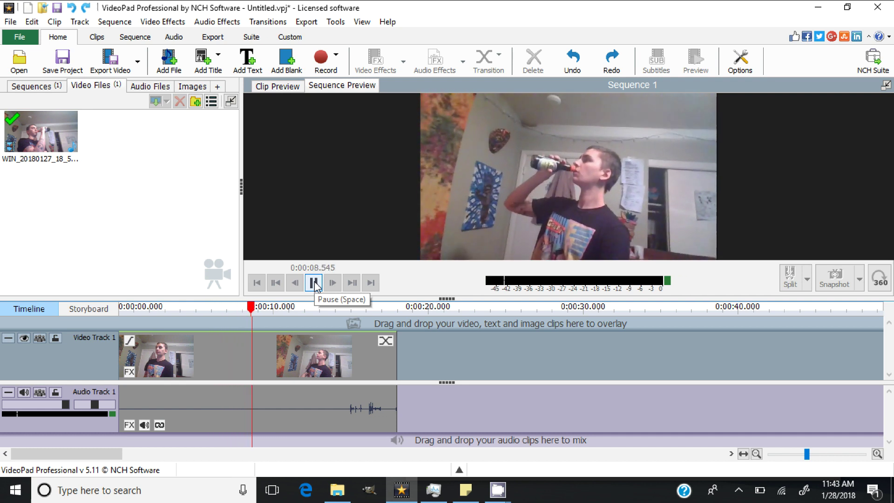
Stop playback and drag the playhead back to roughly 4.4 seconds.
{"action": "left_click", "coordinate": [314, 283]}
{"action": "left_click_drag", "start_coordinate": [267, 307], "coordinate": [189, 306]}
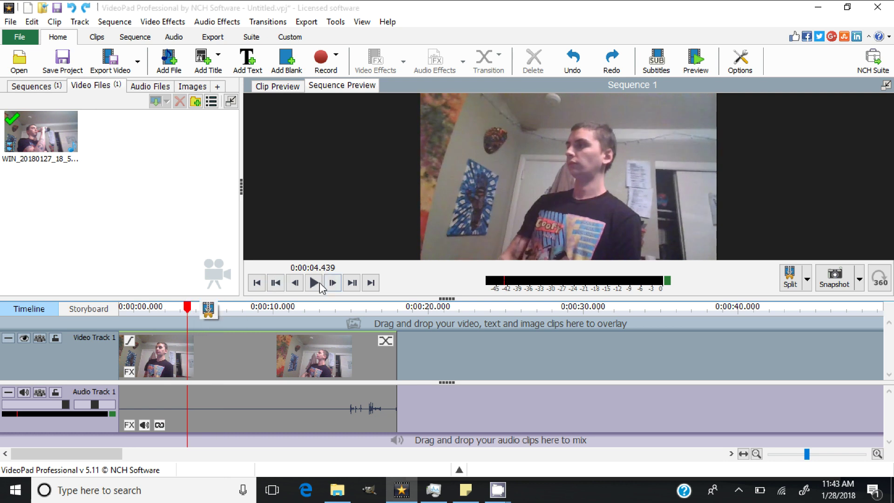
Undo the first split, then split at 0.888 seconds and delete the opening piece.
{"action": "left_click", "coordinate": [208, 308]}
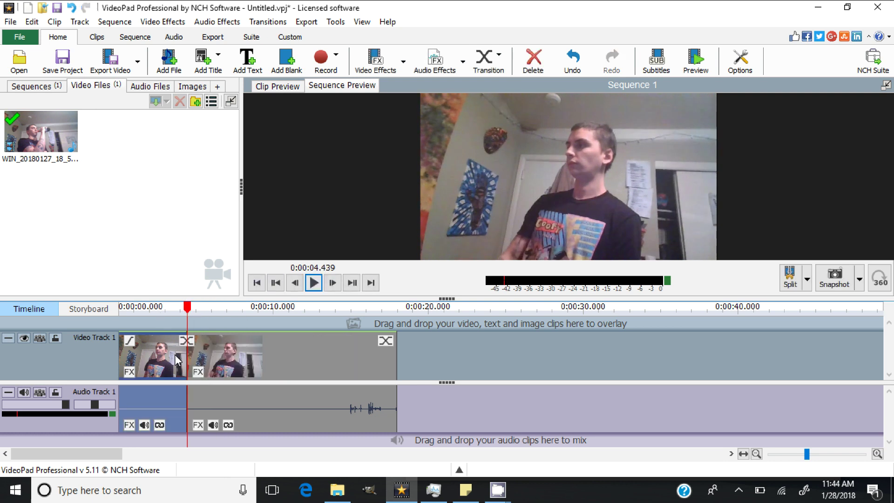
{"action": "left_click_drag", "start_coordinate": [187, 306], "coordinate": [134, 311]}
{"action": "key", "text": "ctrl+z"}
{"action": "key", "text": "s"}
{"action": "left_click", "coordinate": [127, 353]}
{"action": "key", "text": "Delete"}
Split at about 2.66 seconds, delete the remainder, and play the trimmed clip from the start.
{"action": "left_click_drag", "start_coordinate": [142, 309], "coordinate": [161, 321]}
{"action": "left_click", "coordinate": [181, 318]}
{"action": "left_click", "coordinate": [247, 370]}
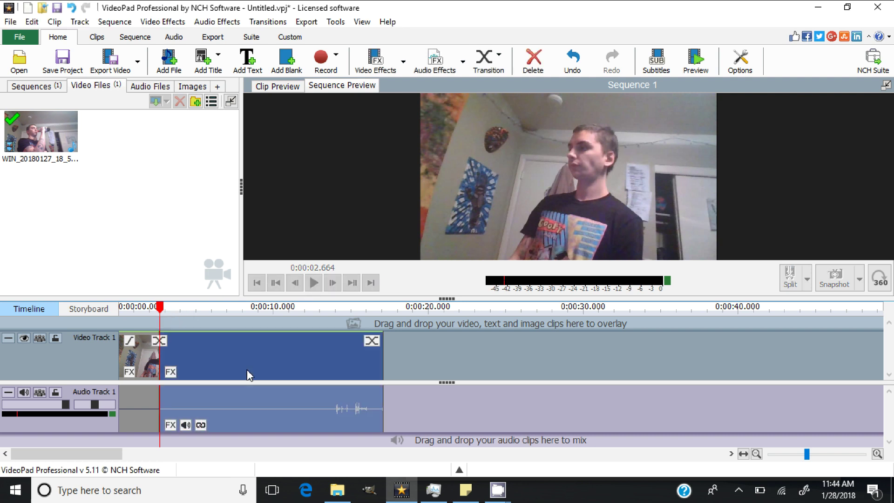
{"action": "key", "text": "Delete"}
{"action": "key", "text": "Home"}
{"action": "left_click", "coordinate": [321, 284]}
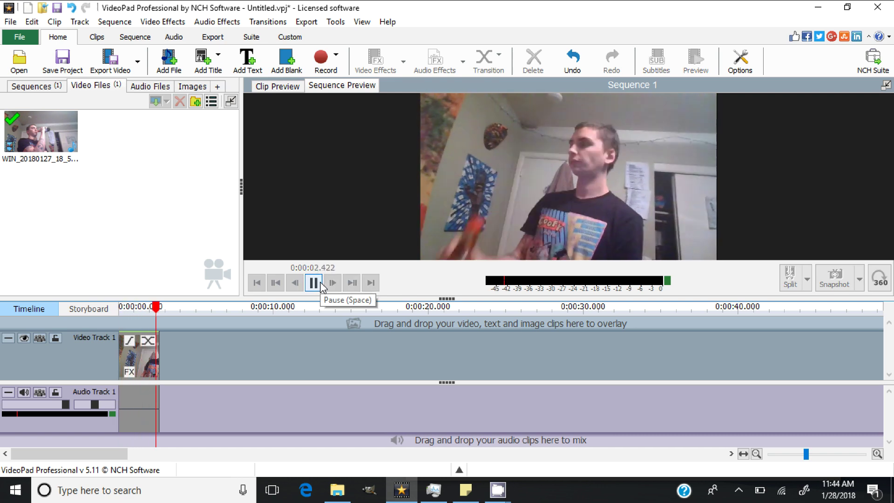
Export the clip as a video file named Reference1 in Desktop\Kombucha.
{"action": "left_click", "coordinate": [20, 36]}
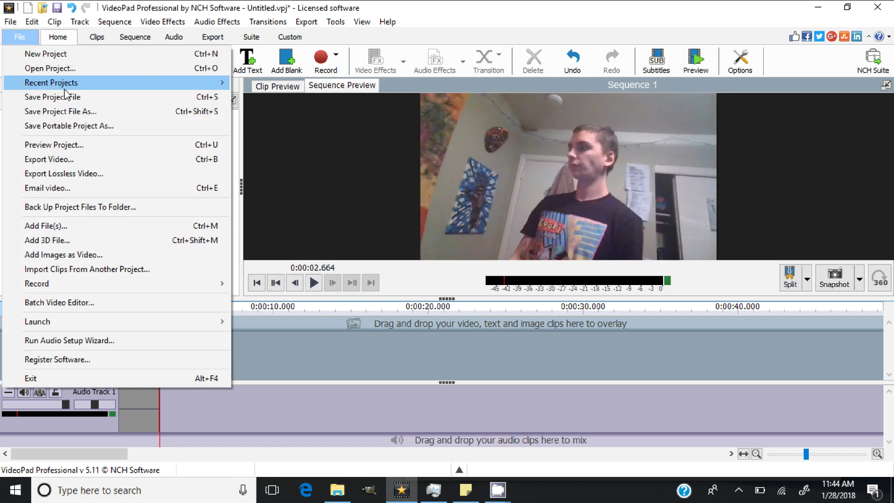
{"action": "left_click", "coordinate": [83, 159]}
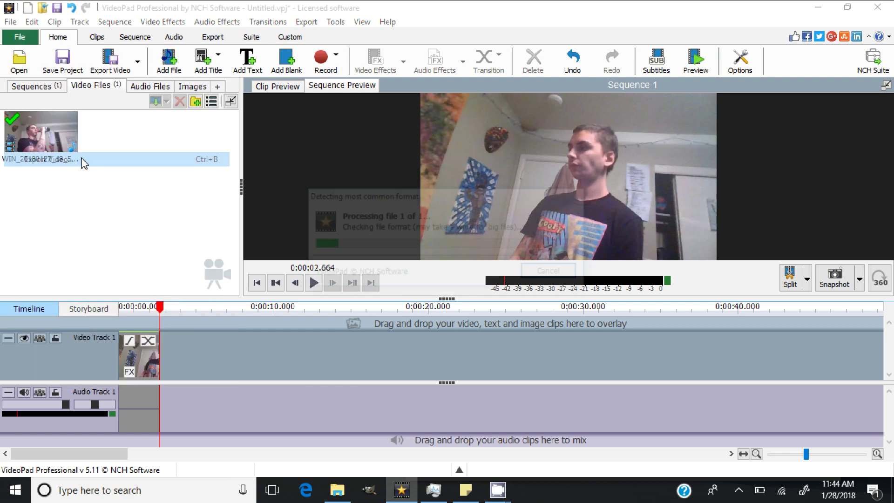
{"action": "left_click", "coordinate": [398, 205]}
{"action": "left_click", "coordinate": [397, 203]}
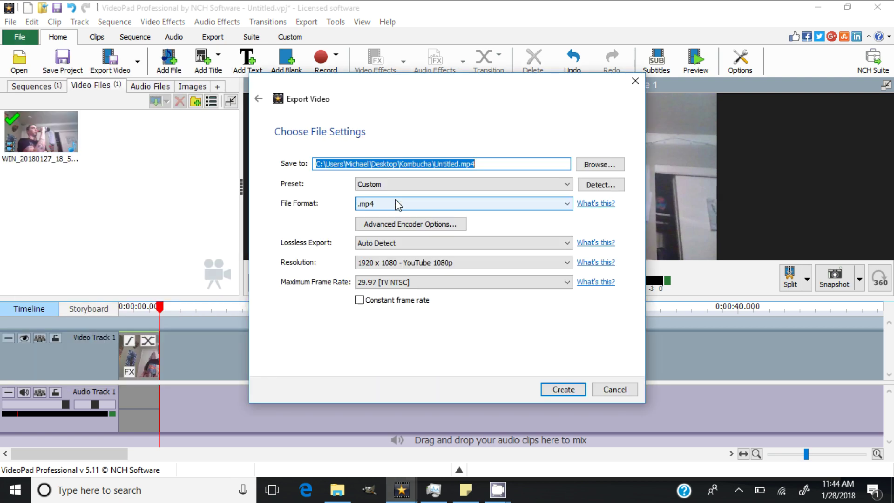
{"action": "left_click", "coordinate": [591, 165]}
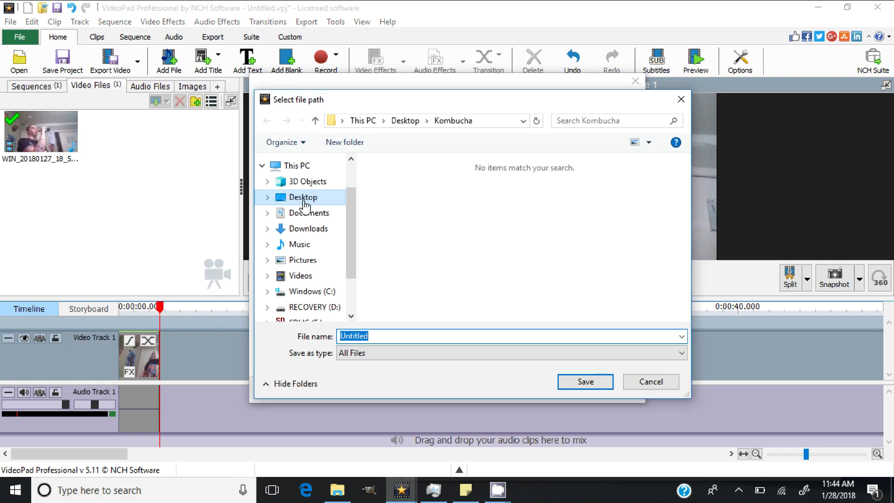
{"action": "left_click", "coordinate": [279, 197]}
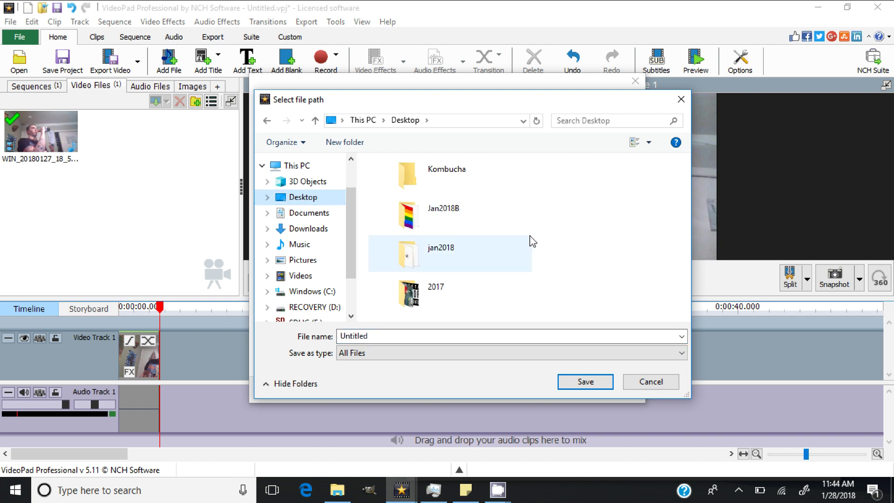
{"action": "key", "text": "Tab"}
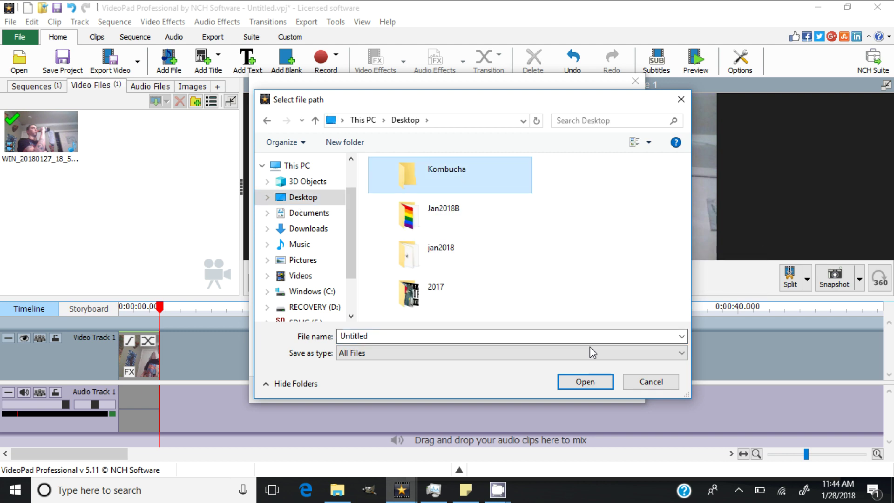
{"action": "double_click", "coordinate": [470, 177]}
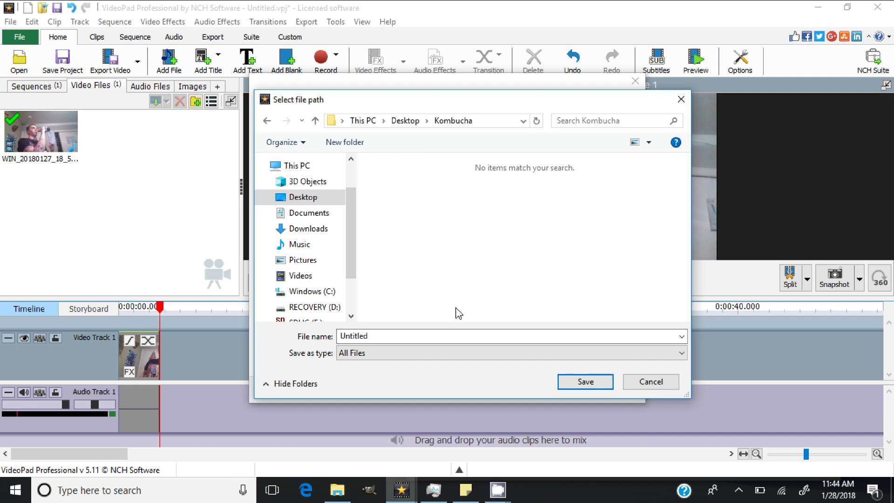
{"action": "double_click", "coordinate": [439, 337]}
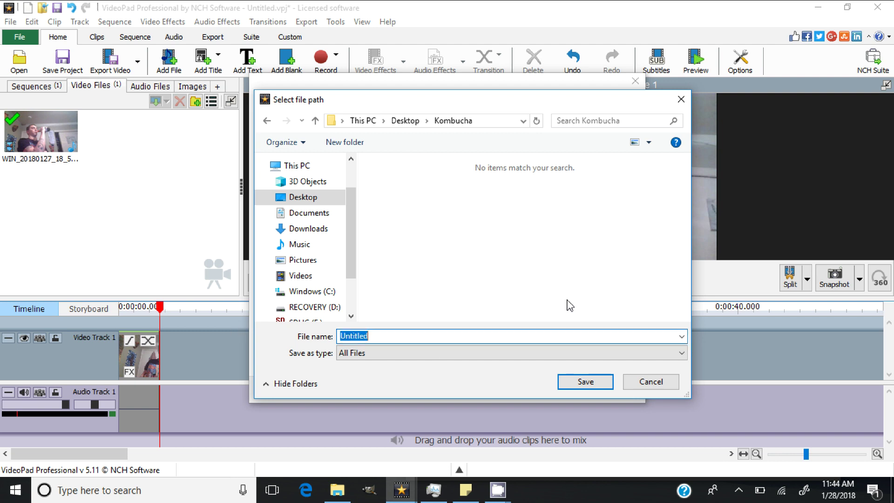
{"action": "type", "text": "Reference1"}
{"action": "left_click", "coordinate": [582, 380]}
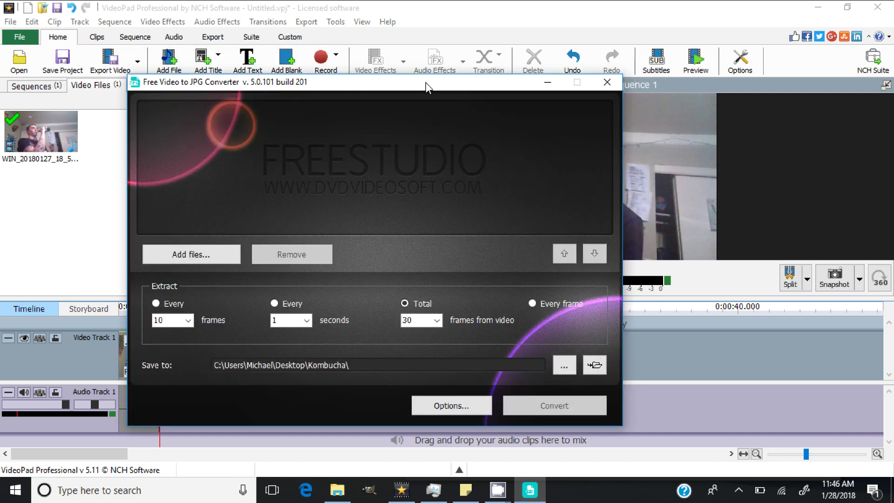
Keep Kombucha as the converter's output folder.
{"action": "left_click_drag", "start_coordinate": [427, 88], "coordinate": [503, 79]}
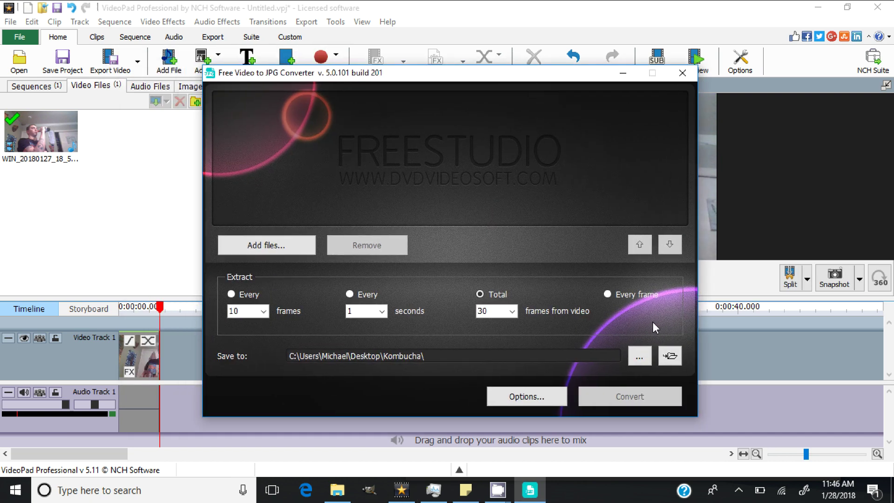
{"action": "left_click", "coordinate": [645, 359]}
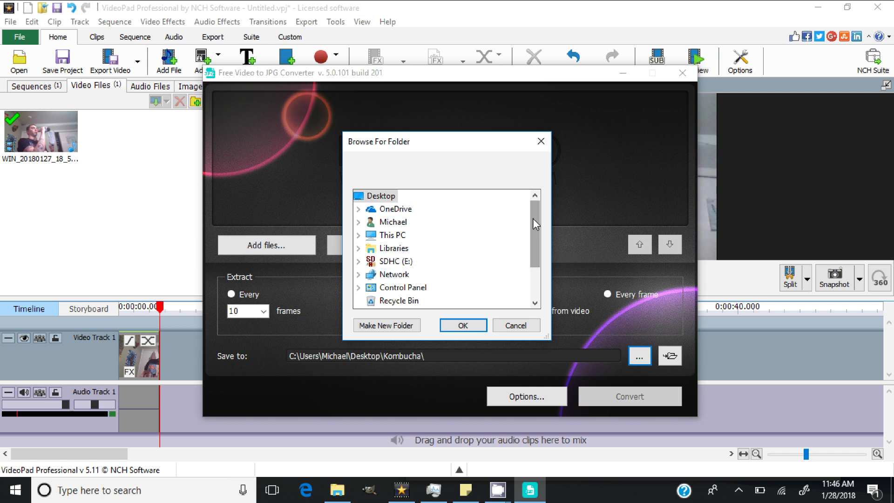
{"action": "scroll", "coordinate": [534, 224], "scroll_direction": "down", "scroll_amount": 1}
{"action": "left_click", "coordinate": [516, 325]}
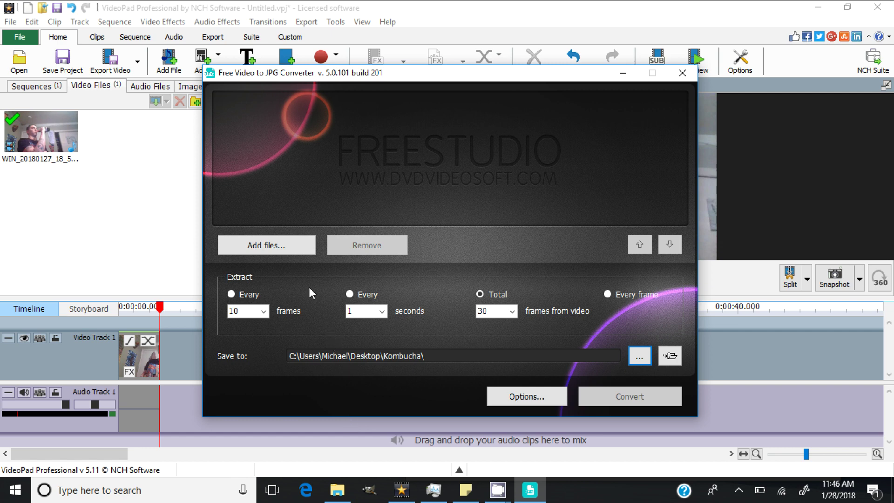
Add Reference1.mp4 and convert it to 30 total JPG frames.
{"action": "left_click", "coordinate": [295, 248]}
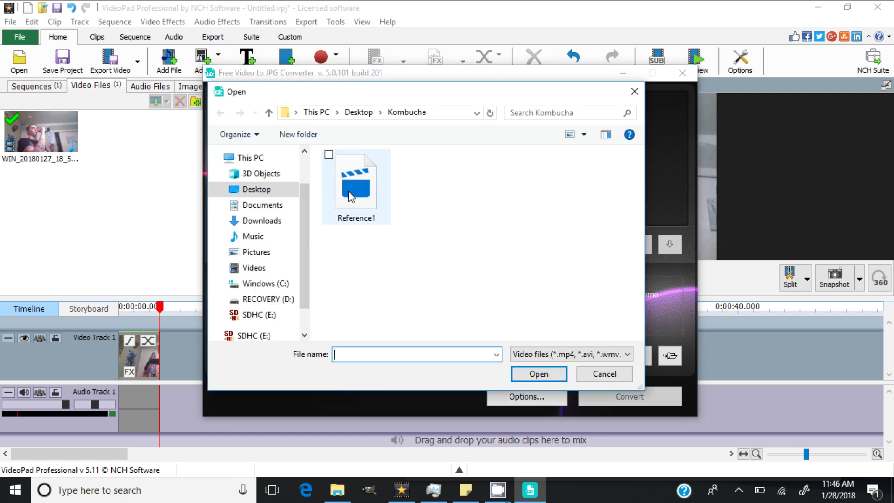
{"action": "left_click", "coordinate": [398, 120]}
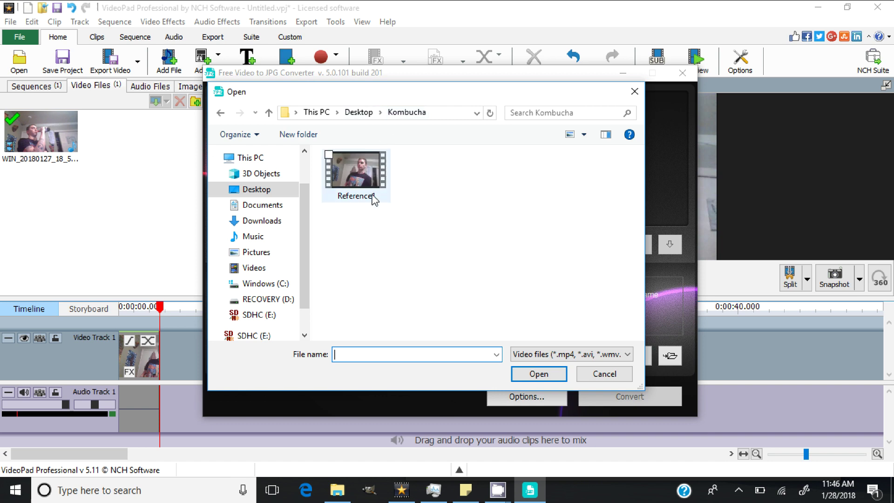
{"action": "left_click", "coordinate": [364, 173]}
{"action": "left_click", "coordinate": [538, 374]}
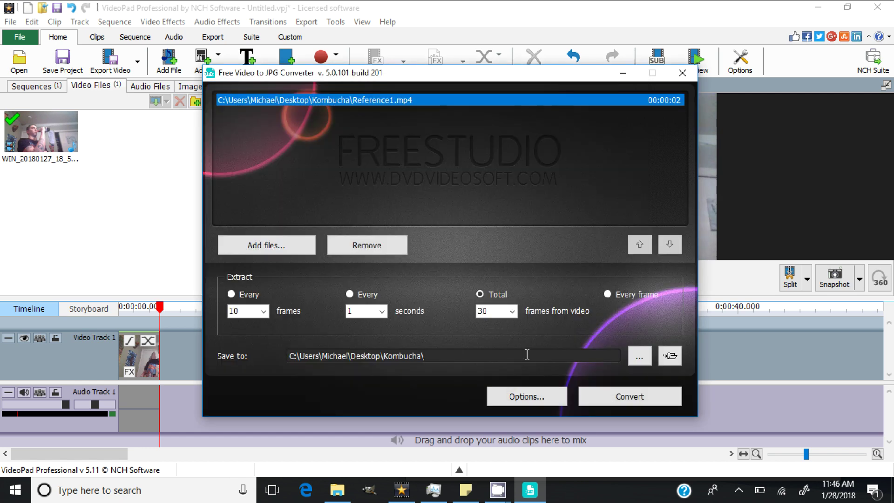
{"action": "left_click", "coordinate": [512, 311]}
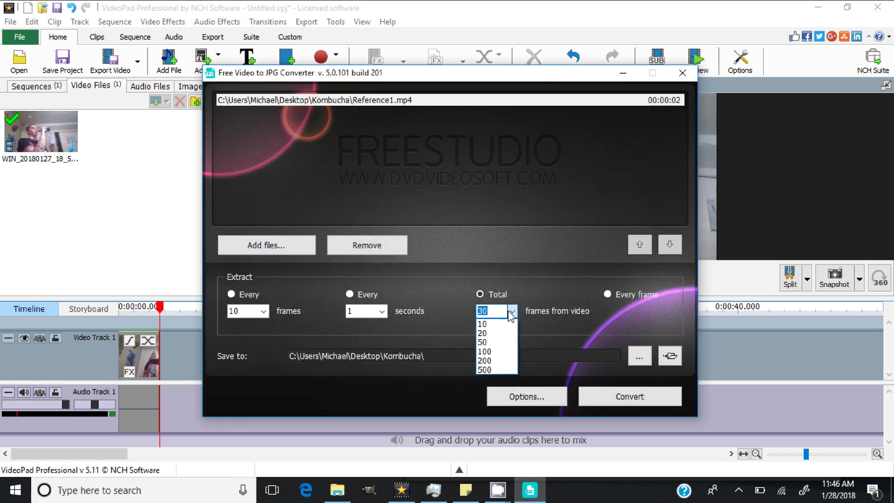
{"action": "left_click", "coordinate": [512, 313]}
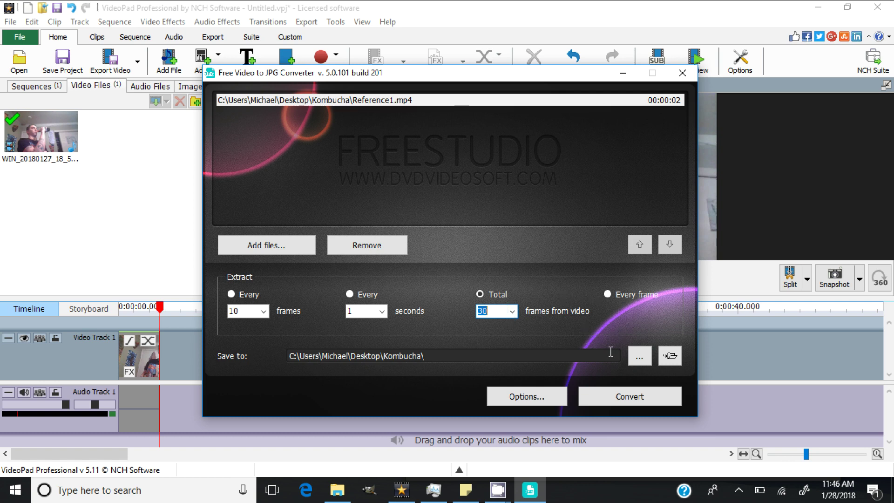
{"action": "left_click", "coordinate": [608, 397]}
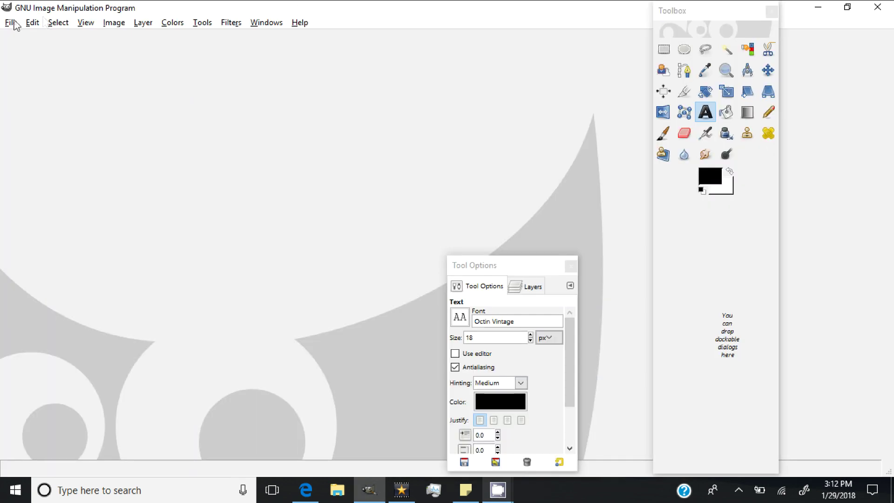
Open every JPG in Desktop\Kombucha\Reference1 as layers with Open as Layers.
{"action": "left_click", "coordinate": [11, 23]}
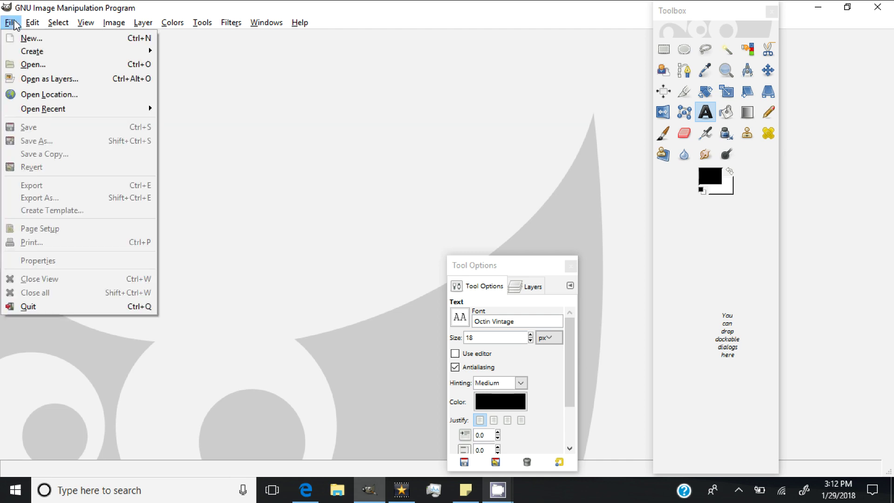
{"action": "left_click", "coordinate": [28, 78]}
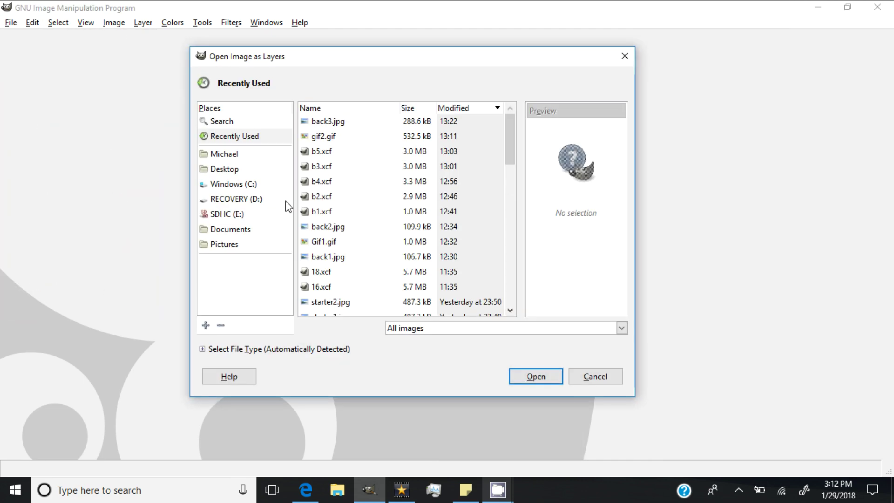
{"action": "left_click", "coordinate": [228, 169]}
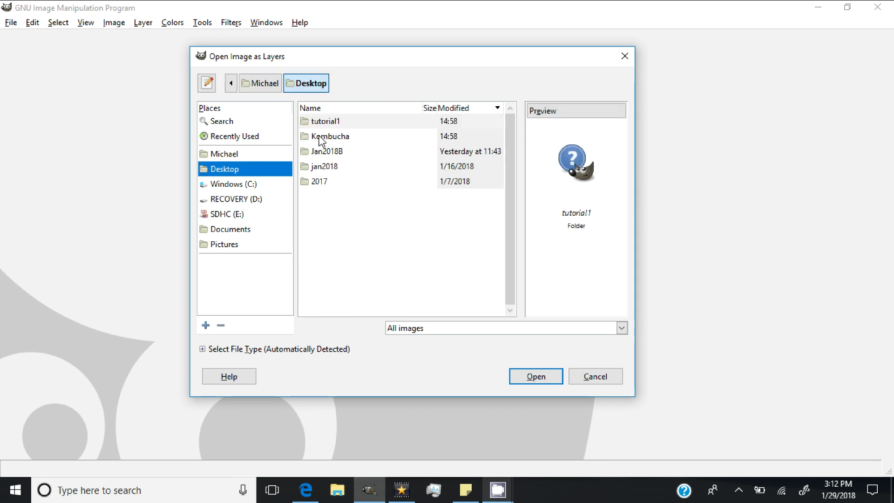
{"action": "double_click", "coordinate": [322, 138]}
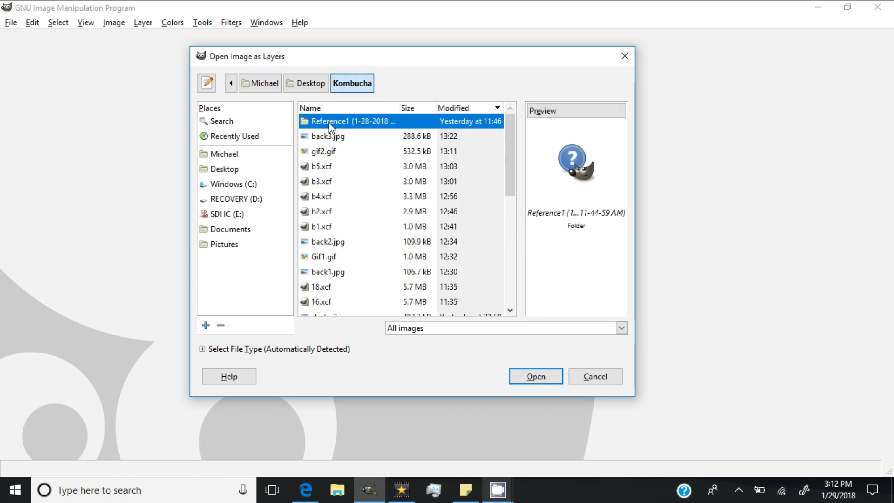
{"action": "double_click", "coordinate": [329, 122]}
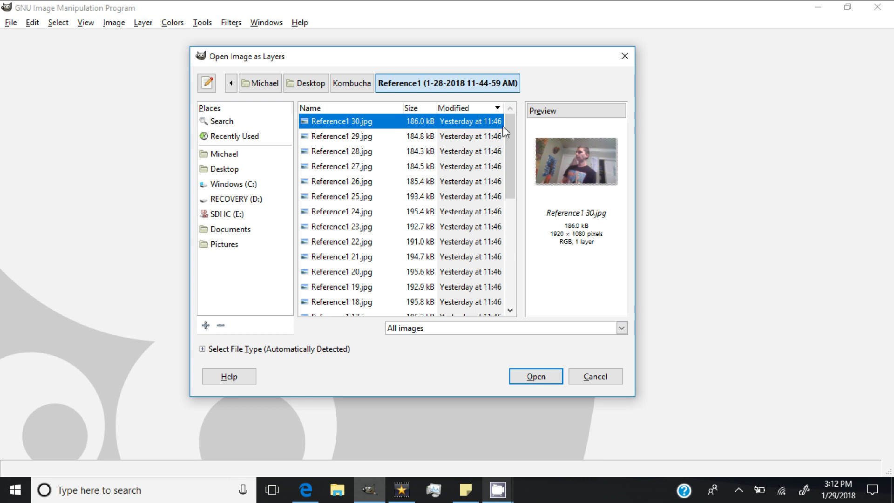
{"action": "left_click_drag", "start_coordinate": [506, 133], "coordinate": [503, 279]}
{"action": "left_click", "coordinate": [325, 305], "text": "shift"}
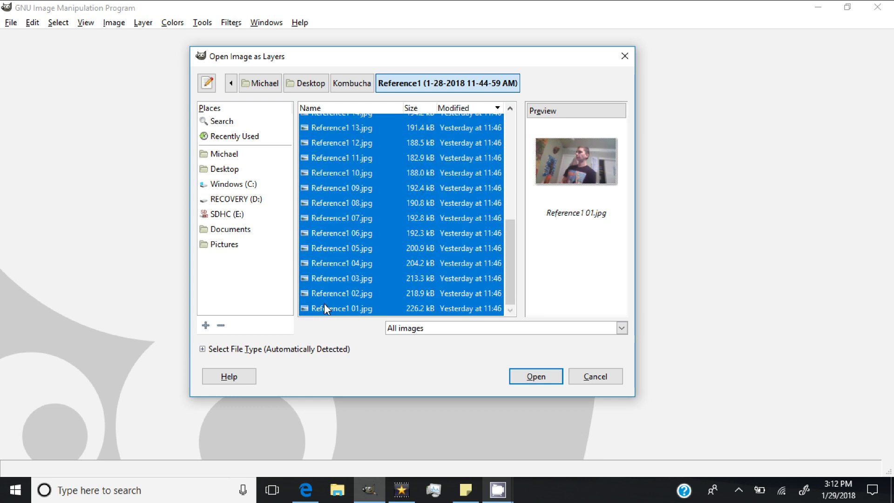
{"action": "left_click", "coordinate": [557, 380]}
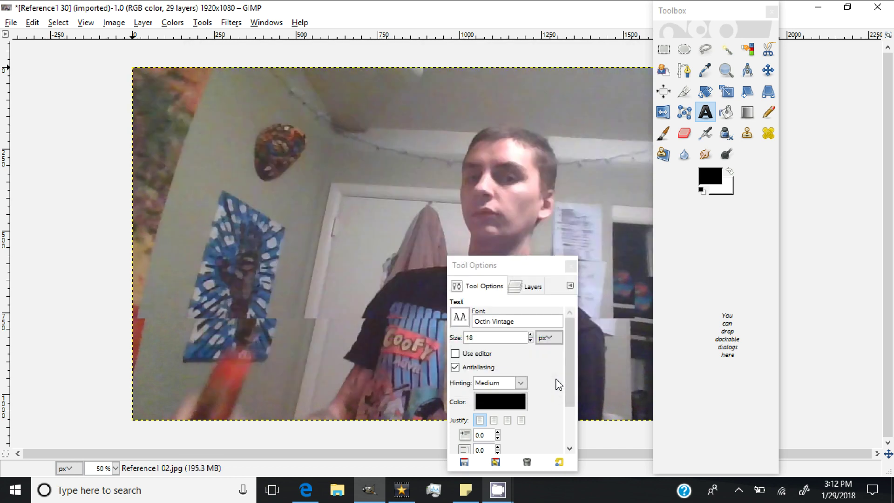
Restore the Layers dialog from Windows > Dockable Dialogs and position it.
{"action": "left_click", "coordinate": [525, 286]}
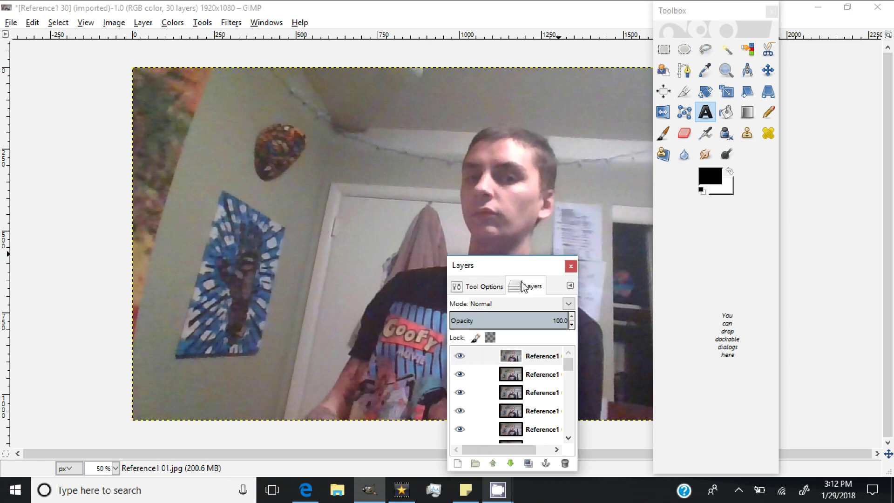
{"action": "left_click_drag", "start_coordinate": [486, 265], "coordinate": [557, 122]}
{"action": "left_click", "coordinate": [249, 22]}
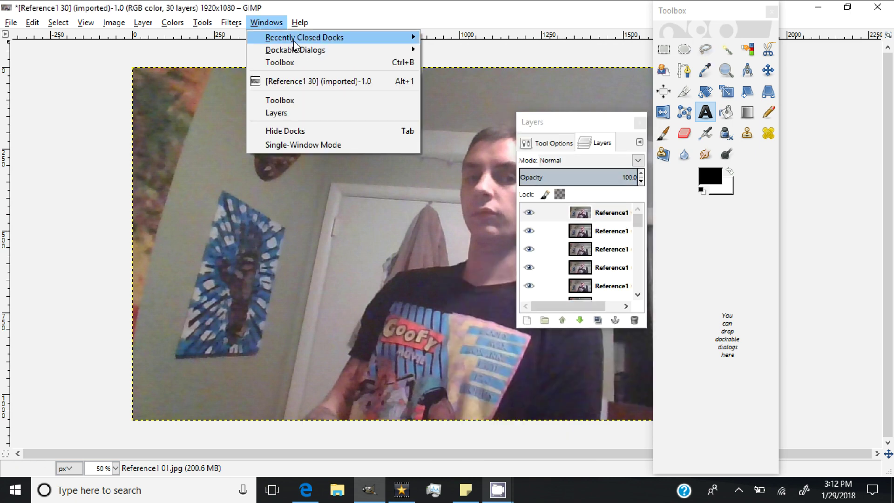
{"action": "mouse_move", "coordinate": [329, 58]}
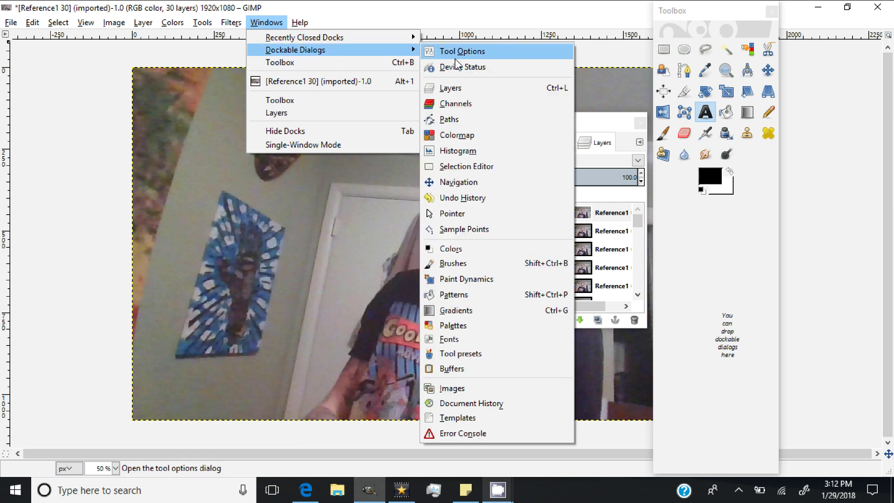
{"action": "left_click", "coordinate": [475, 92]}
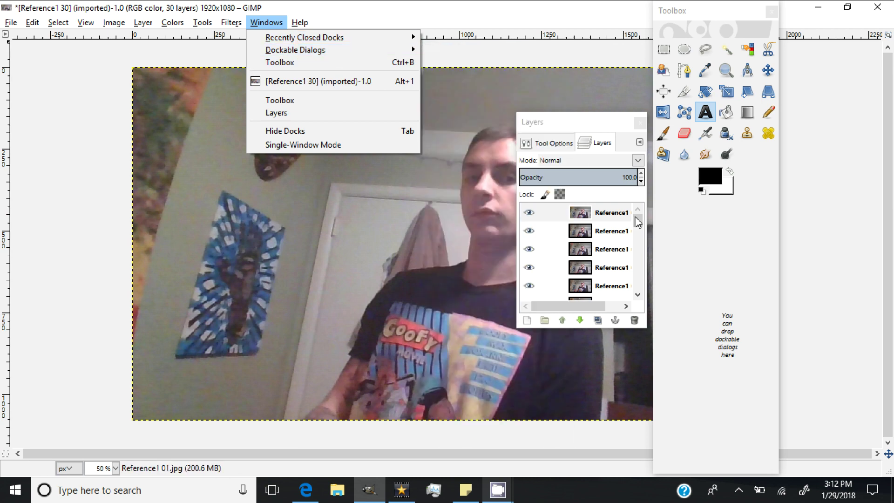
{"action": "left_click", "coordinate": [637, 235]}
{"action": "left_click_drag", "start_coordinate": [594, 306], "coordinate": [614, 308]}
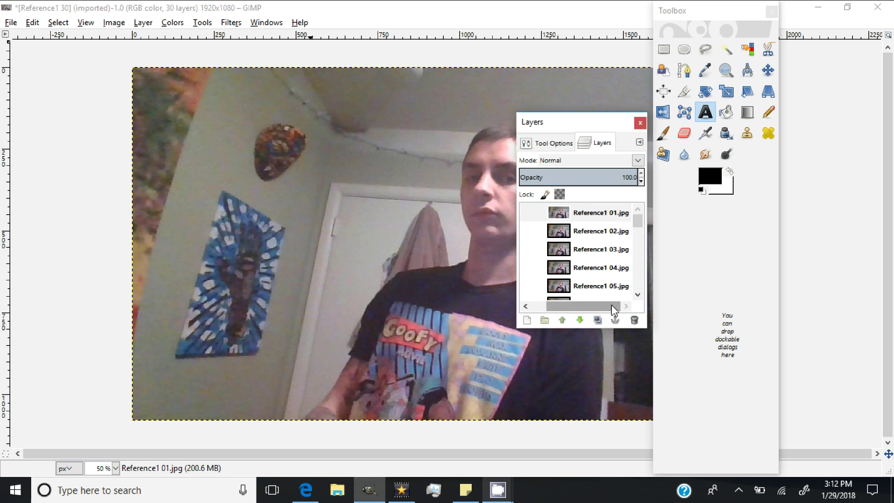
Reverse the frame layer order with Layer > Stack, then open Scale Image for 500×281.
{"action": "left_click", "coordinate": [143, 22]}
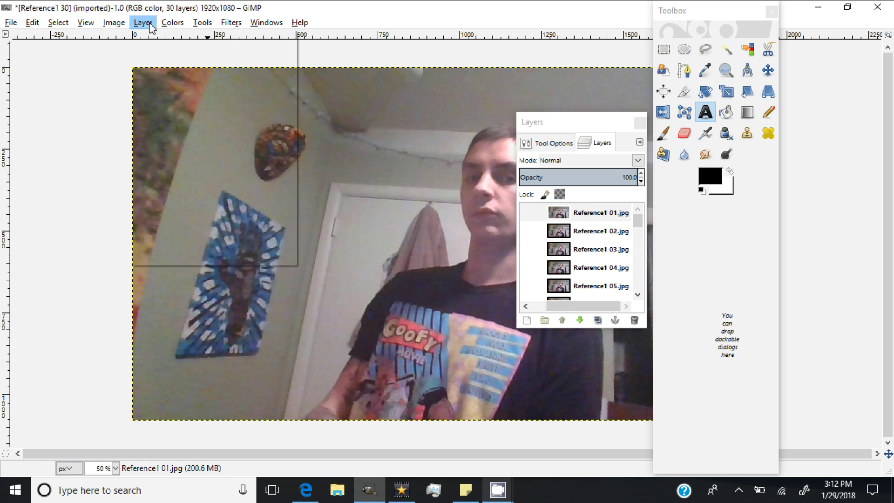
{"action": "mouse_move", "coordinate": [277, 179]}
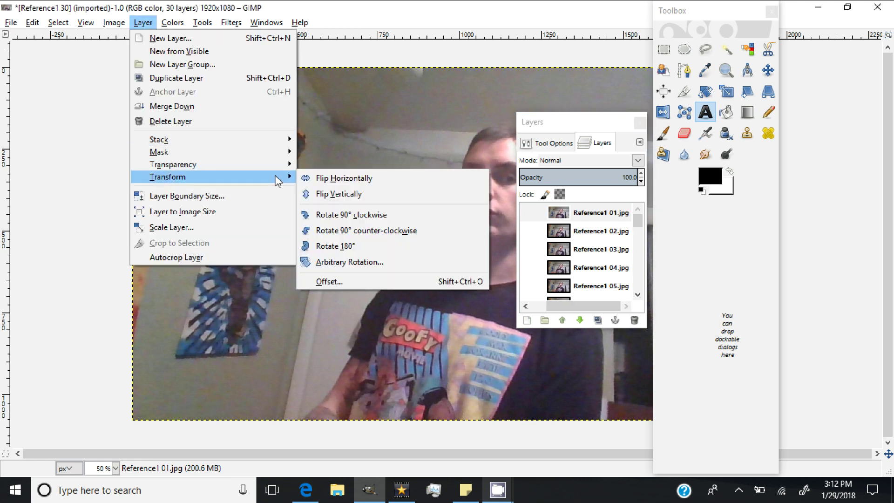
{"action": "mouse_move", "coordinate": [282, 141]}
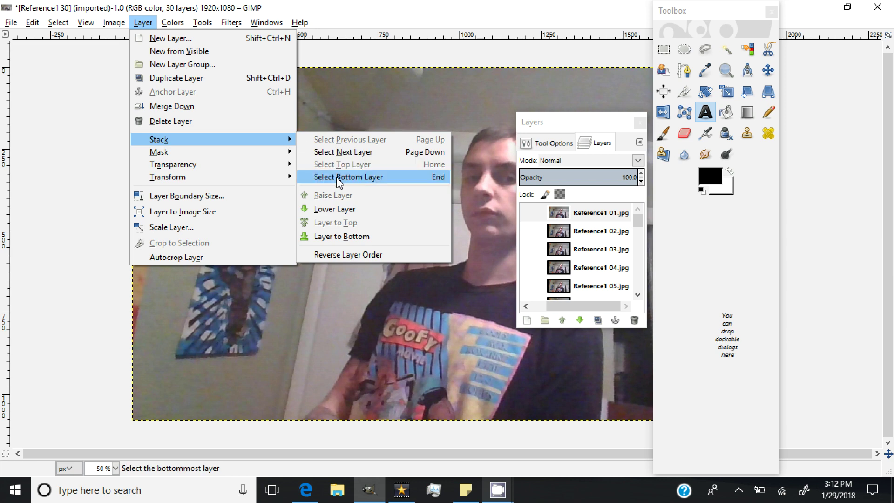
{"action": "left_click", "coordinate": [351, 255]}
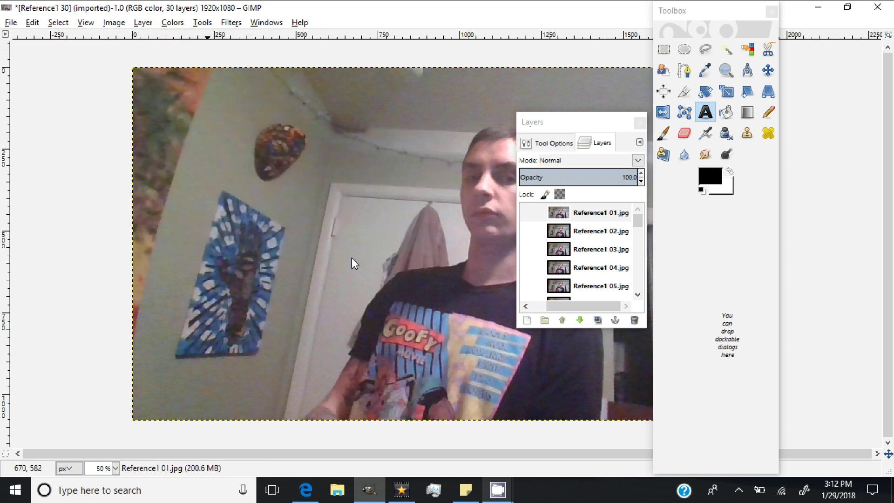
{"action": "left_click", "coordinate": [640, 286]}
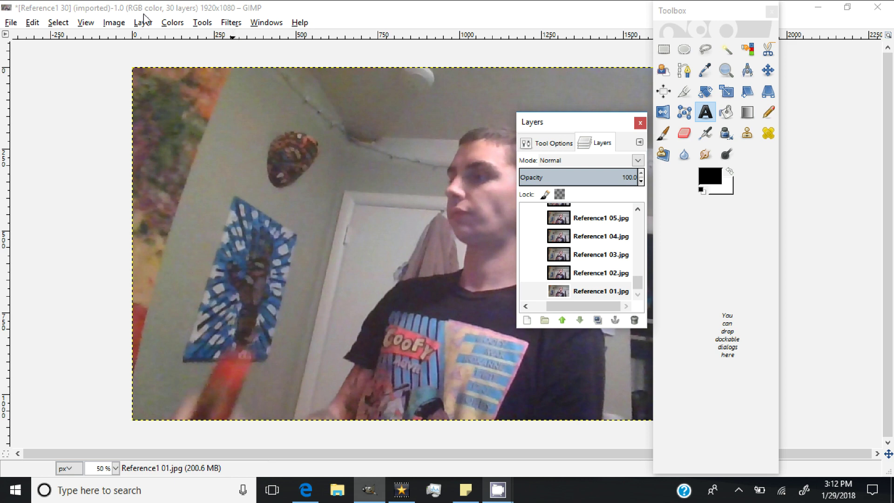
{"action": "left_click", "coordinate": [117, 23]}
{"action": "left_click", "coordinate": [172, 139]}
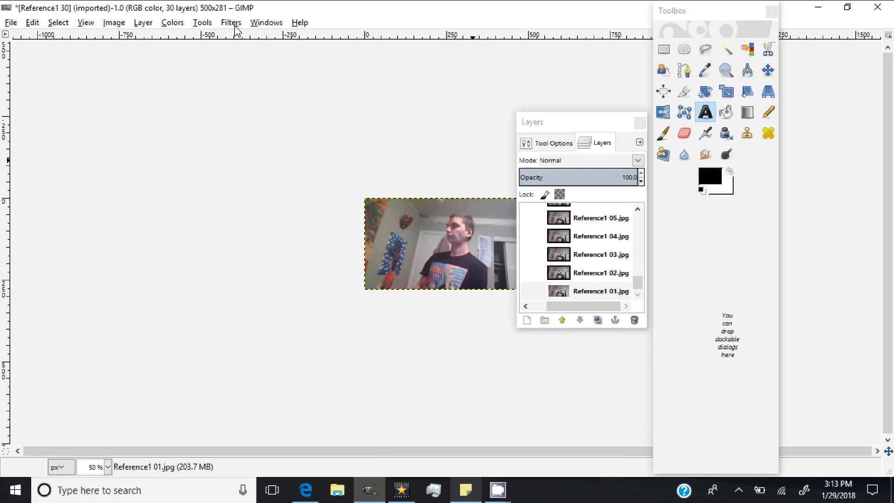
{"action": "left_click", "coordinate": [232, 23]}
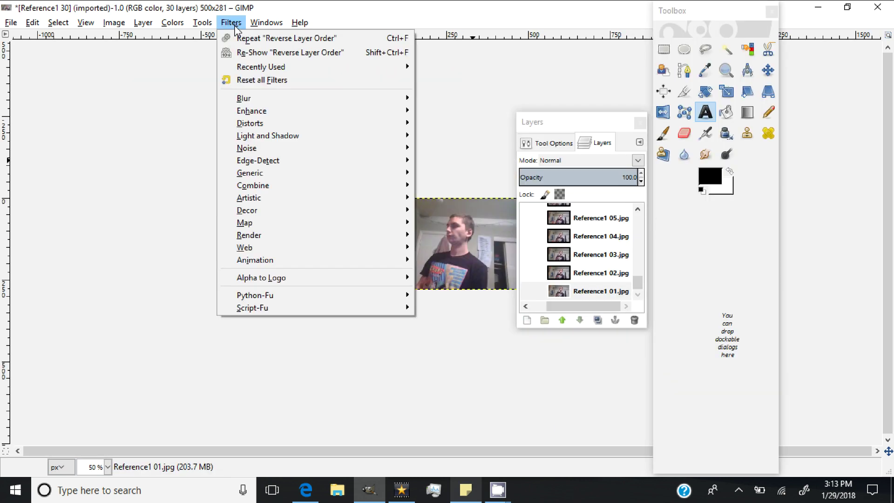
{"action": "mouse_move", "coordinate": [405, 260]}
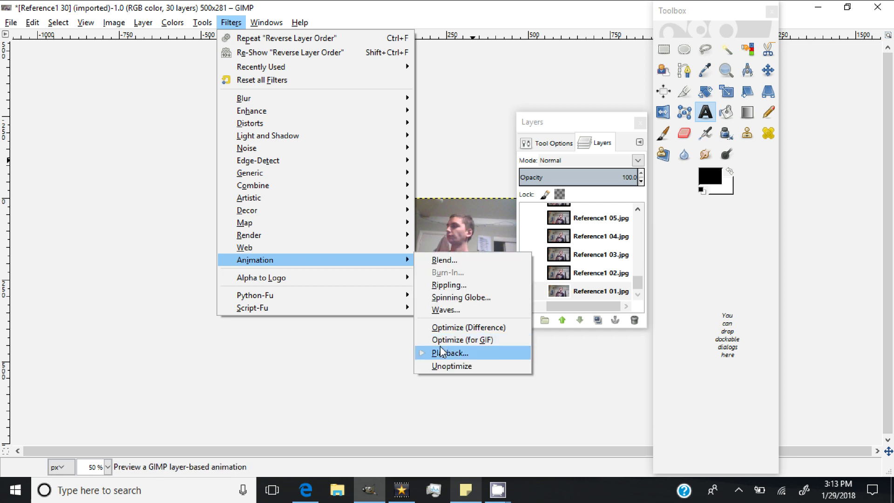
{"action": "left_click", "coordinate": [442, 352]}
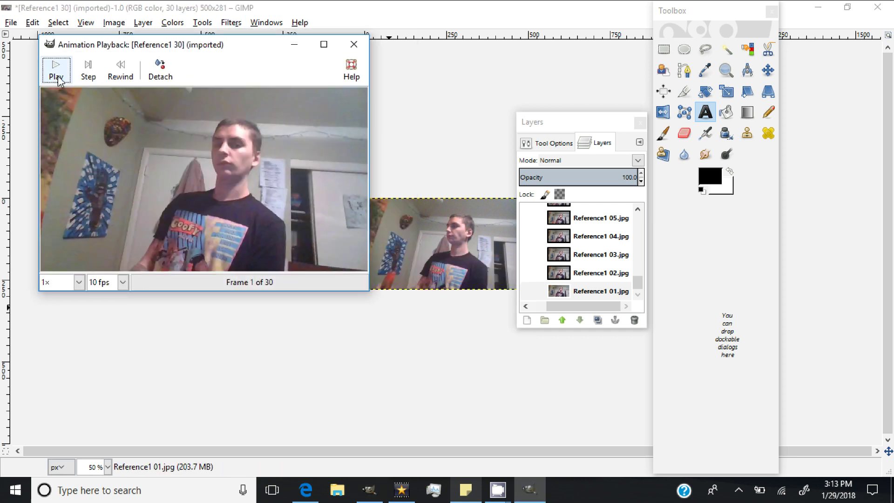
{"action": "left_click", "coordinate": [57, 74]}
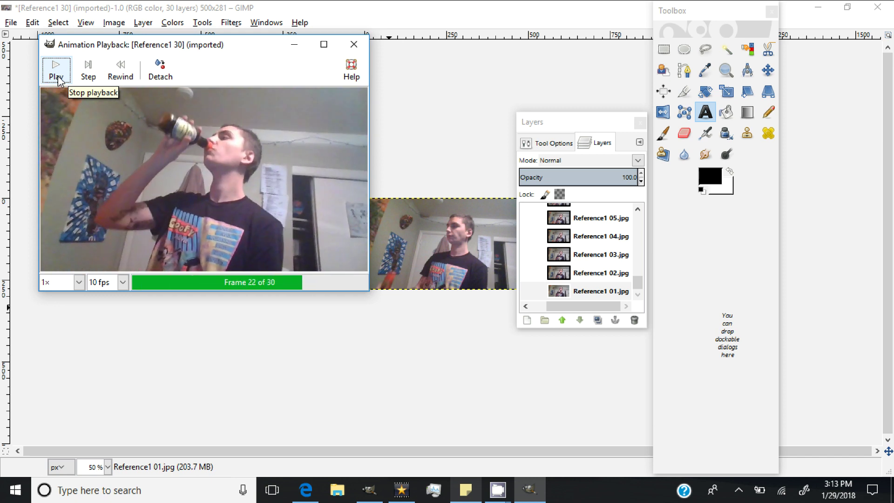
{"action": "left_click", "coordinate": [57, 75]}
Undo the scaling back to 1920×1080 and show only the Reference1 01 frame.
{"action": "key", "text": "Escape"}
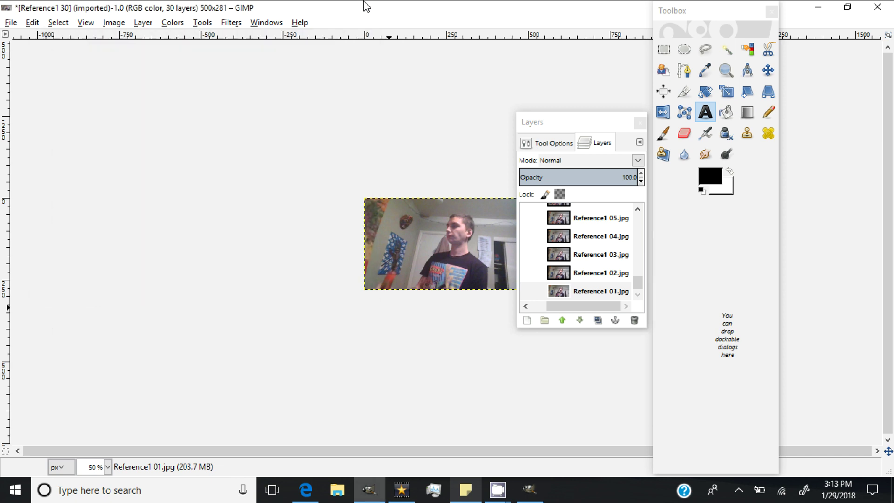
{"action": "key", "text": "ctrl+z"}
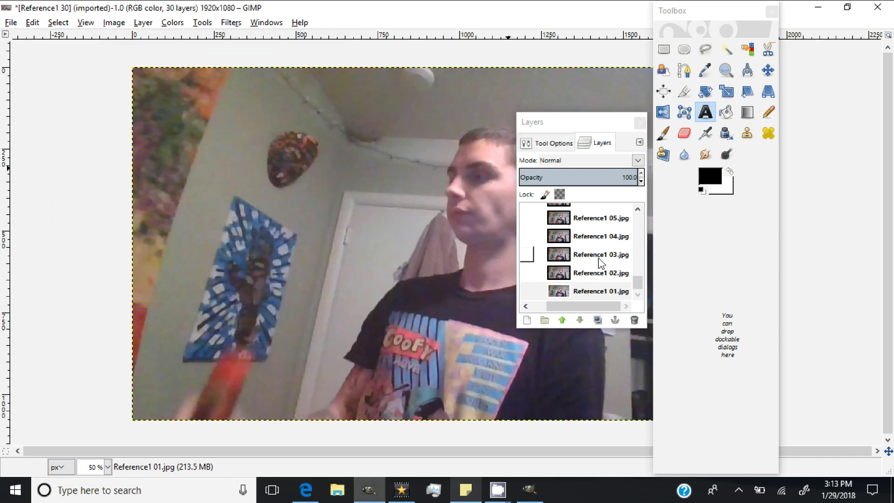
{"action": "left_click", "coordinate": [528, 291], "text": "shift"}
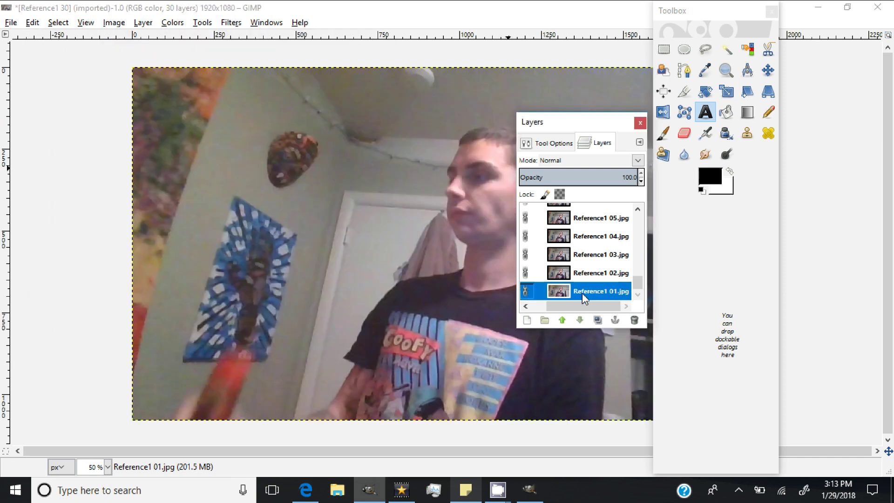
{"action": "left_click", "coordinate": [530, 292], "text": "shift"}
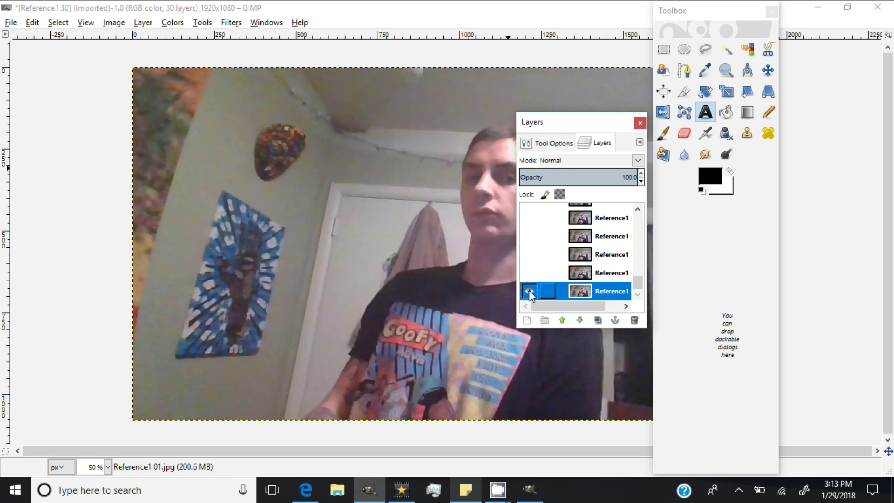
{"action": "left_click_drag", "start_coordinate": [586, 133], "coordinate": [662, 142]}
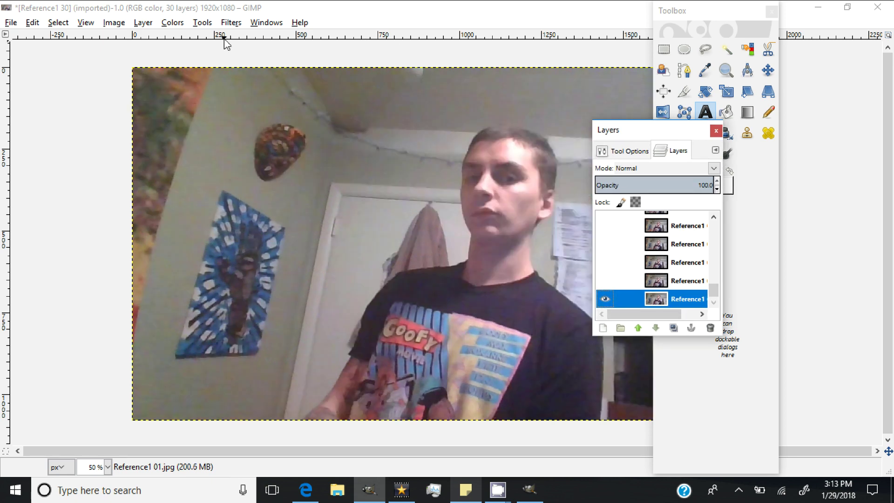
Add a new transparent layer and duplicate it three times.
{"action": "left_click", "coordinate": [143, 23]}
{"action": "left_click", "coordinate": [159, 34]}
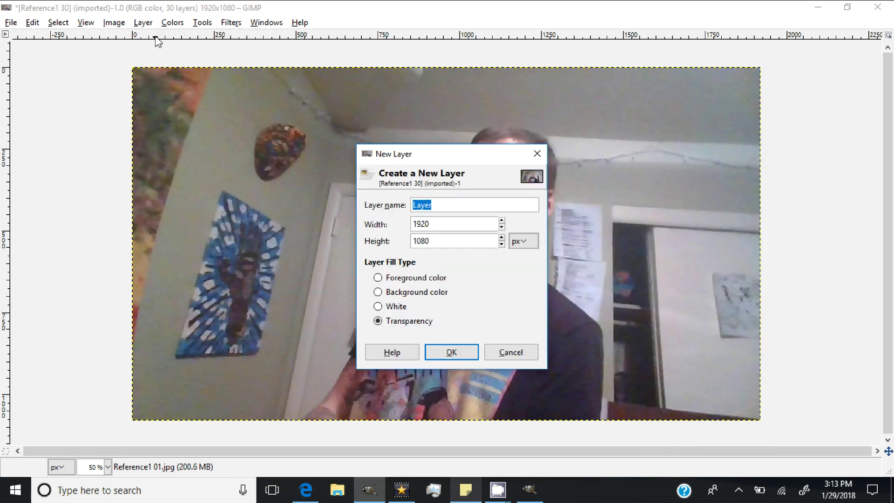
{"action": "left_click", "coordinate": [433, 353]}
{"action": "left_click", "coordinate": [712, 297]}
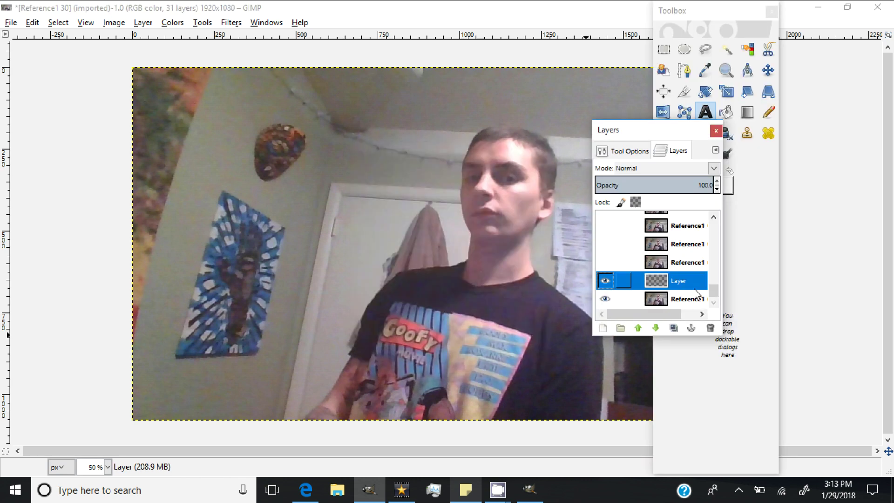
{"action": "right_click", "coordinate": [703, 281]}
{"action": "left_click", "coordinate": [721, 69]}
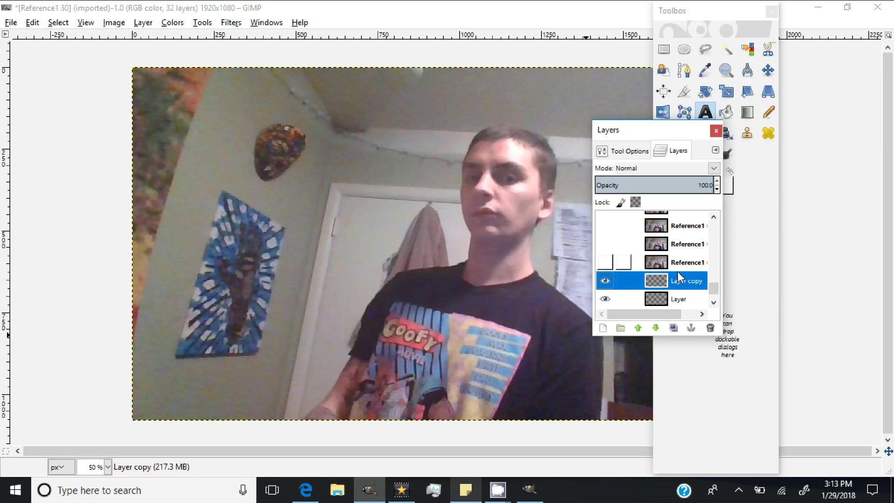
{"action": "right_click", "coordinate": [682, 281]}
{"action": "left_click", "coordinate": [705, 69]}
{"action": "right_click", "coordinate": [676, 282]}
{"action": "left_click", "coordinate": [708, 70]}
Hide Layer copy #2 and raise the blank copies above the Reference1 frames.
{"action": "scroll", "coordinate": [692, 243], "scroll_direction": "down", "scroll_amount": 3}
{"action": "left_click", "coordinate": [605, 226]}
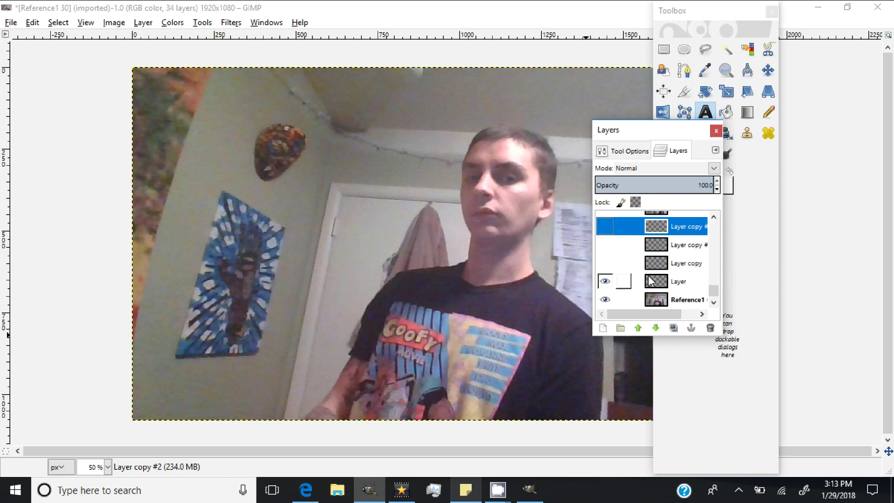
{"action": "scroll", "coordinate": [650, 281], "scroll_direction": "up", "scroll_amount": 2}
{"action": "left_click_drag", "start_coordinate": [652, 281], "coordinate": [662, 265]}
{"action": "left_click", "coordinate": [638, 328]}
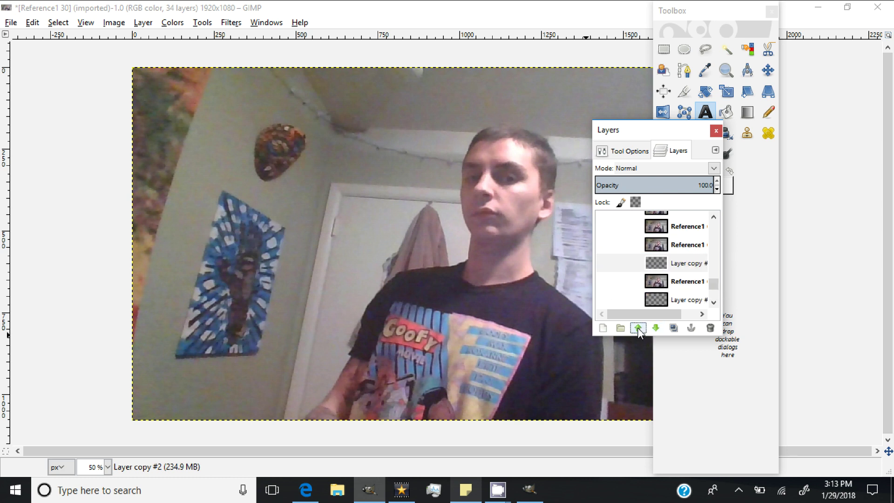
{"action": "left_click", "coordinate": [671, 302]}
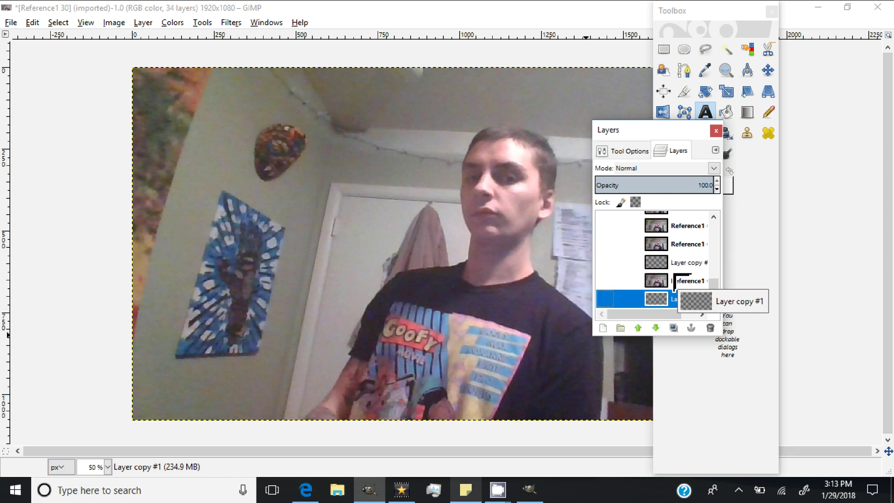
{"action": "left_click", "coordinate": [639, 328]}
{"action": "scroll", "coordinate": [713, 291], "scroll_direction": "down", "scroll_amount": 3}
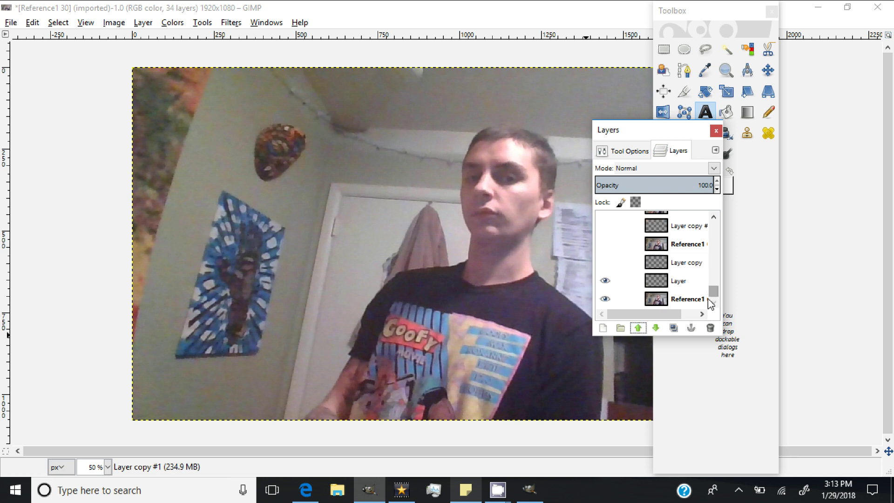
{"action": "left_click", "coordinate": [672, 262]}
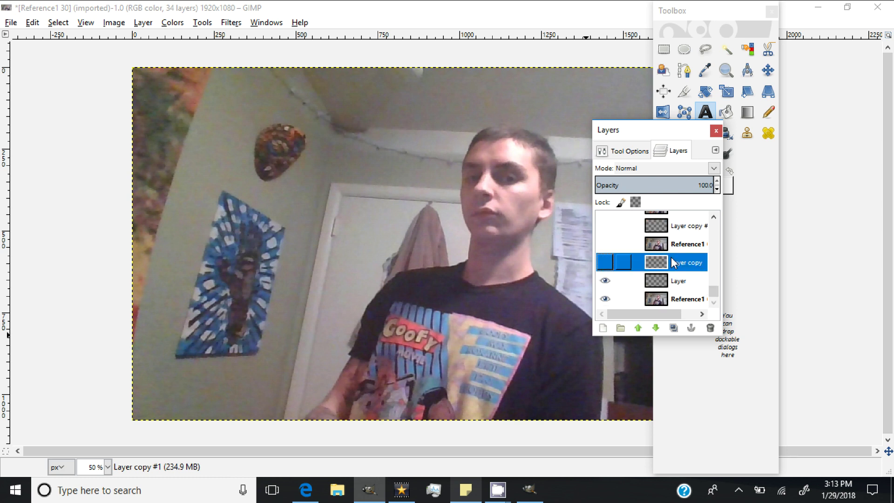
{"action": "left_click", "coordinate": [638, 328]}
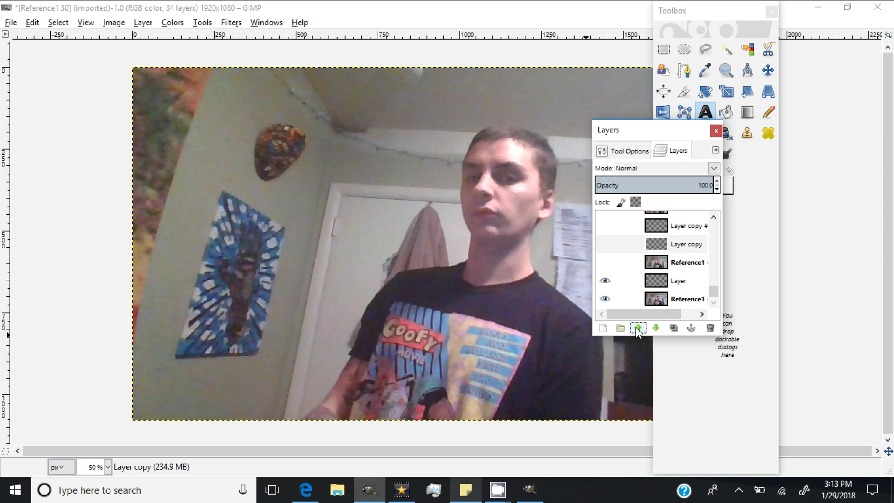
Raise Layer copy #2 and toggle the Reference1 frame's visibility to check the stacking.
{"action": "left_click", "coordinate": [652, 242]}
{"action": "left_click", "coordinate": [605, 262]}
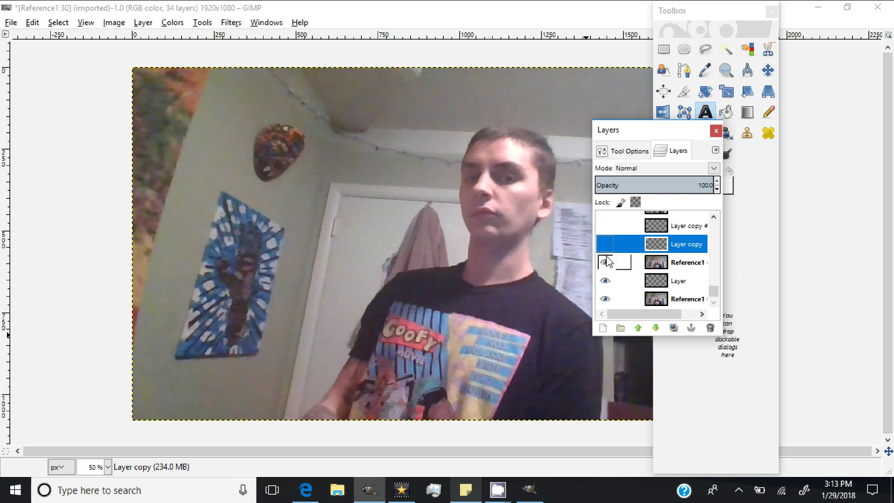
{"action": "left_click", "coordinate": [605, 262]}
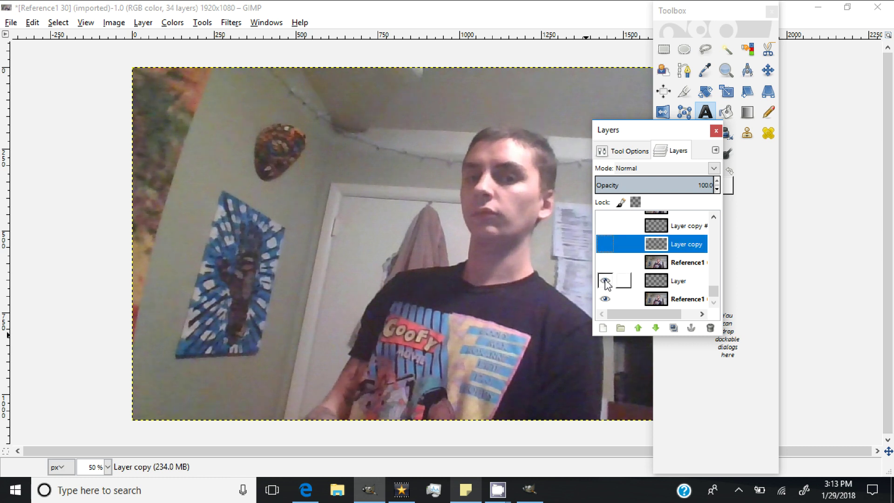
{"action": "left_click", "coordinate": [605, 262]}
{"action": "scroll", "coordinate": [604, 251], "scroll_direction": "up", "scroll_amount": 2}
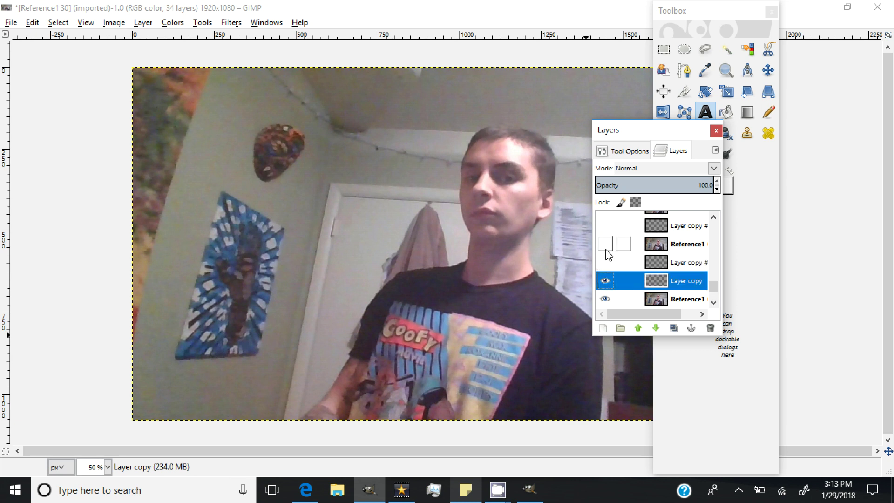
{"action": "left_click", "coordinate": [662, 261]}
{"action": "left_click", "coordinate": [638, 328]}
{"action": "left_click", "coordinate": [605, 262]}
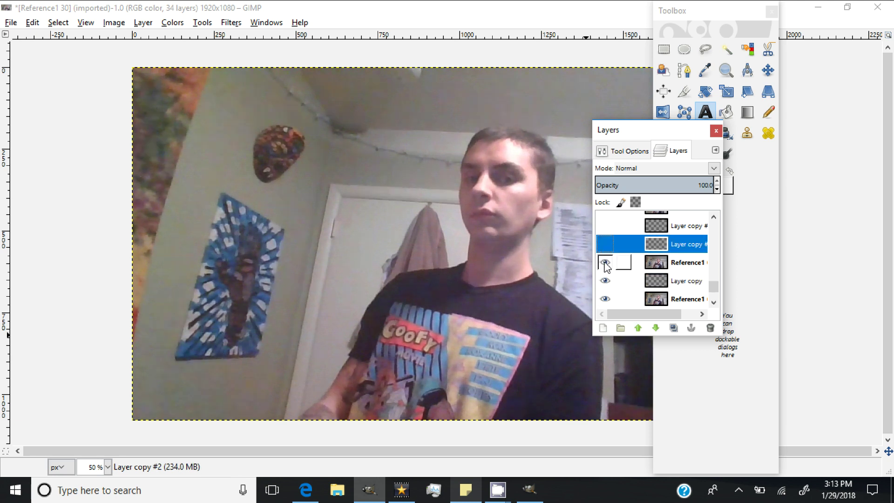
{"action": "scroll", "coordinate": [601, 246], "scroll_direction": "up", "scroll_amount": 2}
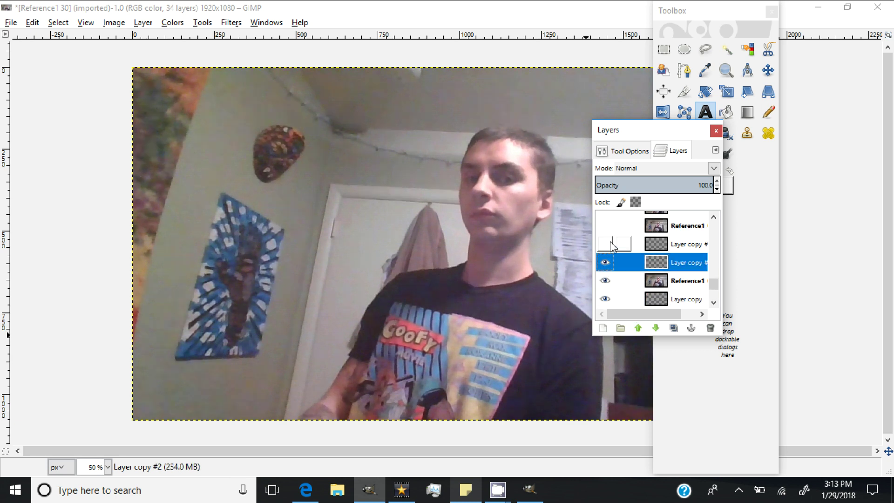
Delete Layer copy #1 and hide the Reference1 and copy layers below.
{"action": "left_click", "coordinate": [669, 270]}
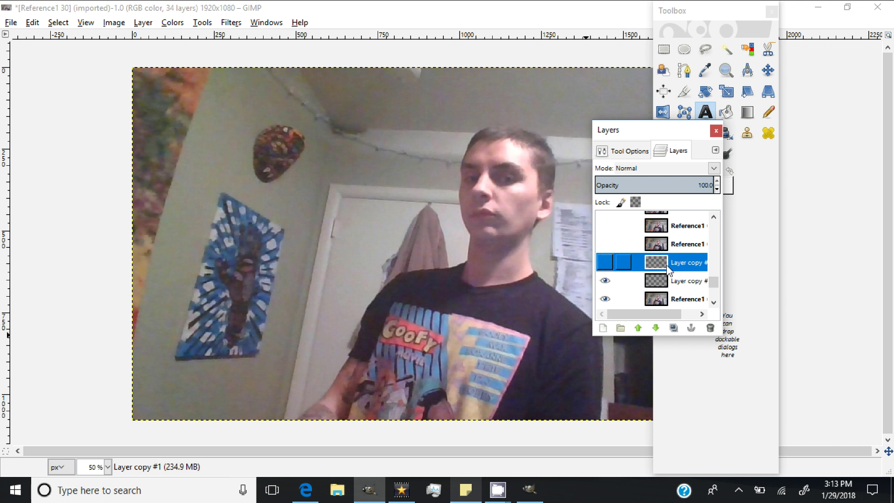
{"action": "left_click", "coordinate": [710, 328]}
{"action": "left_click", "coordinate": [606, 263]}
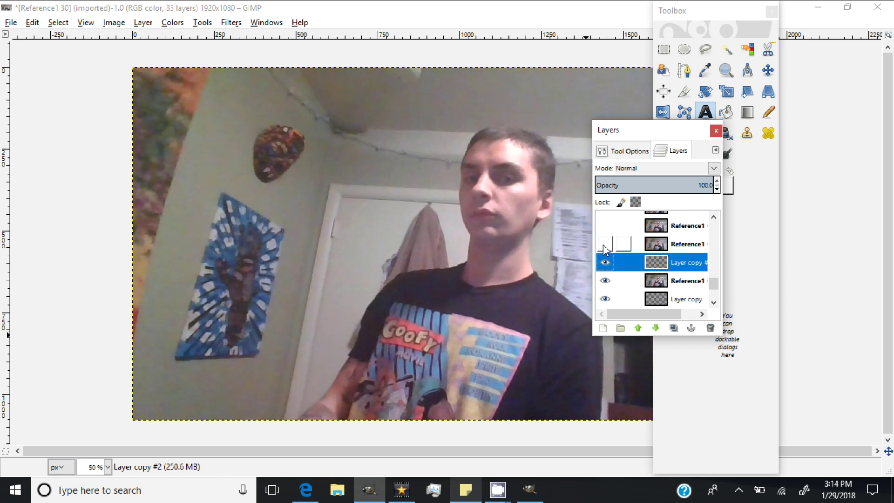
{"action": "left_click", "coordinate": [605, 280]}
{"action": "left_click", "coordinate": [605, 299]}
{"action": "scroll", "coordinate": [604, 293], "scroll_direction": "down", "scroll_amount": 2}
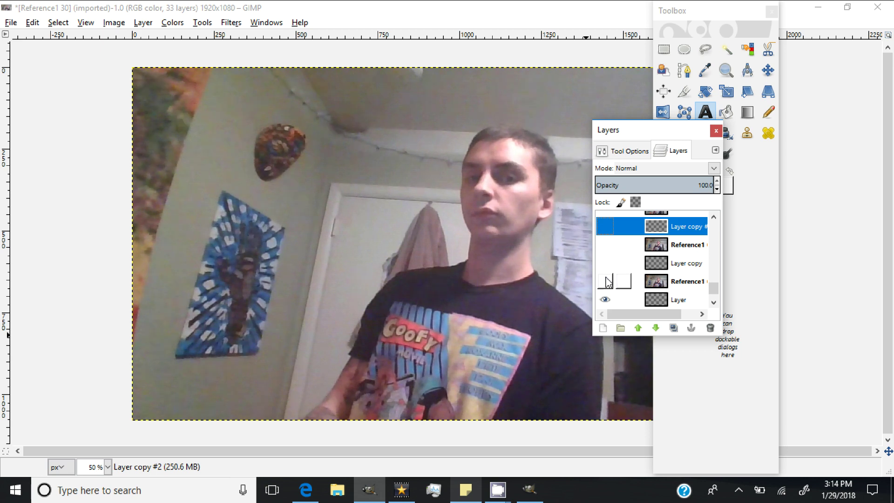
{"action": "left_click", "coordinate": [605, 281]}
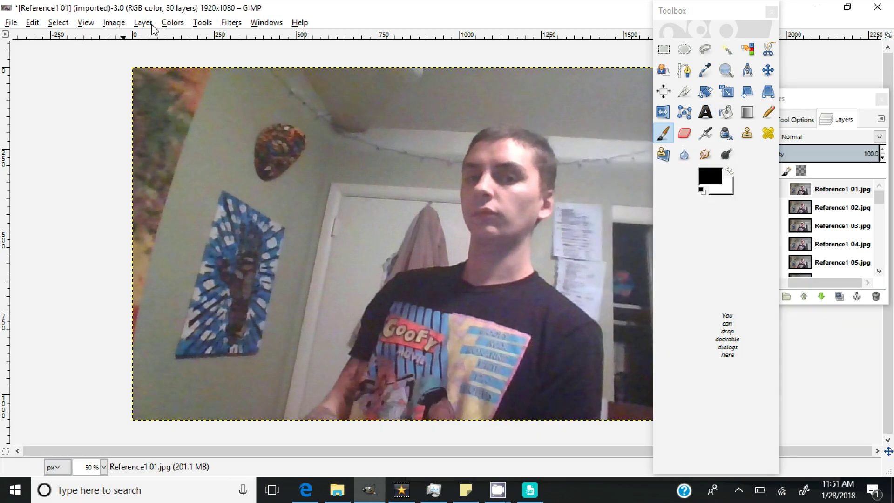
{"action": "left_click", "coordinate": [114, 22]}
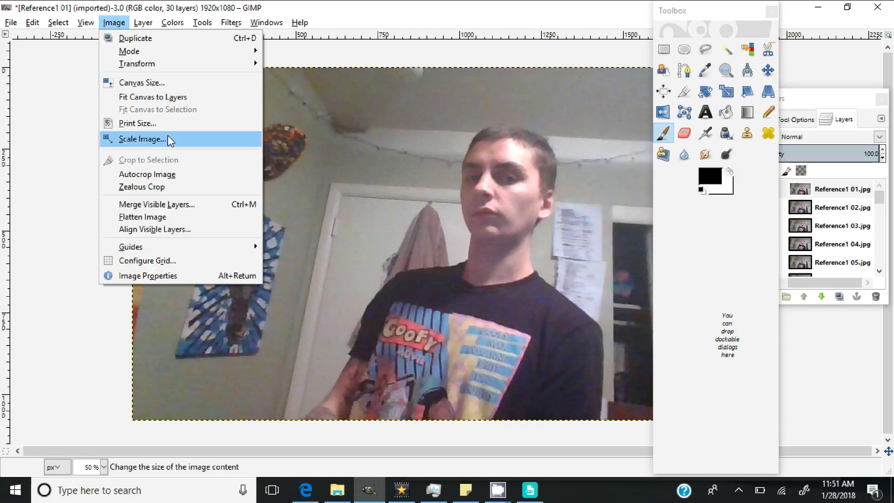
{"action": "left_click", "coordinate": [169, 139]}
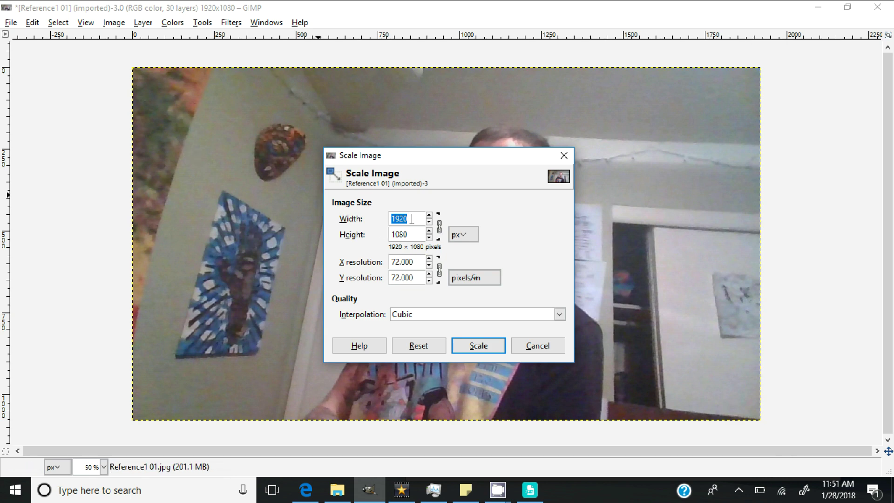
{"action": "type", "text": "1000"}
{"action": "left_click", "coordinate": [469, 346]}
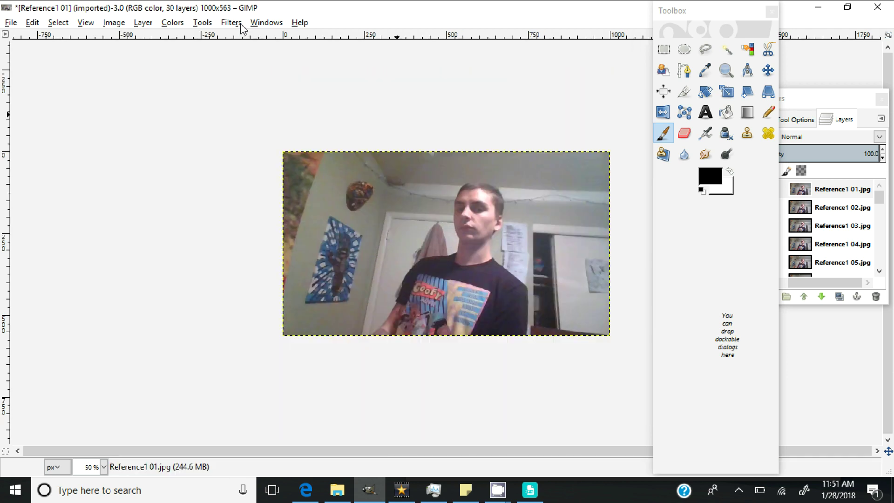
{"action": "left_click", "coordinate": [240, 24]}
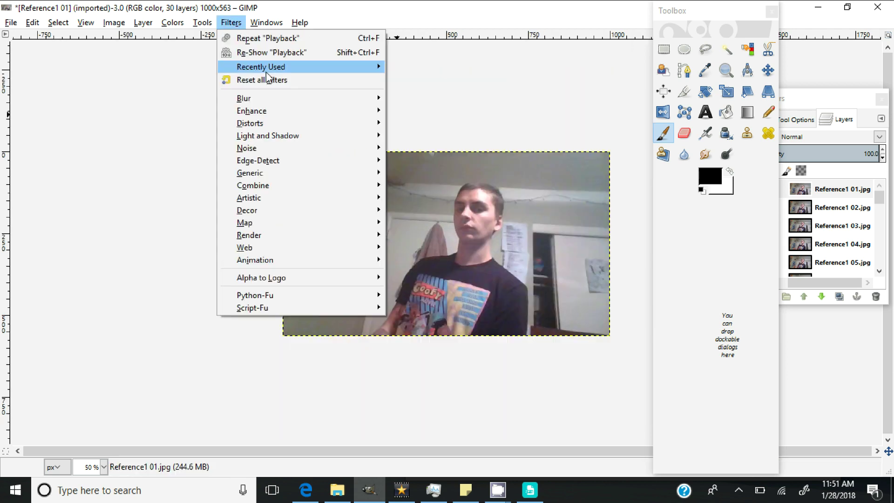
{"action": "mouse_move", "coordinate": [309, 259]}
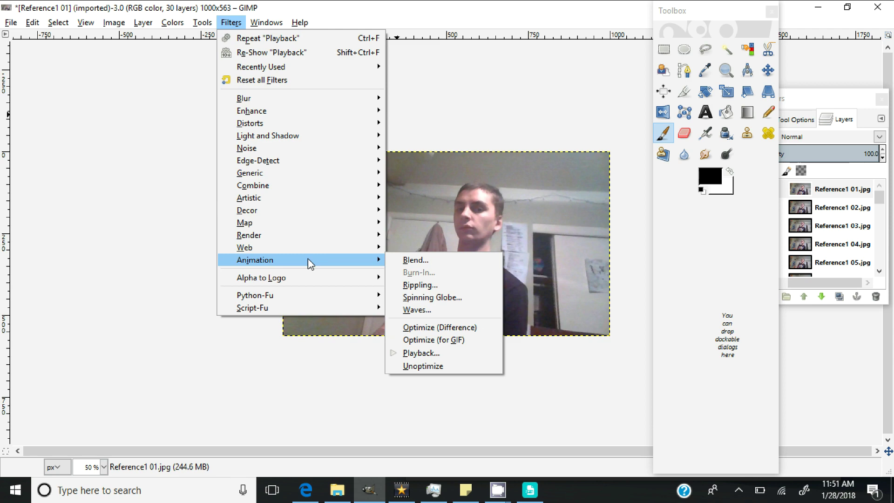
{"action": "left_click", "coordinate": [419, 360]}
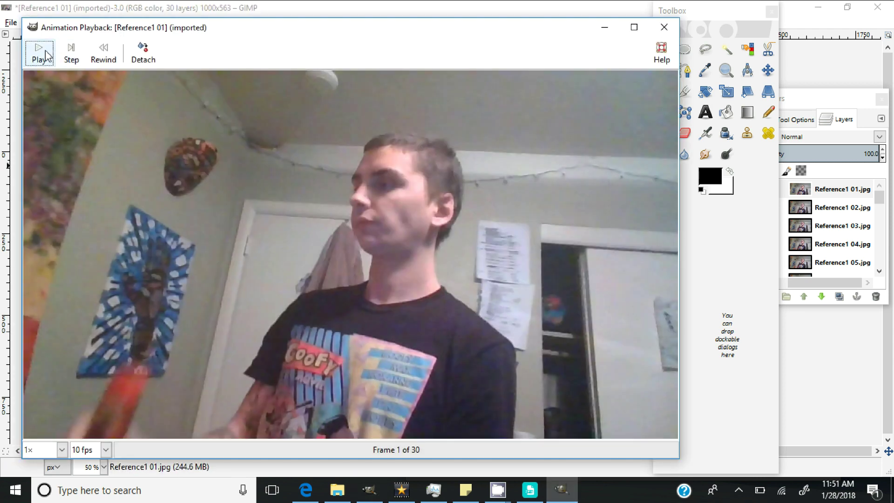
{"action": "left_click", "coordinate": [46, 55]}
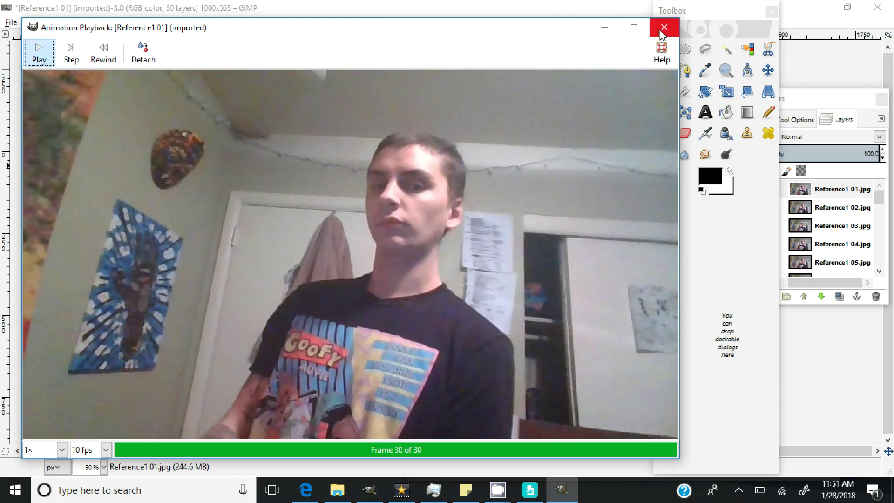
{"action": "left_click", "coordinate": [663, 28]}
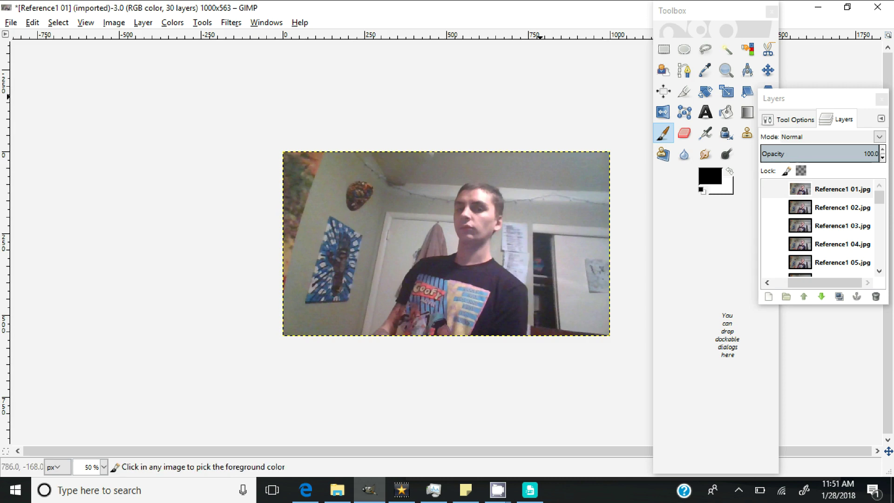
{"action": "key", "text": "ctrl+z"}
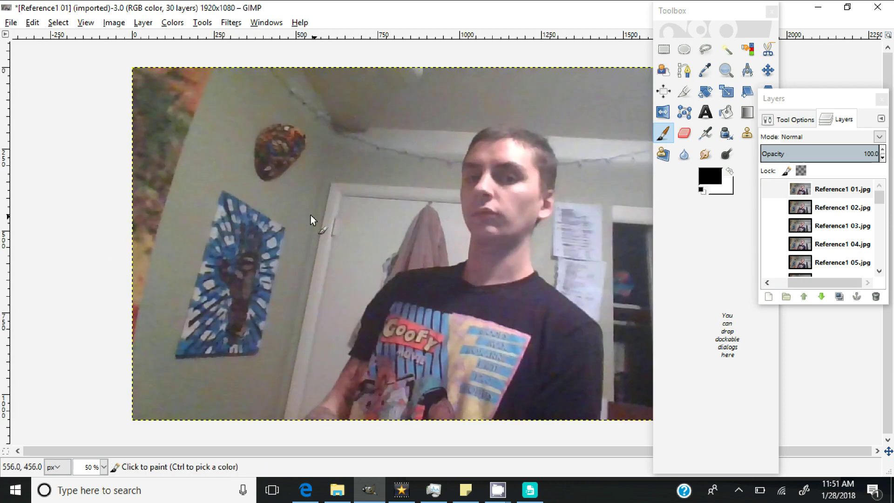
Save the image as Ref1.xcf in the Kombucha folder.
{"action": "left_click", "coordinate": [7, 21]}
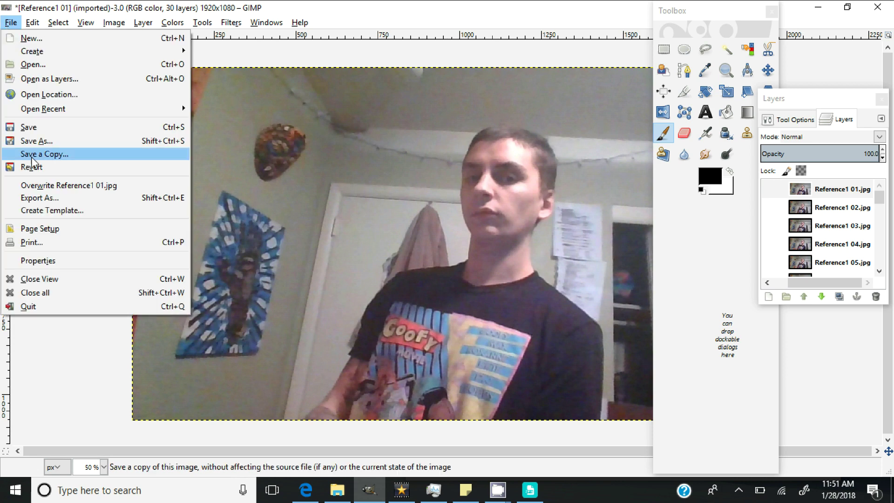
{"action": "left_click", "coordinate": [55, 142]}
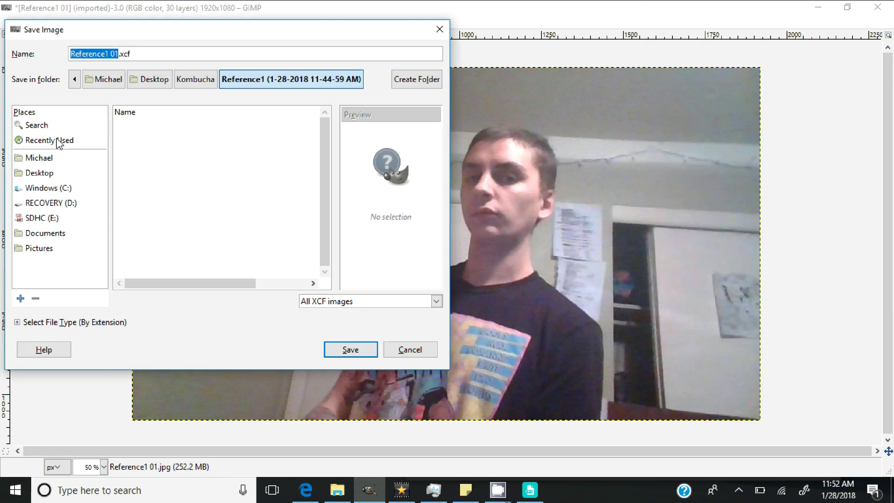
{"action": "left_click", "coordinate": [177, 79]}
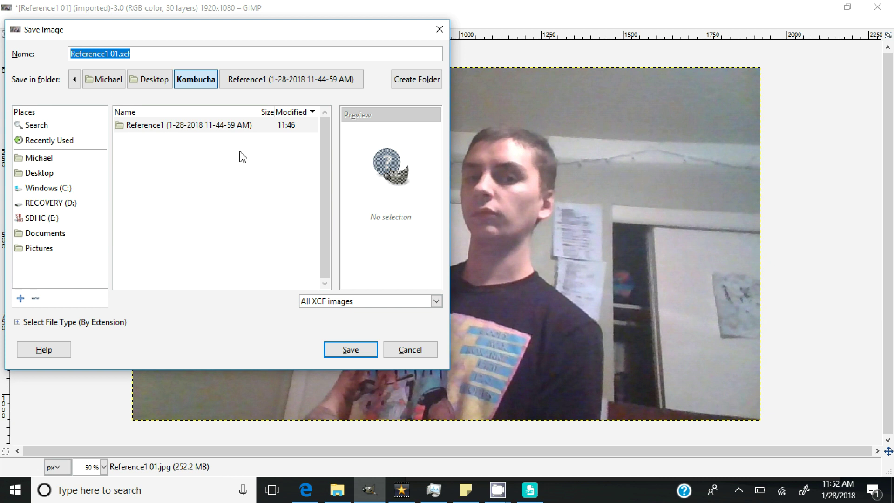
{"action": "type", "text": "REf1"}
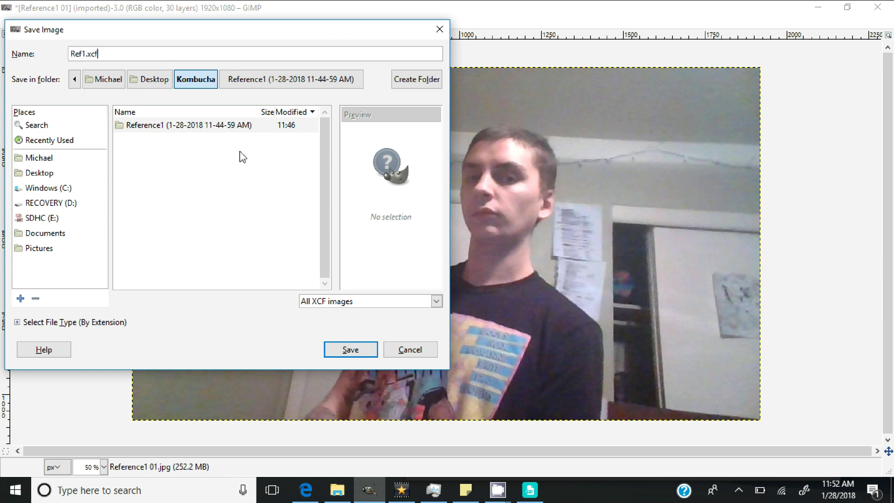
{"action": "left_click", "coordinate": [347, 350]}
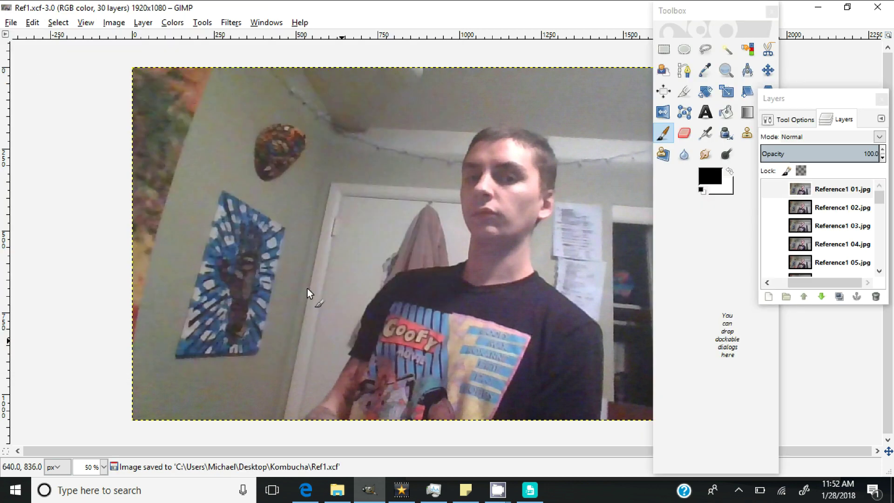
Save it again under the name ref1b.xcf.
{"action": "left_click", "coordinate": [10, 23]}
{"action": "left_click", "coordinate": [25, 142]}
{"action": "type", "text": "ref1b.xcf"}
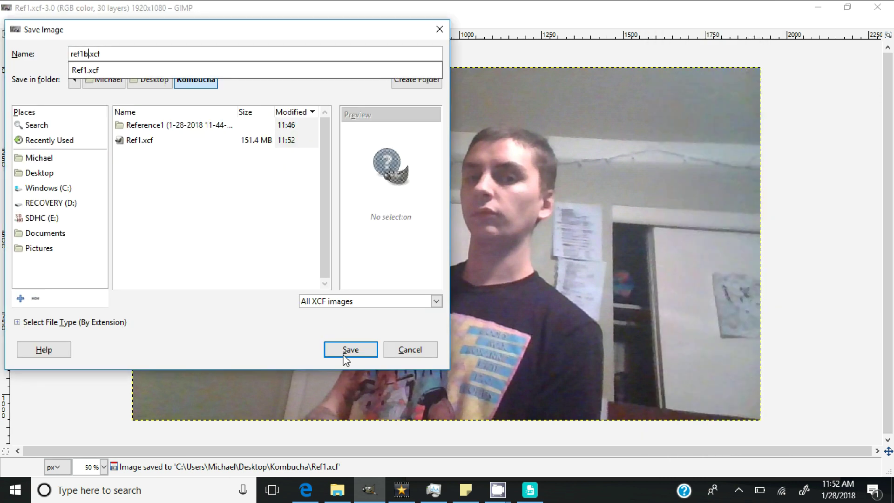
{"action": "left_click", "coordinate": [347, 354]}
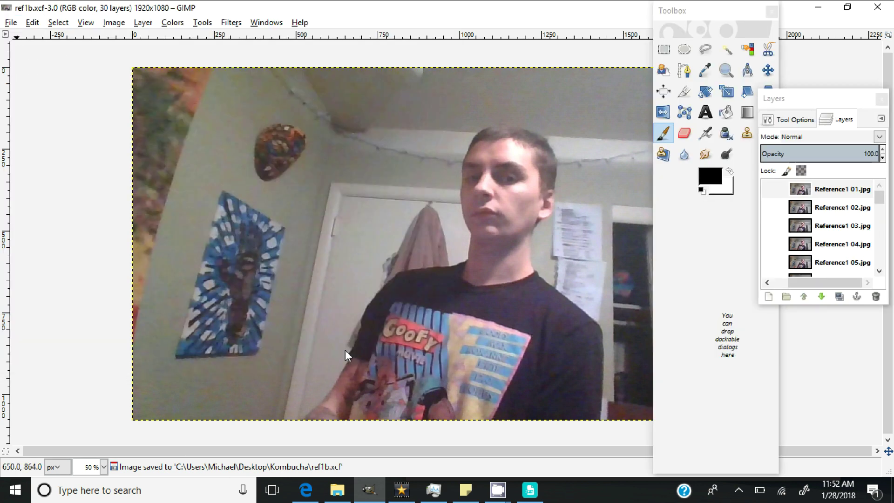
Show only the bottom Reference1 layer and select it.
{"action": "left_click", "coordinate": [882, 238]}
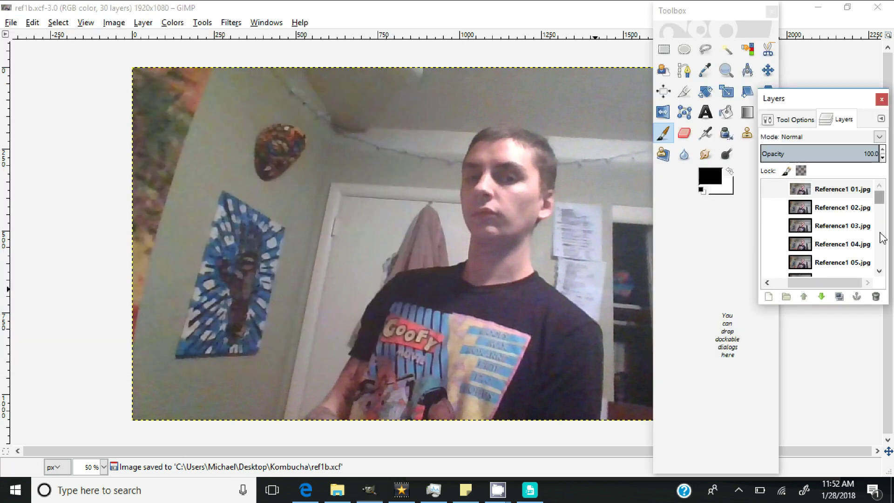
{"action": "scroll", "coordinate": [815, 251], "scroll_direction": "down", "scroll_amount": 5}
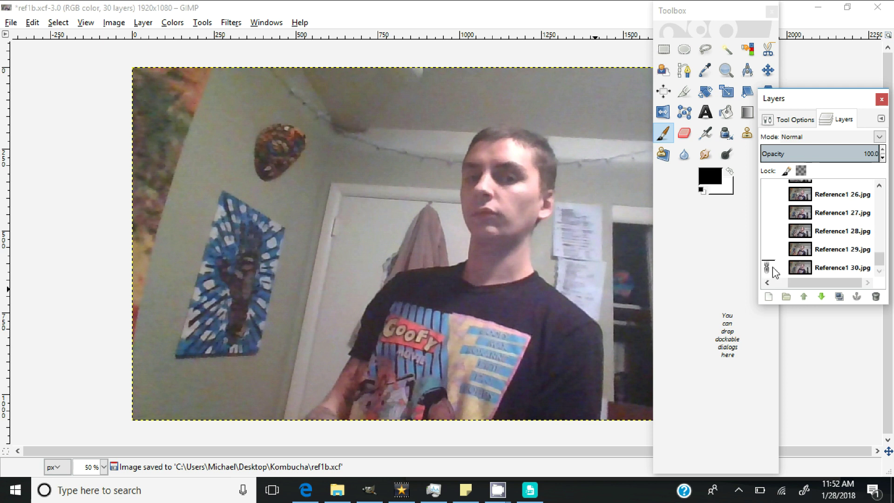
{"action": "left_click", "coordinate": [772, 267]}
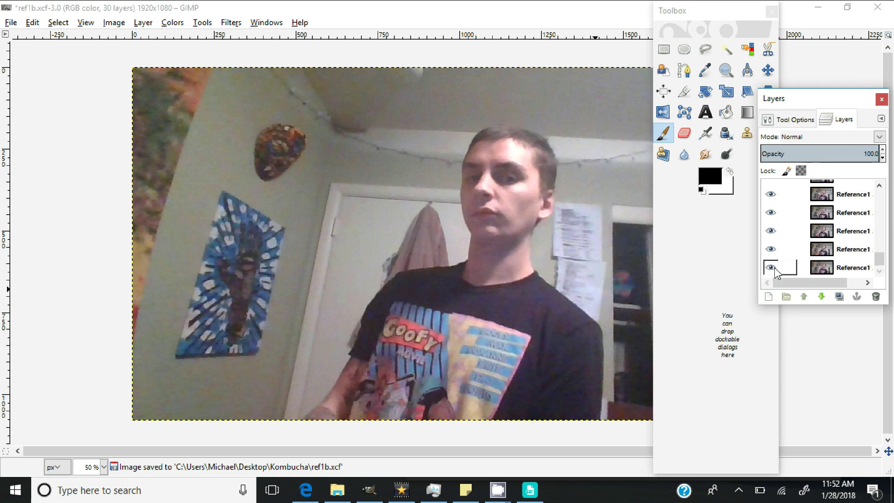
{"action": "left_click", "coordinate": [772, 267], "text": "shift"}
{"action": "left_click", "coordinate": [821, 267]}
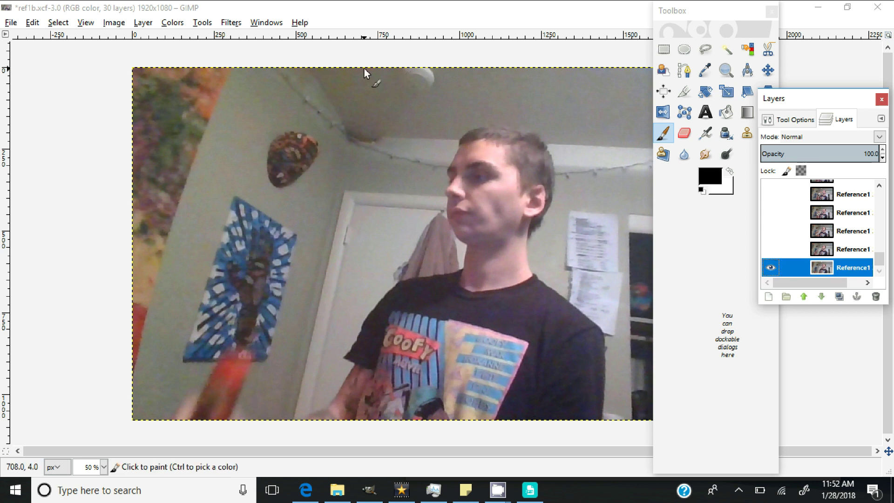
{"action": "left_click", "coordinate": [771, 268], "text": "shift"}
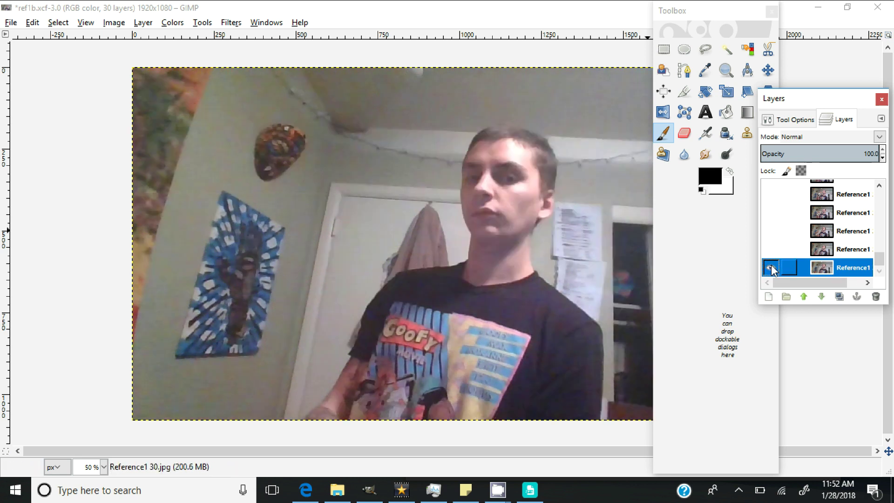
{"action": "left_click", "coordinate": [771, 268], "text": "shift"}
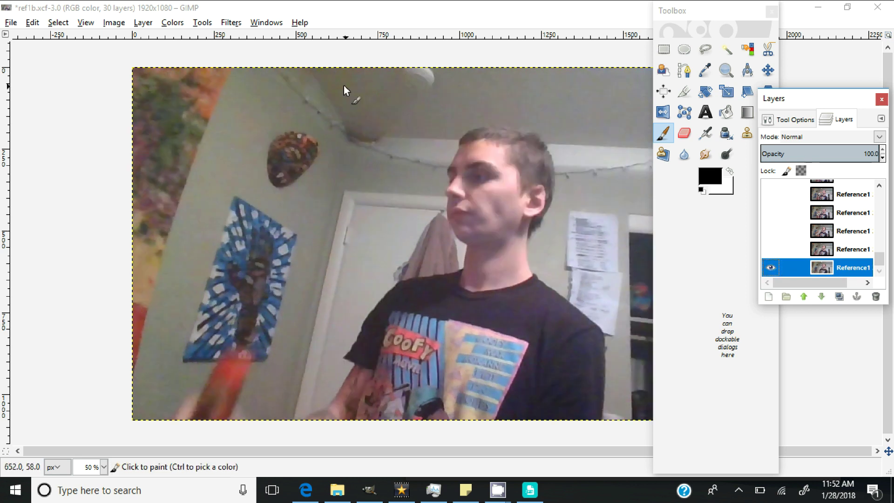
Add a new transparent layer above it and select it for drawing.
{"action": "left_click", "coordinate": [143, 22]}
{"action": "left_click", "coordinate": [154, 36]}
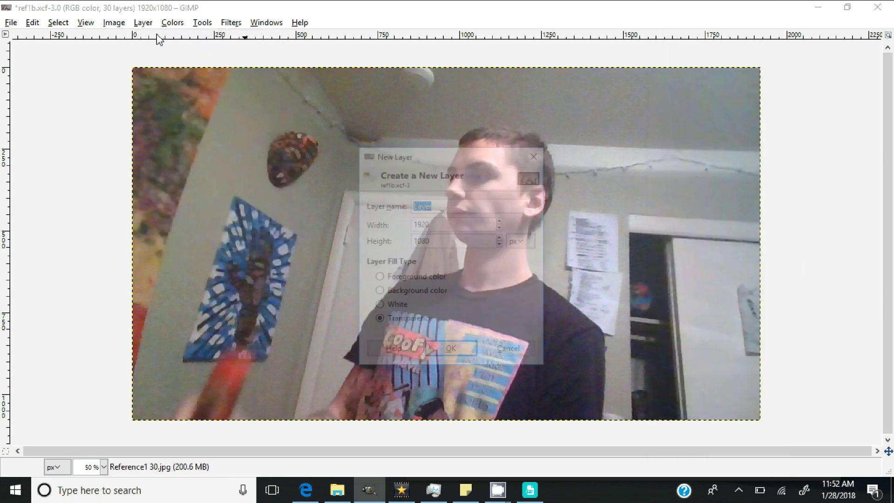
{"action": "left_click", "coordinate": [450, 348]}
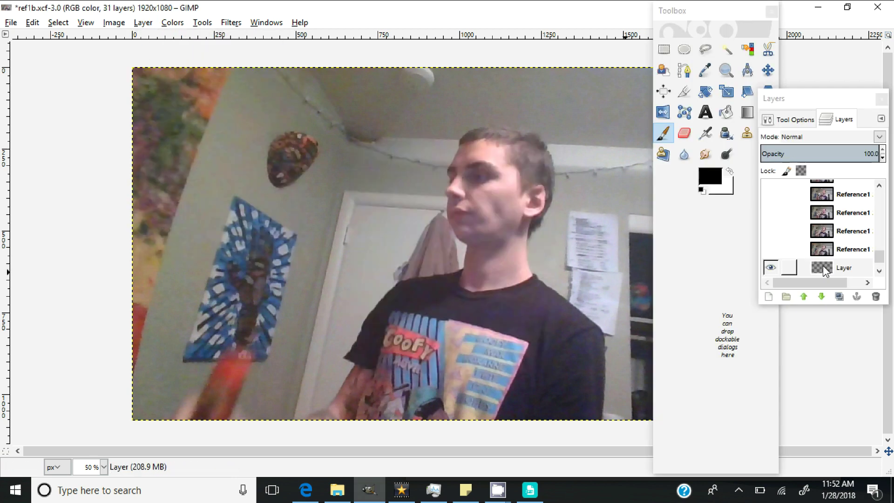
{"action": "scroll", "coordinate": [823, 271], "scroll_direction": "down", "scroll_amount": 1}
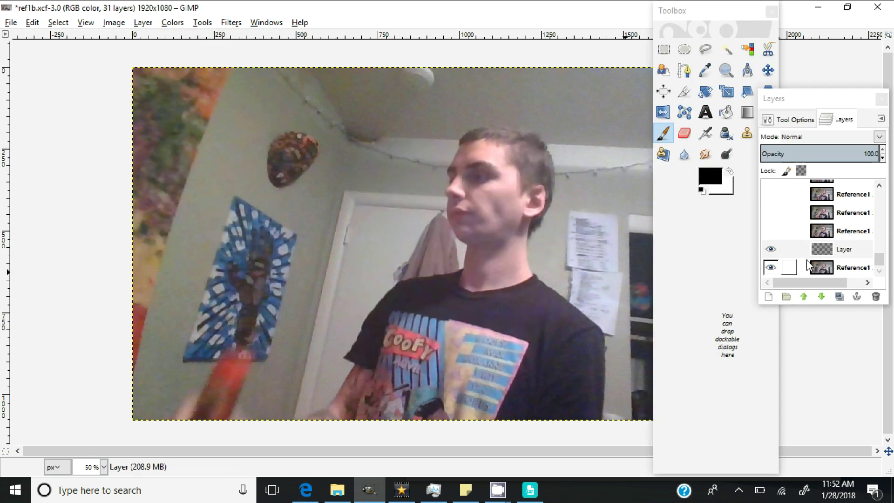
{"action": "left_click", "coordinate": [833, 249]}
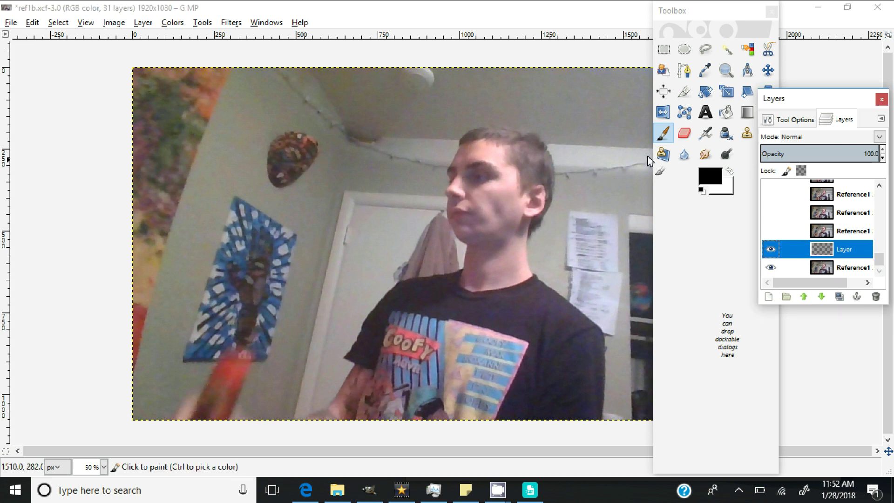
{"action": "left_click", "coordinate": [670, 210]}
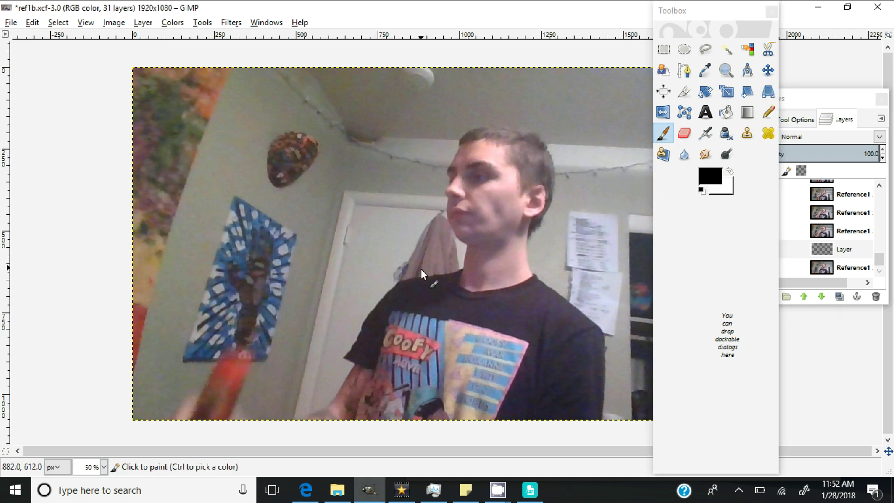
Pick the '2. Hardness 100' brush, undo a test stroke, and set size to 12.
{"action": "left_click", "coordinate": [795, 119]}
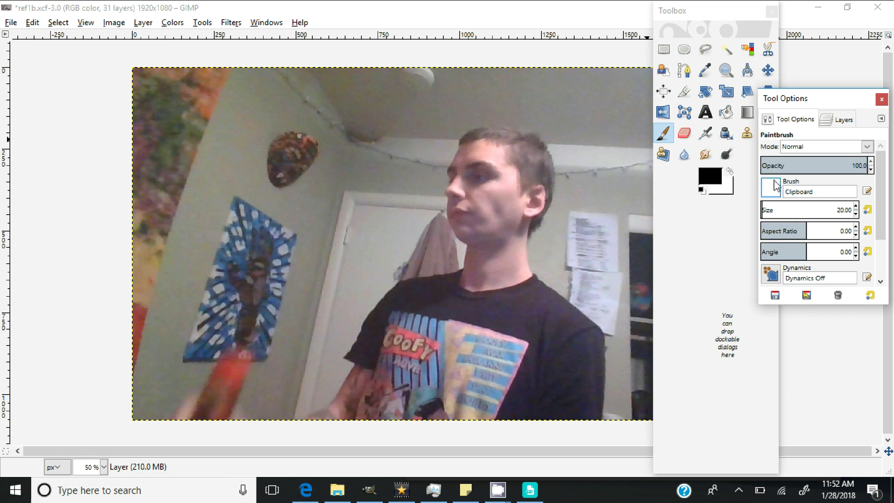
{"action": "left_click", "coordinate": [771, 188]}
{"action": "left_click", "coordinate": [809, 232]}
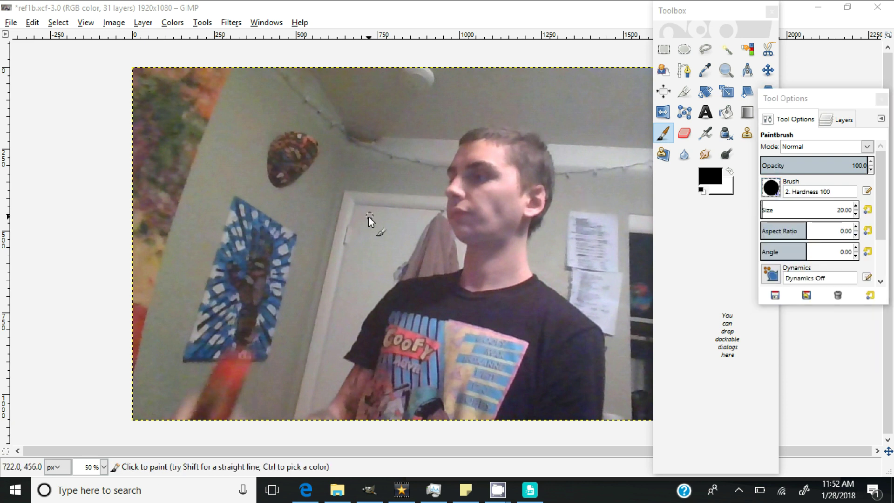
{"action": "left_click_drag", "start_coordinate": [368, 215], "coordinate": [400, 248]}
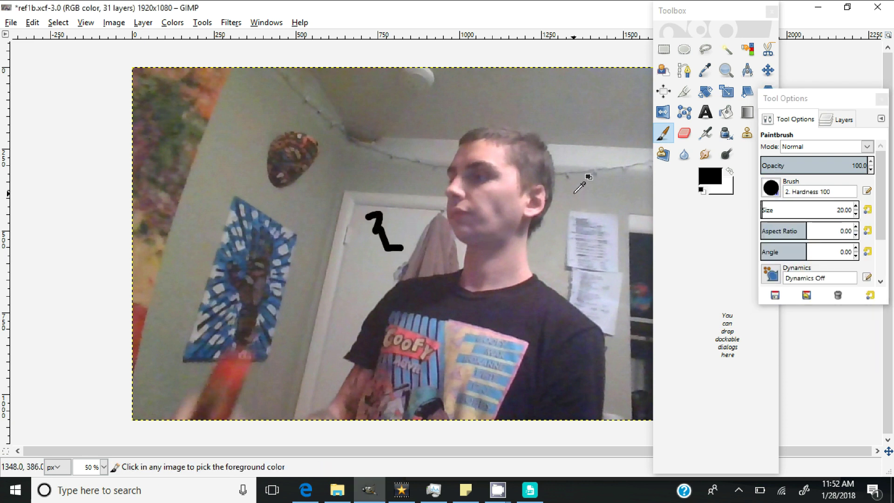
{"action": "key", "text": "ctrl+z"}
{"action": "left_click", "coordinate": [856, 214]}
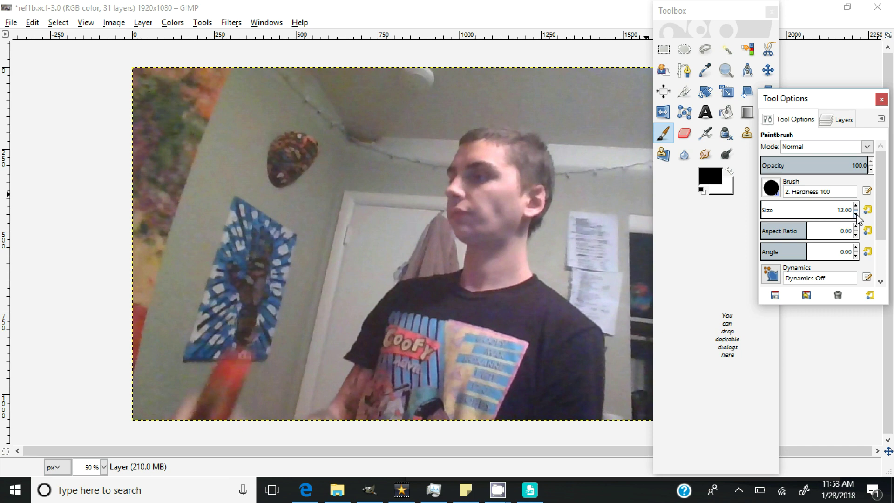
At 66.7% zoom, trace the jawline, face profile to the forehead, spiky hair and front of the neck.
{"action": "scroll", "coordinate": [461, 208], "scroll_direction": "up", "scroll_amount": 1}
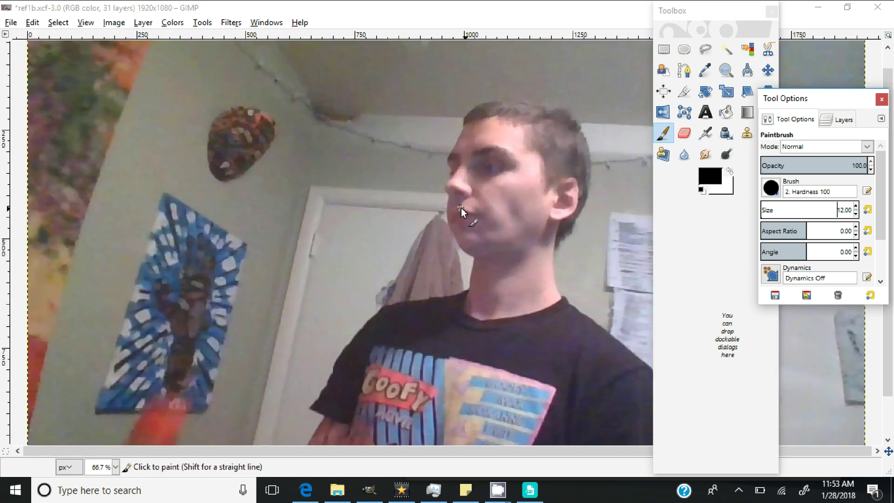
{"action": "scroll", "coordinate": [457, 220], "scroll_direction": "up", "scroll_amount": 1}
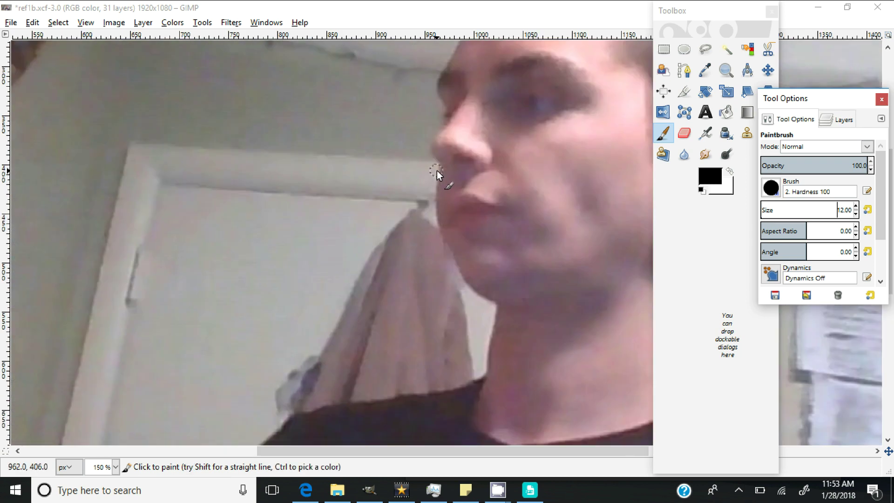
{"action": "scroll", "coordinate": [437, 171], "scroll_direction": "down", "scroll_amount": 1}
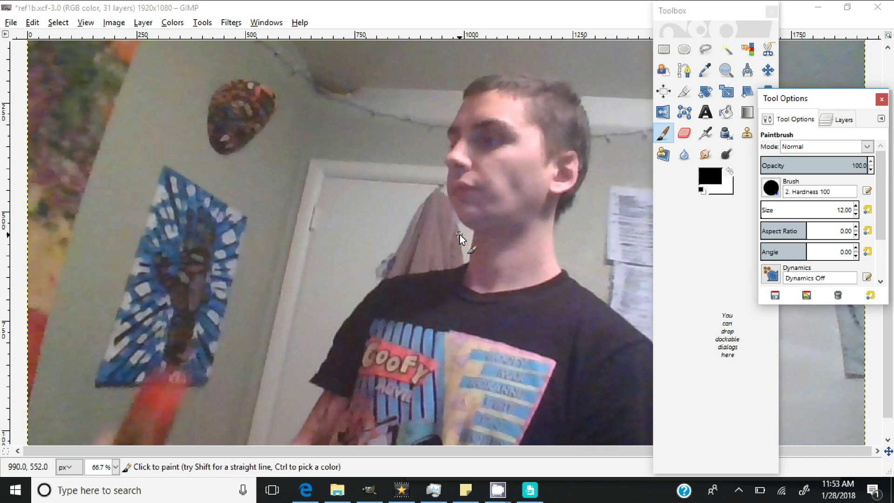
{"action": "left_click_drag", "start_coordinate": [506, 222], "coordinate": [469, 227]}
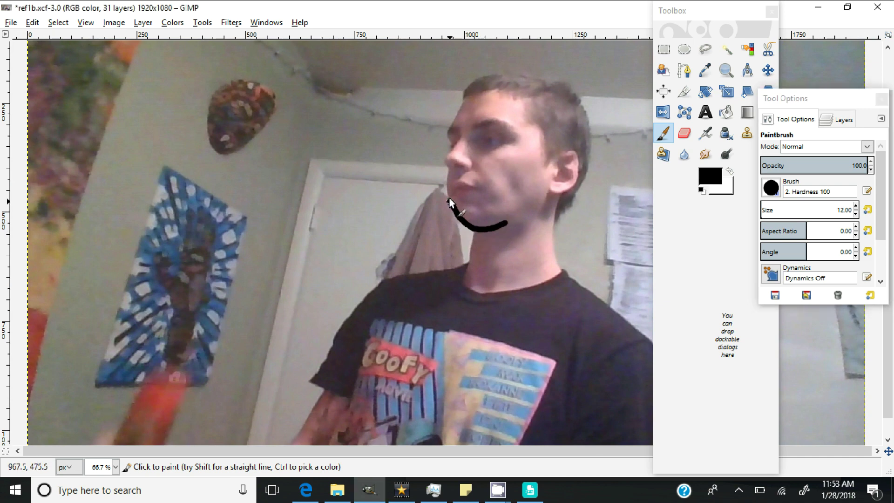
{"action": "left_click_drag", "start_coordinate": [449, 172], "coordinate": [450, 142]}
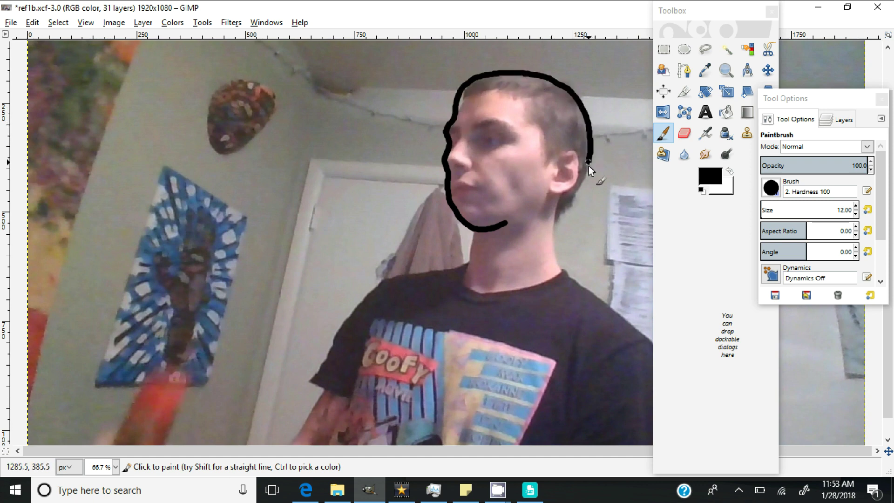
{"action": "key", "text": "ctrl+z"}
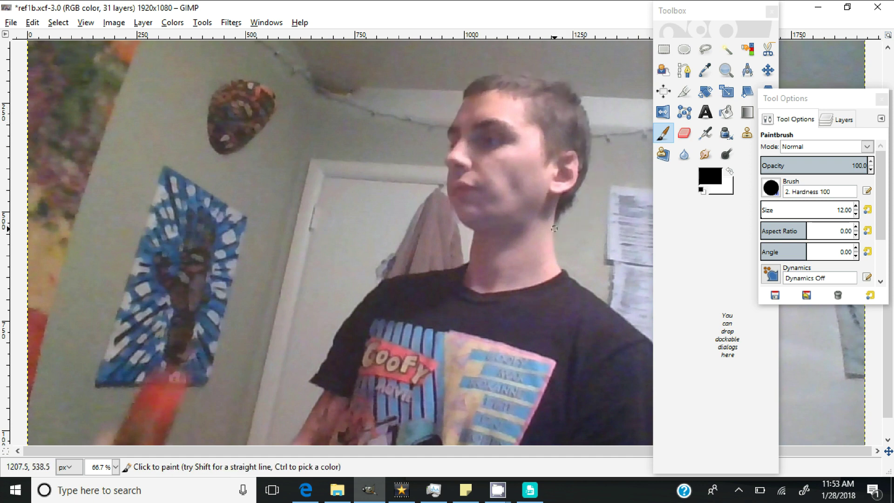
{"action": "mouse_move", "coordinate": [511, 219]}
{"action": "left_mouse_down"}
{"action": "mouse_move", "coordinate": [469, 225]}
{"action": "mouse_move", "coordinate": [456, 205]}
{"action": "left_mouse_up"}
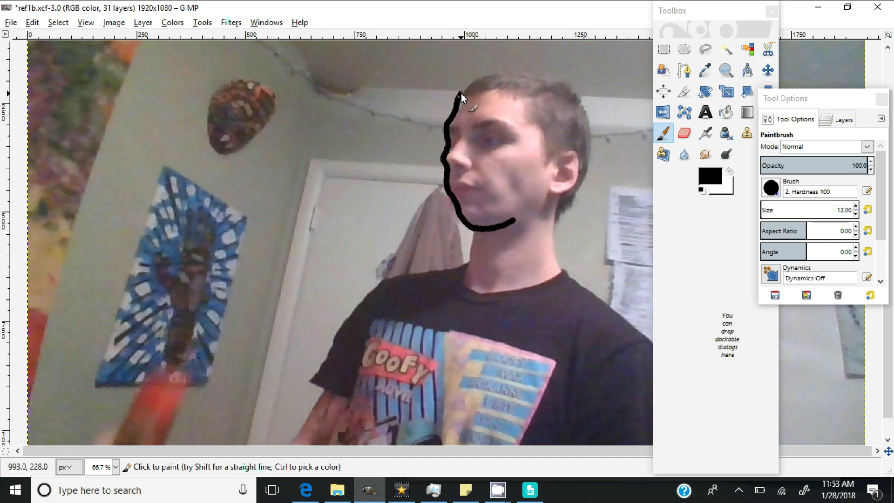
{"action": "mouse_move", "coordinate": [463, 90]}
{"action": "left_mouse_down"}
{"action": "mouse_move", "coordinate": [465, 80]}
{"action": "mouse_move", "coordinate": [510, 75]}
{"action": "mouse_move", "coordinate": [572, 88]}
{"action": "mouse_move", "coordinate": [602, 177]}
{"action": "left_mouse_up"}
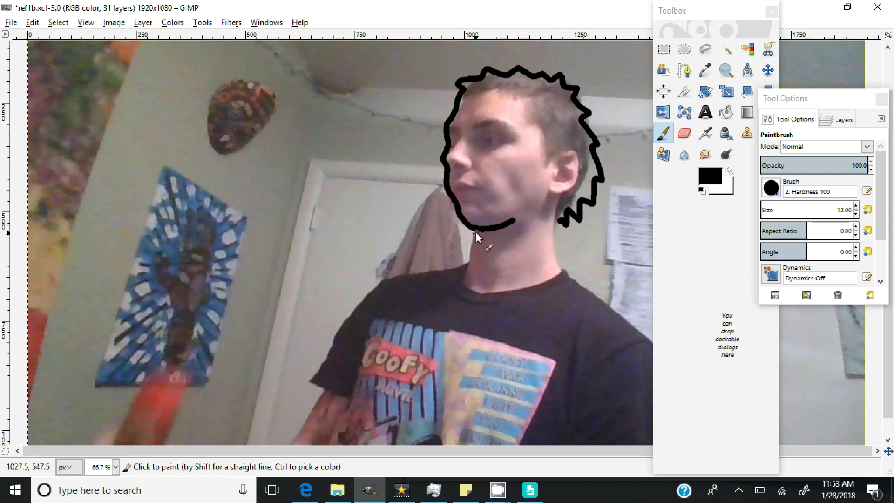
{"action": "left_click_drag", "start_coordinate": [472, 275], "coordinate": [471, 278]}
{"action": "left_click_drag", "start_coordinate": [792, 98], "coordinate": [735, 101]}
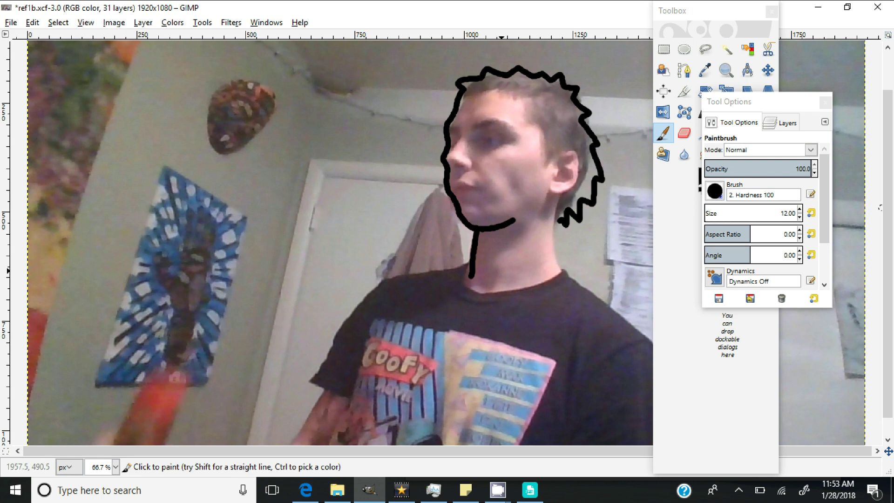
Draw the front shoulder line and the arm line down to the image bottom.
{"action": "scroll", "coordinate": [885, 210], "scroll_direction": "down", "scroll_amount": 2}
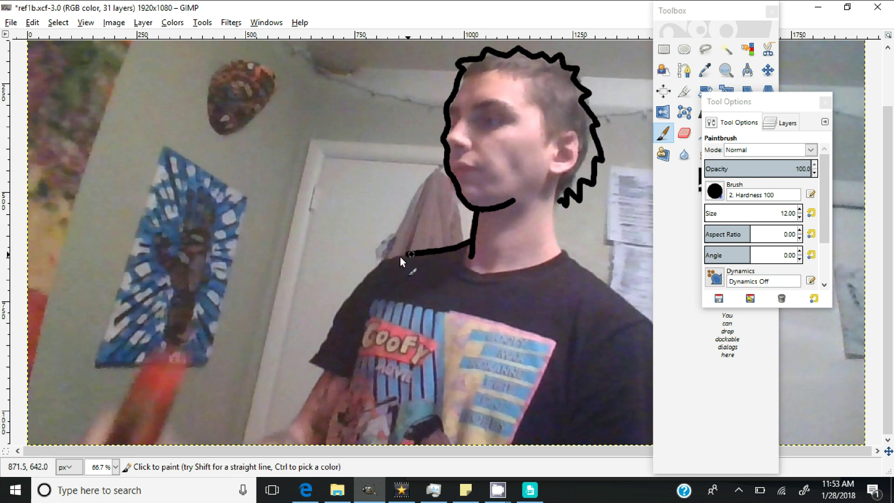
{"action": "left_click_drag", "start_coordinate": [277, 432], "coordinate": [248, 456]}
{"action": "left_click_drag", "start_coordinate": [368, 318], "coordinate": [335, 466]}
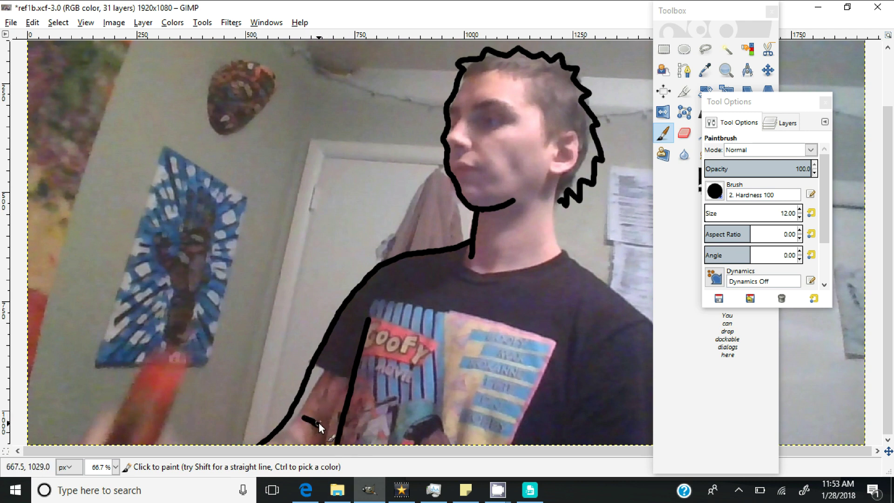
{"action": "left_click_drag", "start_coordinate": [672, 10], "coordinate": [716, 16]}
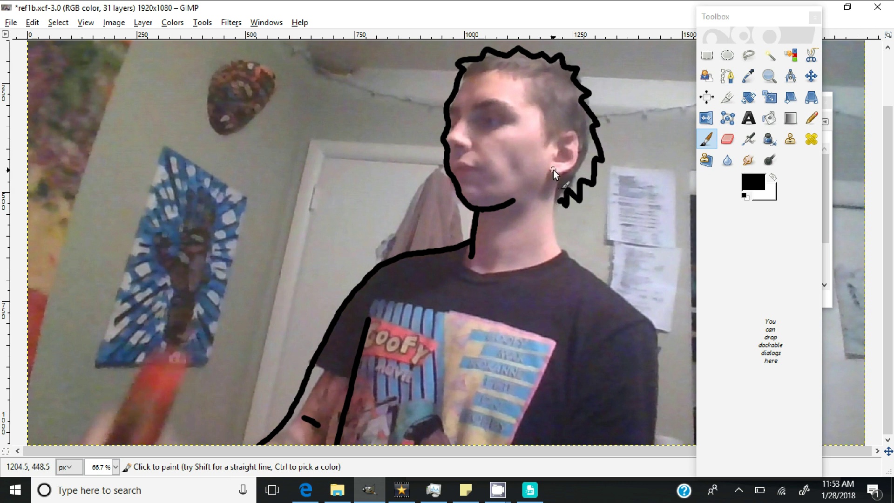
Draw the ear, back of the neck, rear shoulder and arm, plus a short shirt fold line.
{"action": "mouse_move", "coordinate": [553, 170]}
{"action": "left_mouse_down"}
{"action": "mouse_move", "coordinate": [566, 166]}
{"action": "mouse_move", "coordinate": [573, 146]}
{"action": "mouse_move", "coordinate": [555, 133]}
{"action": "left_mouse_up"}
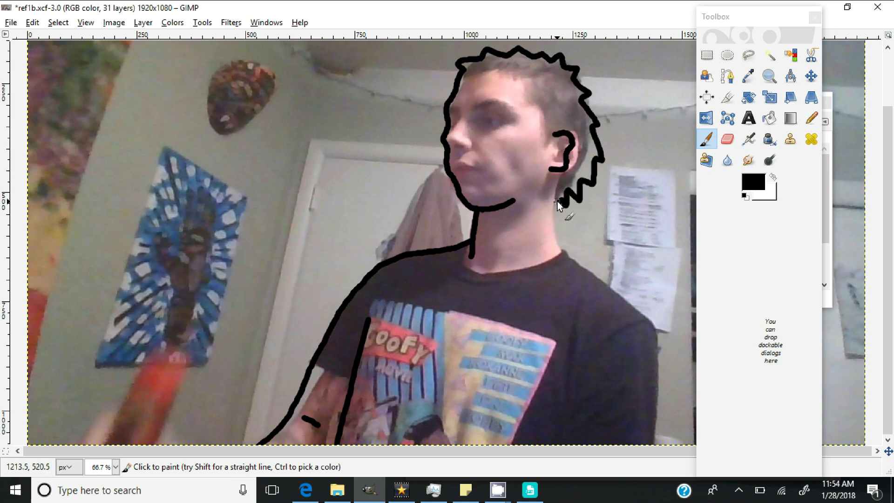
{"action": "key", "text": "ctrl+z"}
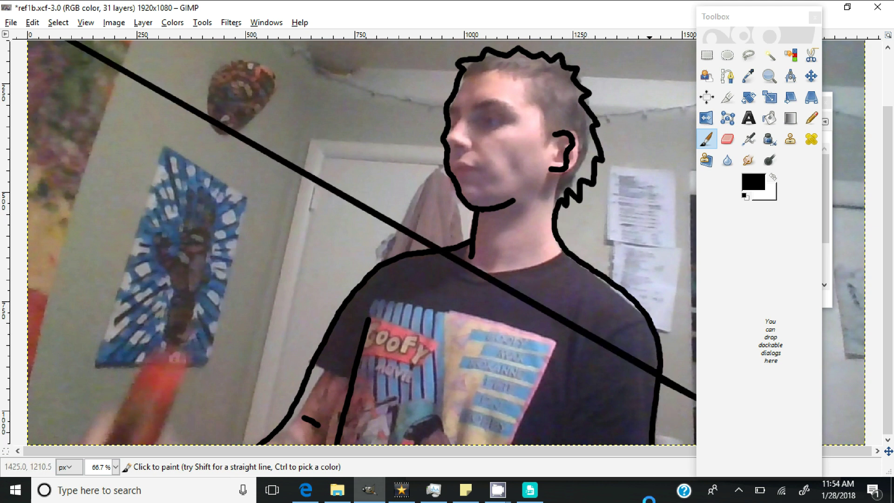
{"action": "left_click_drag", "start_coordinate": [560, 200], "coordinate": [563, 245]}
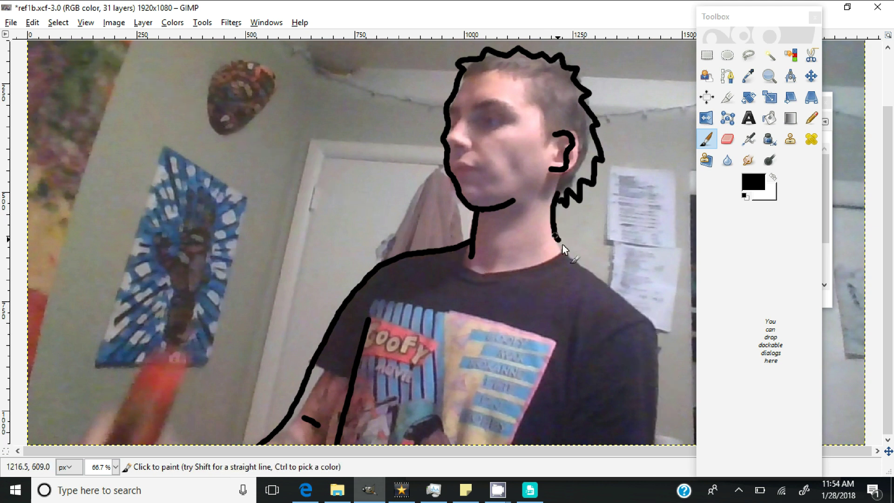
{"action": "left_click_drag", "start_coordinate": [634, 297], "coordinate": [656, 499]}
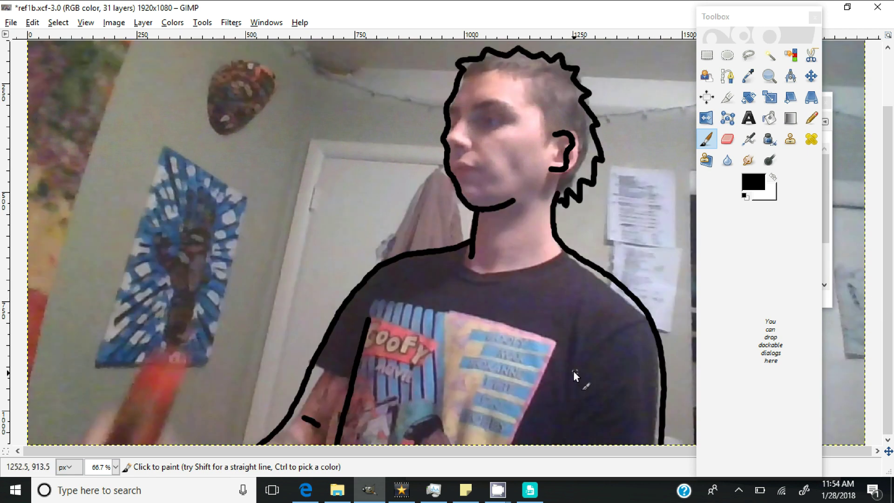
{"action": "left_click_drag", "start_coordinate": [571, 372], "coordinate": [557, 501]}
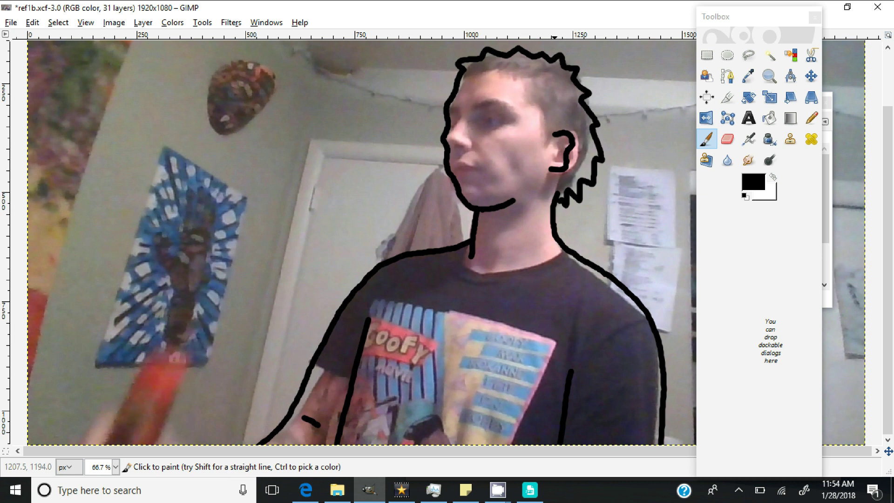
Zoom to 200% on the face and draw the upper-lip line and the nostril curve.
{"action": "scroll", "coordinate": [534, 153], "scroll_direction": "up", "scroll_amount": 3}
{"action": "scroll", "coordinate": [878, 197], "scroll_direction": "up", "scroll_amount": 3}
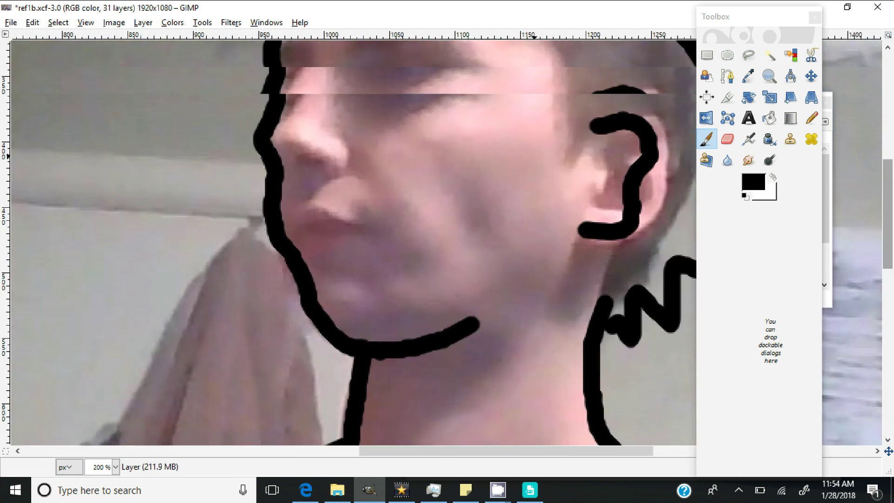
{"action": "mouse_move", "coordinate": [280, 295]}
{"action": "left_mouse_down"}
{"action": "mouse_move", "coordinate": [337, 285]}
{"action": "mouse_move", "coordinate": [385, 299]}
{"action": "left_mouse_up"}
{"action": "key", "text": "ctrl+z"}
{"action": "left_click_drag", "start_coordinate": [286, 296], "coordinate": [379, 303]}
{"action": "mouse_move", "coordinate": [319, 240]}
{"action": "left_mouse_down"}
{"action": "mouse_move", "coordinate": [351, 224]}
{"action": "mouse_move", "coordinate": [339, 198]}
{"action": "left_mouse_up"}
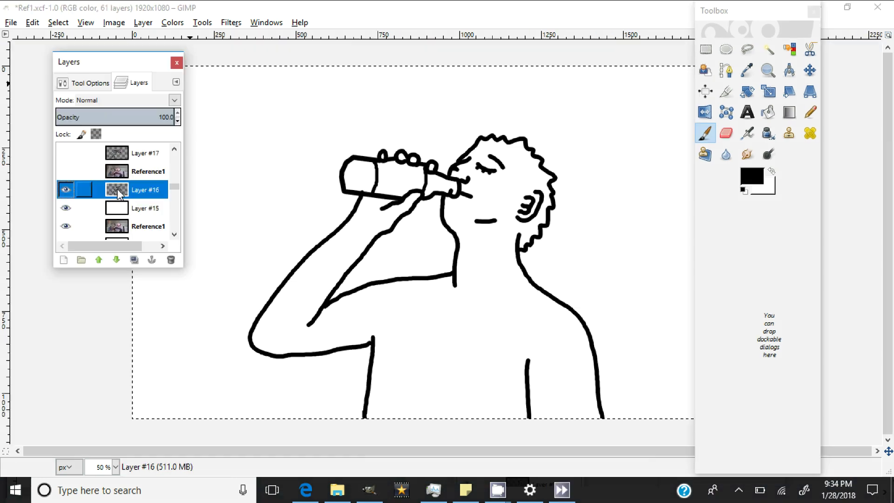
Show and select the reference photo layer and add a new white layer.
{"action": "right_click", "coordinate": [132, 174]}
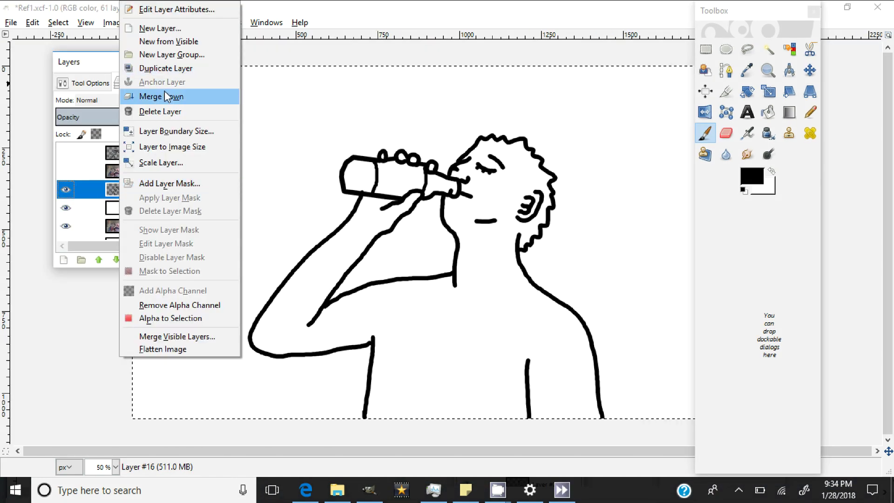
{"action": "key", "text": "Escape"}
{"action": "scroll", "coordinate": [135, 176], "scroll_direction": "up", "scroll_amount": 3}
{"action": "left_click", "coordinate": [66, 208]}
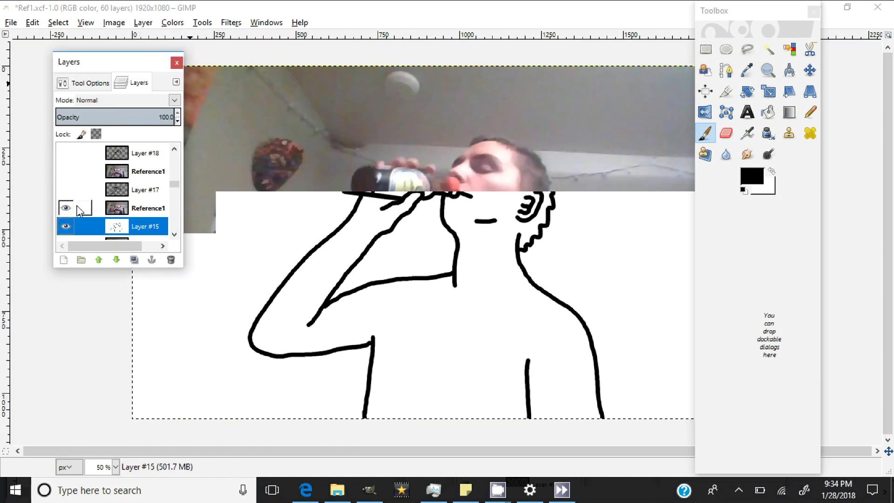
{"action": "left_click", "coordinate": [140, 208]}
{"action": "key", "text": "shift+ctrl+n"}
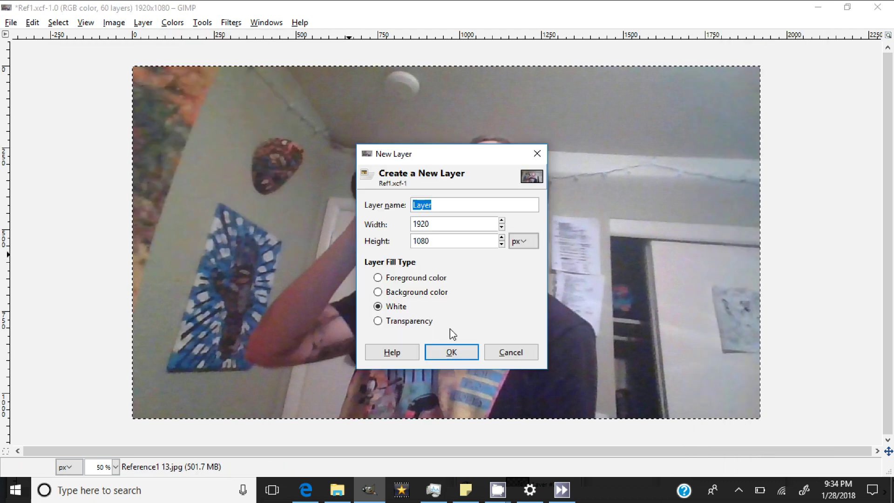
{"action": "key", "text": "Return"}
Show and select the line-drawing layer, then delete the selected layer.
{"action": "left_click", "coordinate": [65, 189]}
{"action": "left_click", "coordinate": [140, 189]}
{"action": "right_click", "coordinate": [118, 183]}
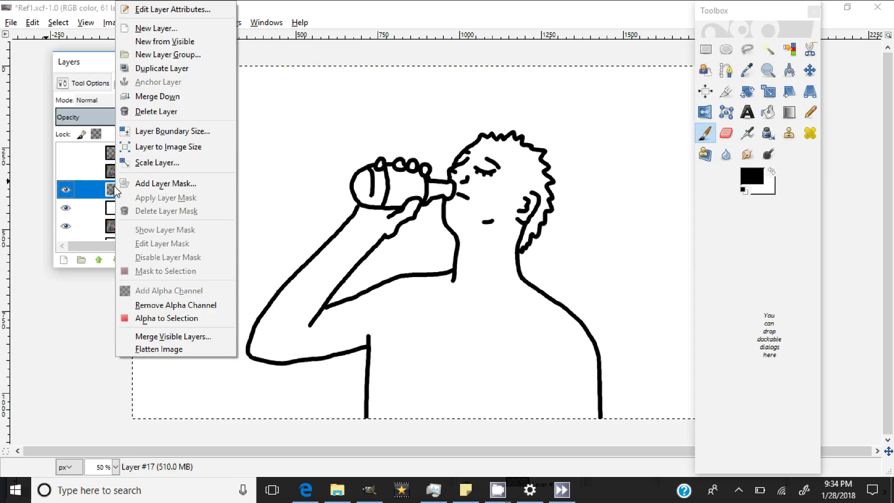
{"action": "left_click", "coordinate": [140, 112]}
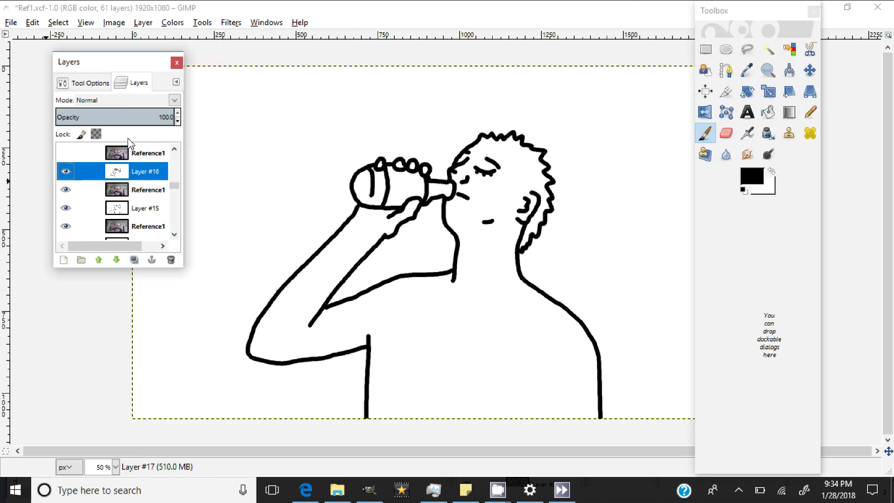
Add a new layer and merge the line drawing down into the layer below.
{"action": "left_click", "coordinate": [146, 26]}
{"action": "left_click", "coordinate": [159, 36]}
{"action": "left_click", "coordinate": [447, 350]}
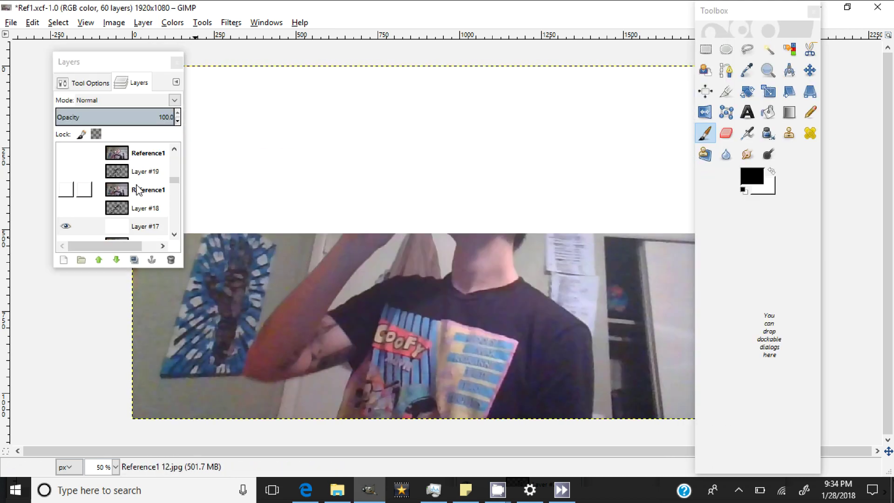
{"action": "left_click", "coordinate": [66, 208]}
{"action": "right_click", "coordinate": [133, 208]}
{"action": "left_click", "coordinate": [171, 95]}
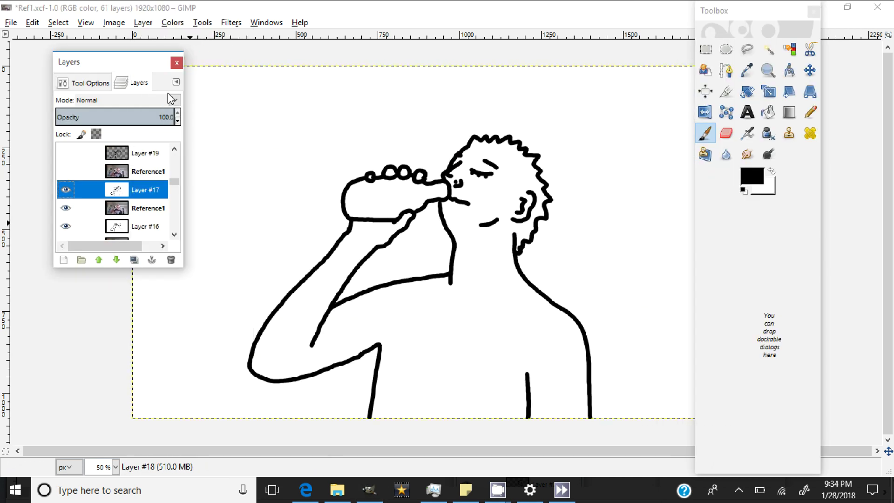
Show the next Reference1 photo, create a new layer and raise it above the photo.
{"action": "left_click", "coordinate": [65, 171]}
{"action": "scroll", "coordinate": [69, 187], "scroll_direction": "up", "scroll_amount": 1}
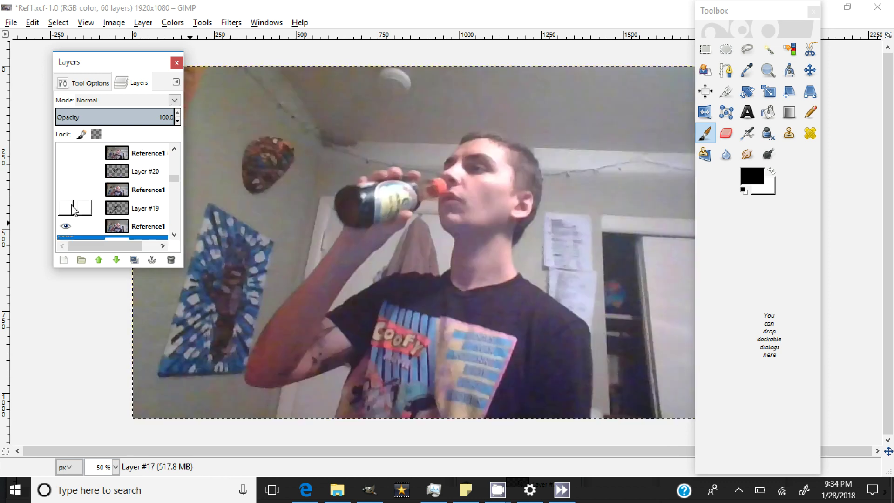
{"action": "left_click", "coordinate": [147, 26]}
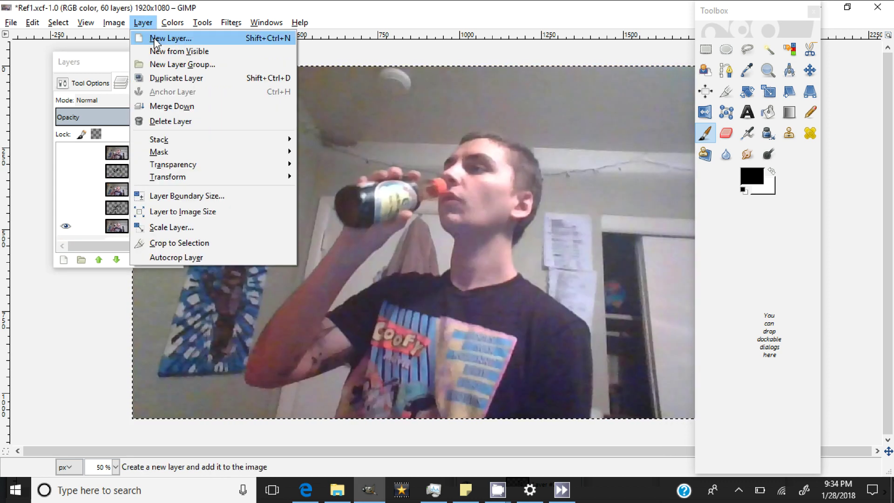
{"action": "left_click", "coordinate": [181, 38]}
{"action": "left_click", "coordinate": [451, 352]}
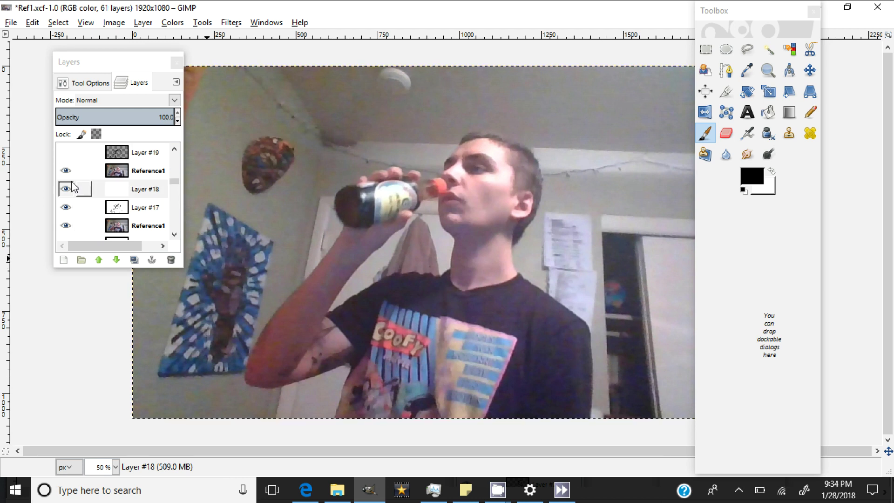
{"action": "left_click", "coordinate": [98, 259]}
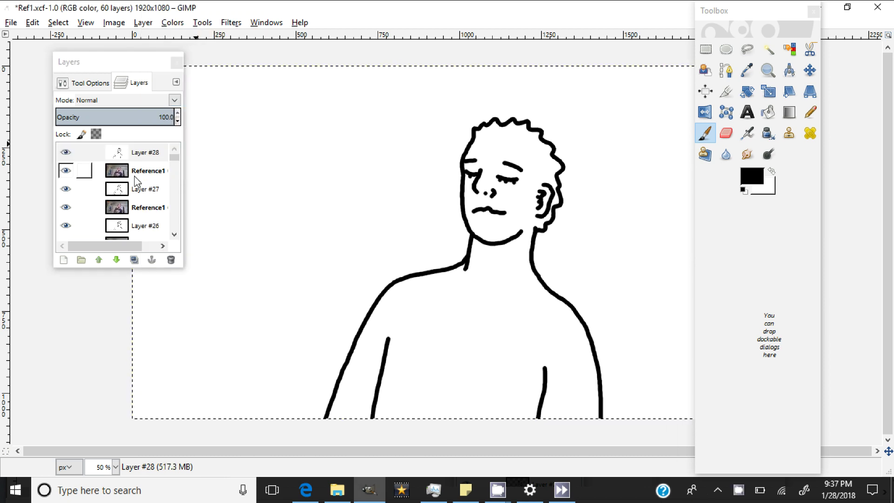
Delete the Reference1 01 to 04 photo layers from the stack.
{"action": "left_click", "coordinate": [136, 177]}
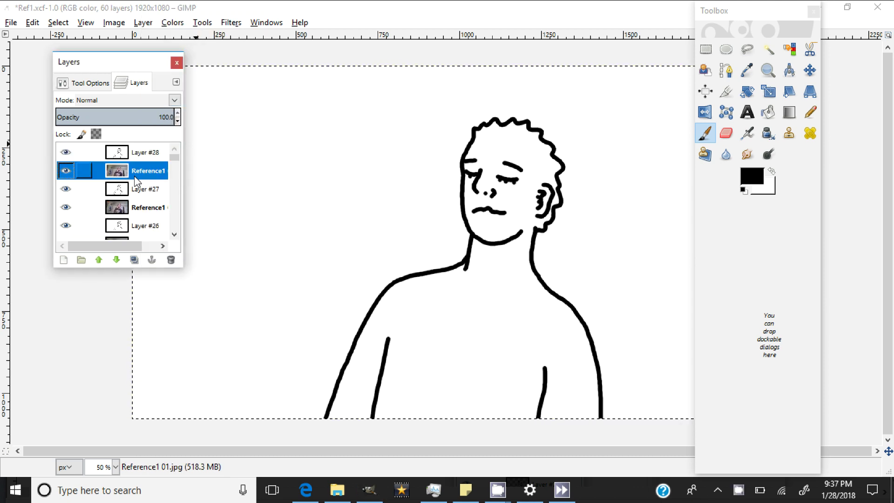
{"action": "key", "text": "Delete"}
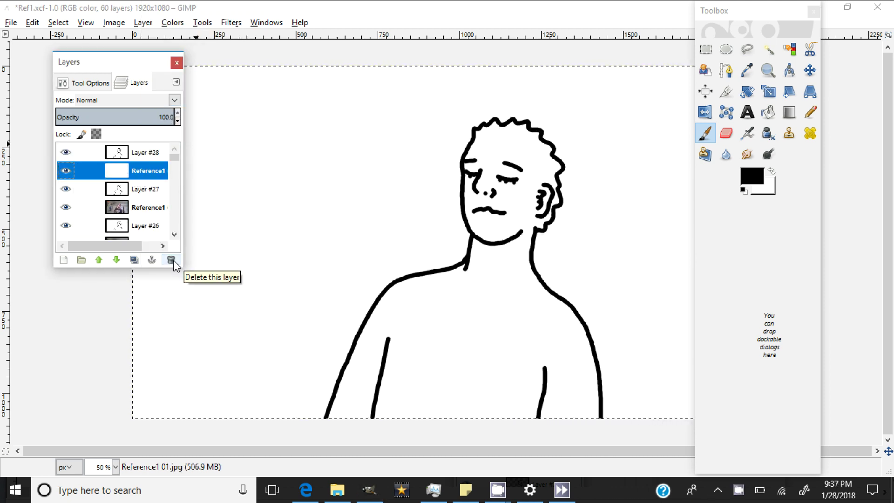
{"action": "left_click", "coordinate": [171, 260]}
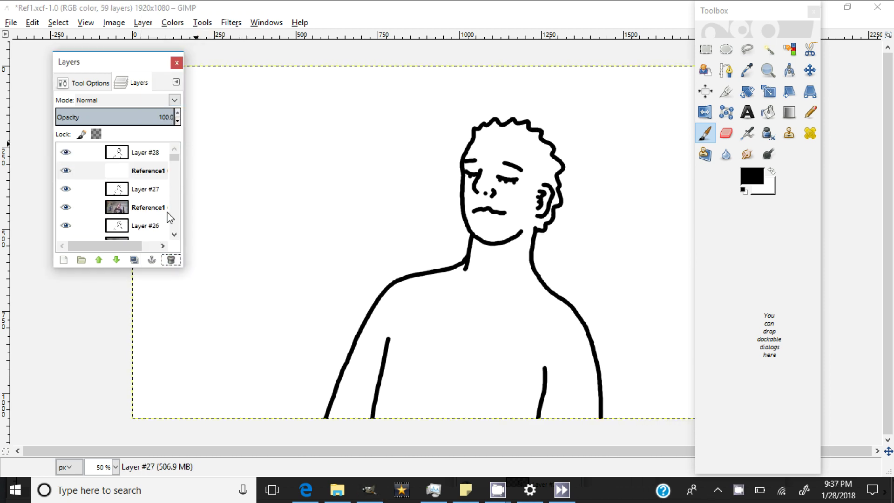
{"action": "key", "text": "ctrl+z"}
{"action": "key", "text": "ctrl+z"}
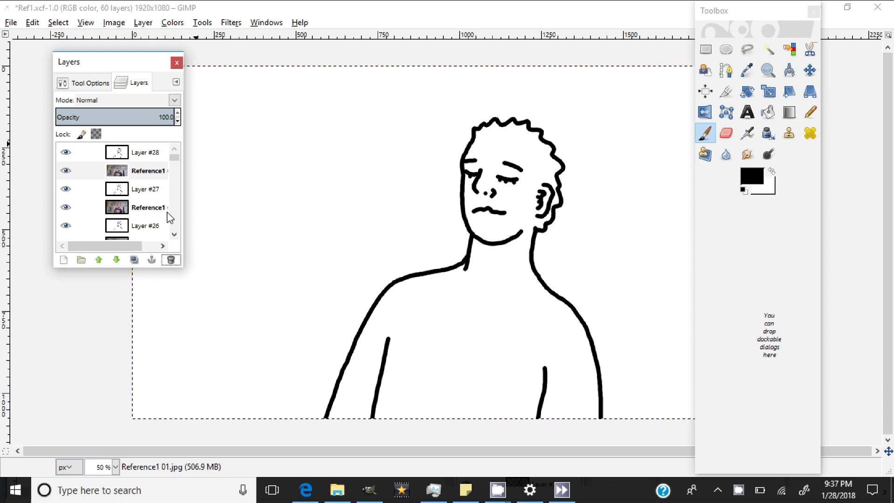
{"action": "left_click", "coordinate": [171, 259]}
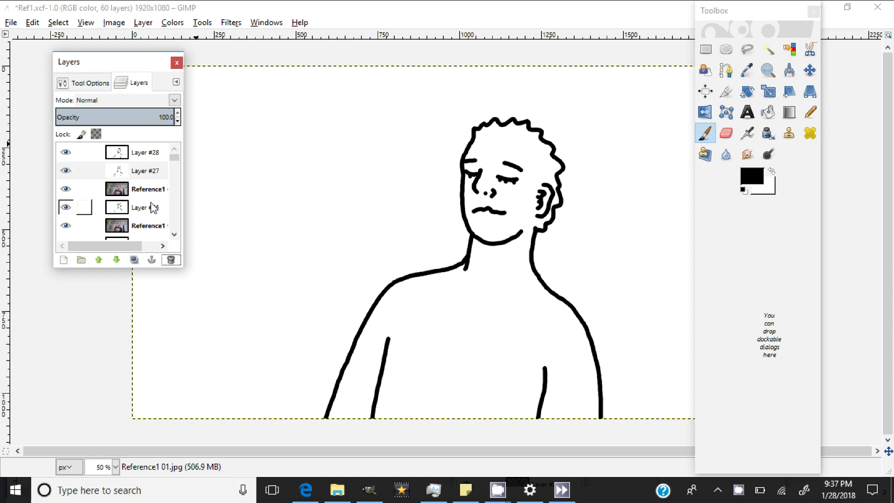
{"action": "left_click", "coordinate": [151, 191]}
{"action": "left_click", "coordinate": [171, 259]}
{"action": "left_click", "coordinate": [153, 189]}
{"action": "left_click", "coordinate": [171, 259]}
{"action": "left_click", "coordinate": [154, 189]}
{"action": "left_click", "coordinate": [171, 260]}
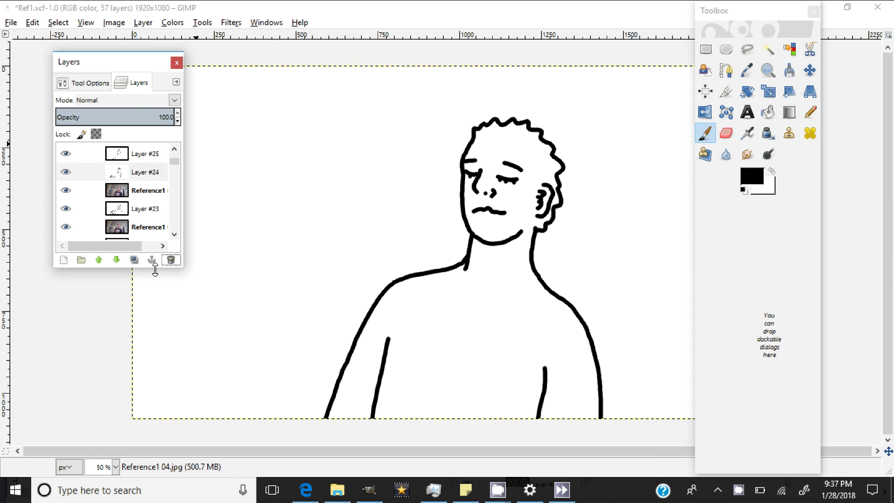
Enlarge the Layers panel and delete the Reference1 05 to 10 photo layers.
{"action": "left_click_drag", "start_coordinate": [143, 350], "coordinate": [134, 412]}
{"action": "left_click", "coordinate": [149, 190]}
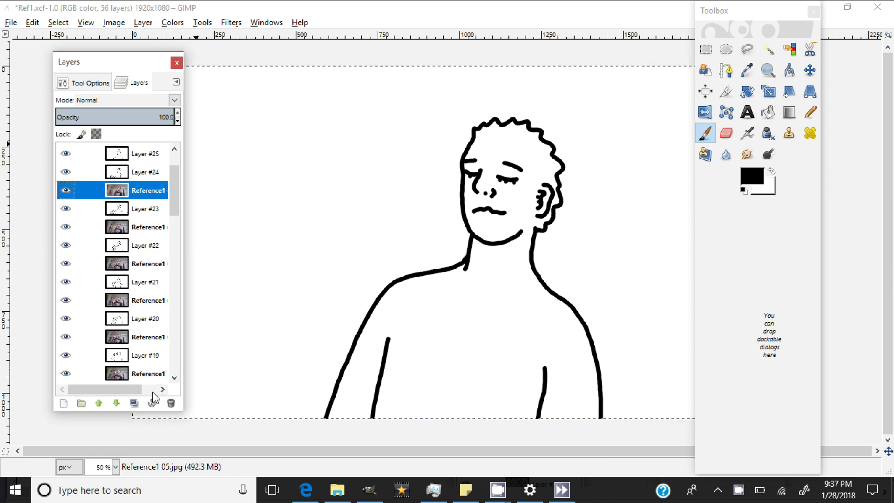
{"action": "left_click", "coordinate": [171, 403]}
{"action": "left_click", "coordinate": [149, 208]}
{"action": "left_click", "coordinate": [171, 403]}
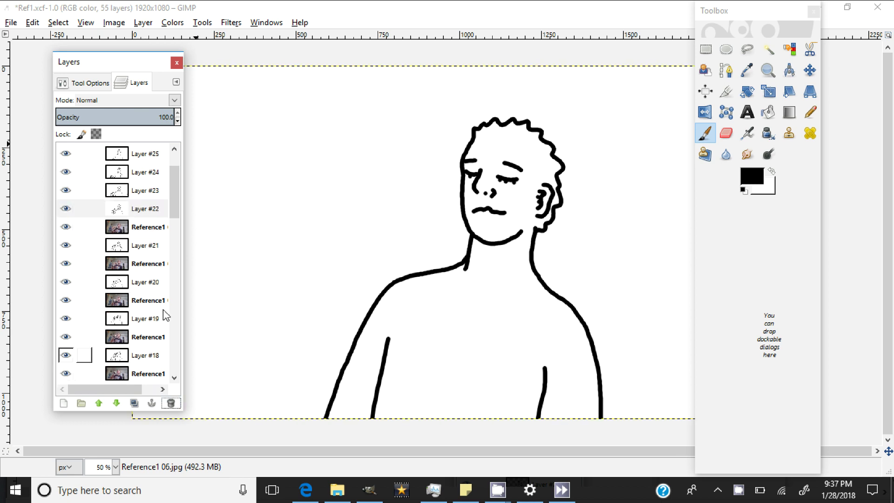
{"action": "left_click", "coordinate": [154, 226]}
{"action": "left_click", "coordinate": [171, 403]}
{"action": "left_click", "coordinate": [156, 246]}
{"action": "left_click", "coordinate": [171, 403]}
{"action": "left_click", "coordinate": [149, 263]}
{"action": "left_click", "coordinate": [171, 403]}
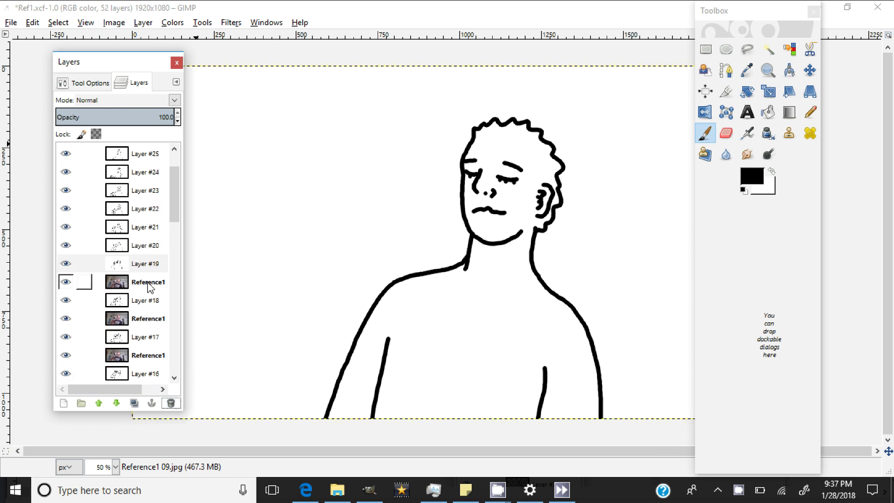
{"action": "left_click", "coordinate": [149, 281]}
{"action": "left_click", "coordinate": [171, 403]}
Delete the remaining Reference1 photo layers further down, including the one below Layer #14.
{"action": "left_click", "coordinate": [149, 300]}
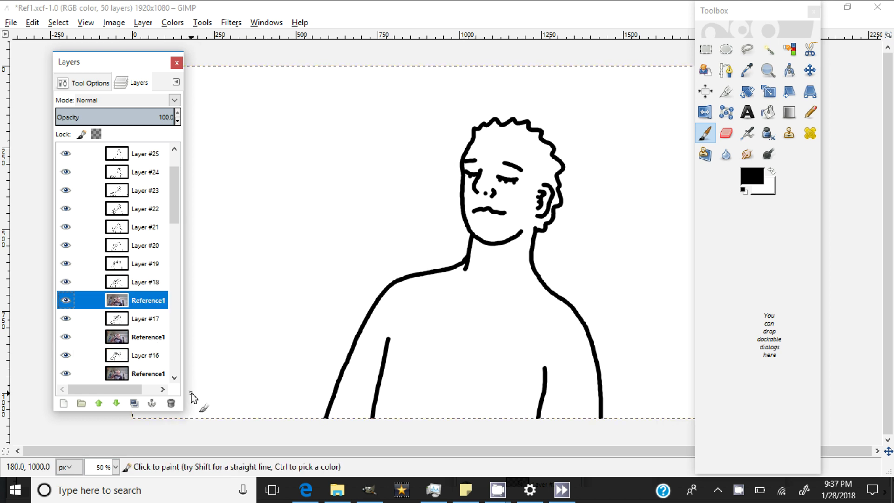
{"action": "left_click", "coordinate": [171, 403]}
{"action": "left_click", "coordinate": [154, 318]}
{"action": "left_click", "coordinate": [171, 403]}
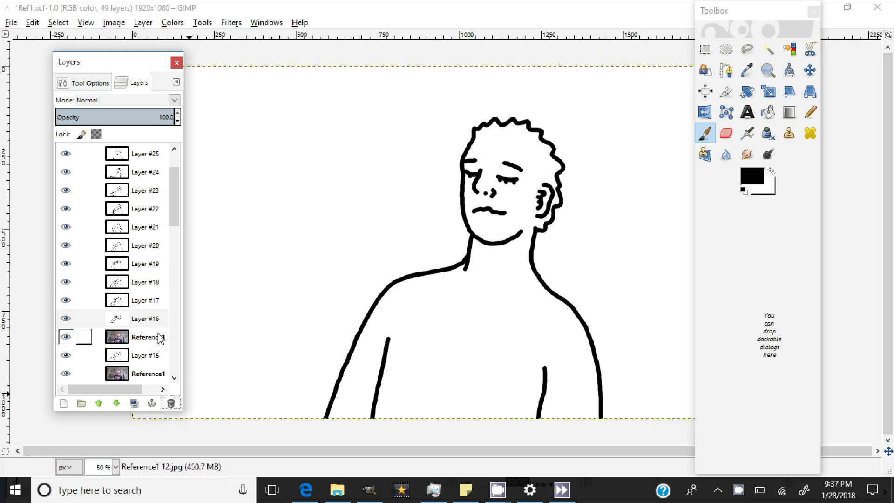
{"action": "left_click", "coordinate": [154, 336]}
{"action": "left_click", "coordinate": [171, 403]}
{"action": "left_click", "coordinate": [153, 355]}
{"action": "left_click", "coordinate": [171, 403]}
{"action": "scroll", "coordinate": [133, 322], "scroll_direction": "down", "scroll_amount": 4}
{"action": "scroll", "coordinate": [135, 298], "scroll_direction": "down", "scroll_amount": 2}
{"action": "left_click", "coordinate": [135, 172]}
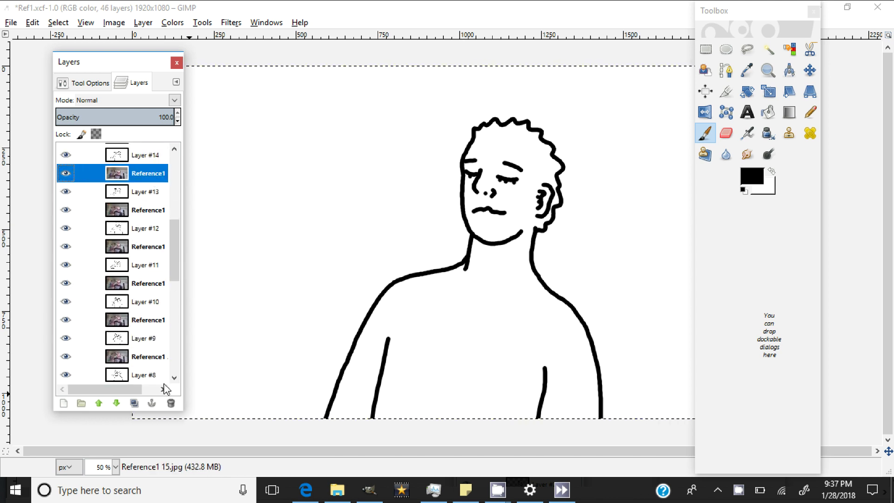
{"action": "left_click", "coordinate": [171, 403]}
{"action": "left_click", "coordinate": [135, 191]}
{"action": "left_click", "coordinate": [171, 402]}
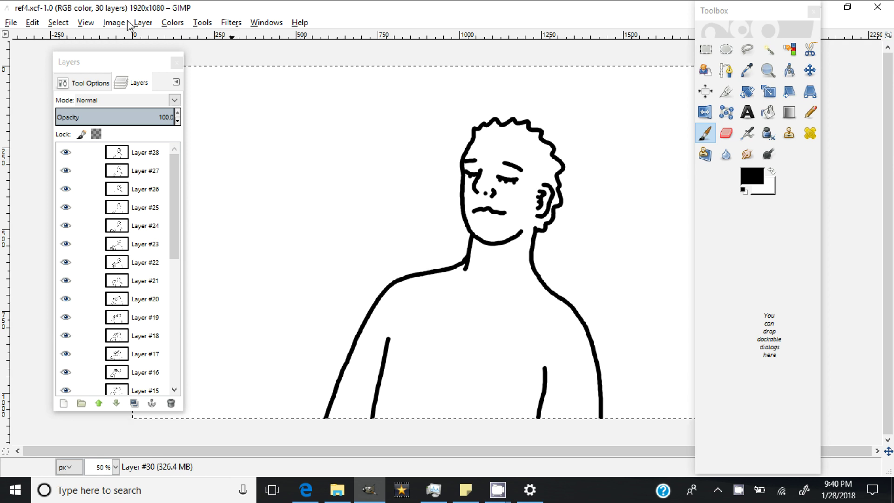
Scale the image to a width of 1000 pixels (1000×563).
{"action": "left_click", "coordinate": [113, 23]}
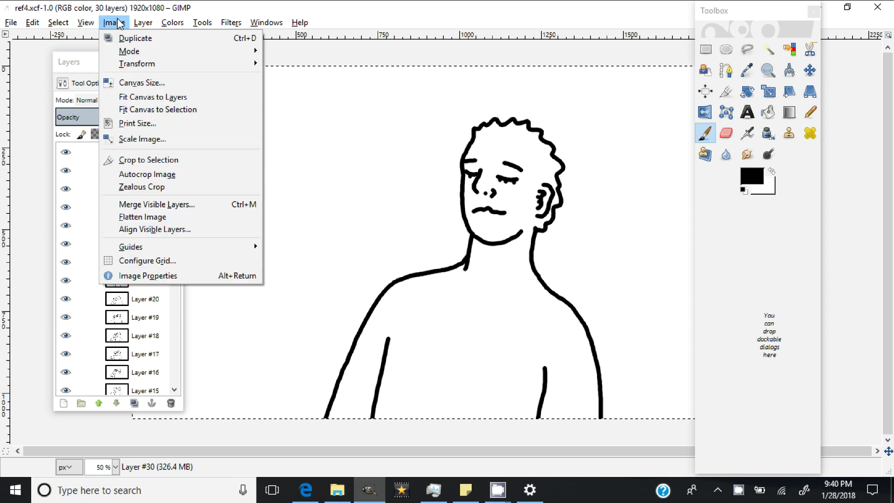
{"action": "left_click", "coordinate": [139, 136]}
{"action": "type", "text": "1000"}
{"action": "left_click", "coordinate": [472, 353]}
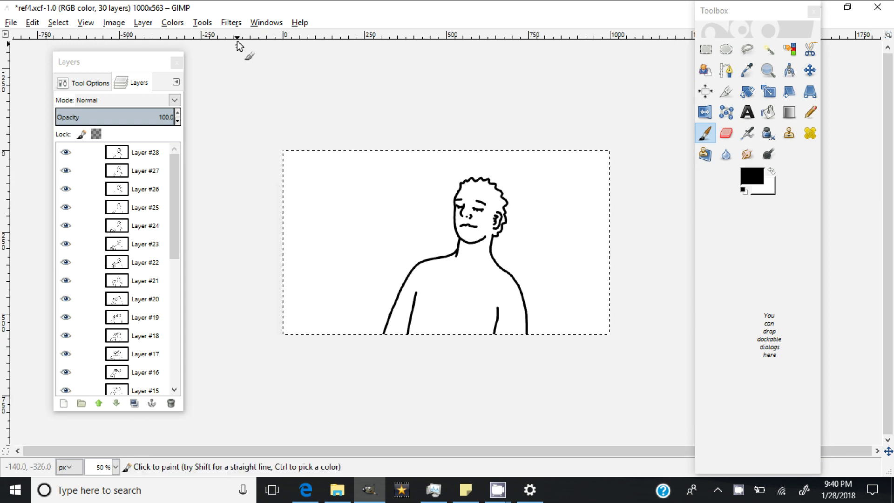
Open the Animation Playback preview from Filters > Animation.
{"action": "left_click", "coordinate": [231, 22]}
{"action": "mouse_move", "coordinate": [317, 248]}
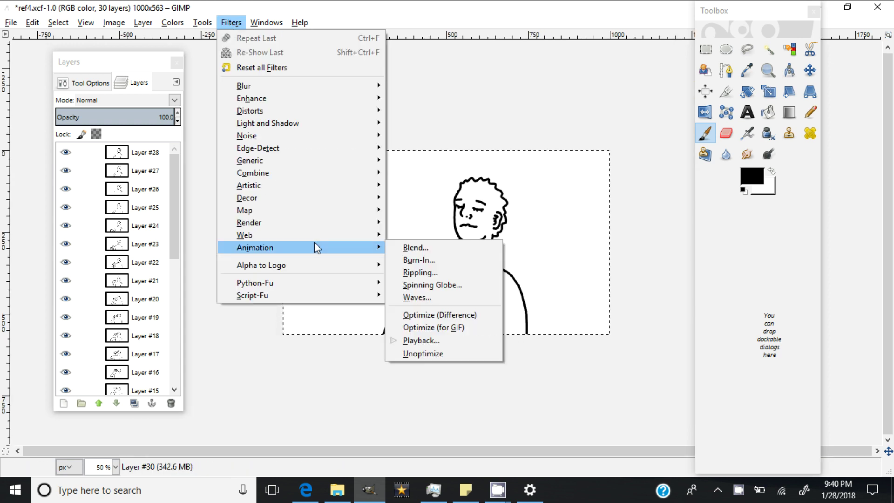
{"action": "left_click", "coordinate": [423, 339]}
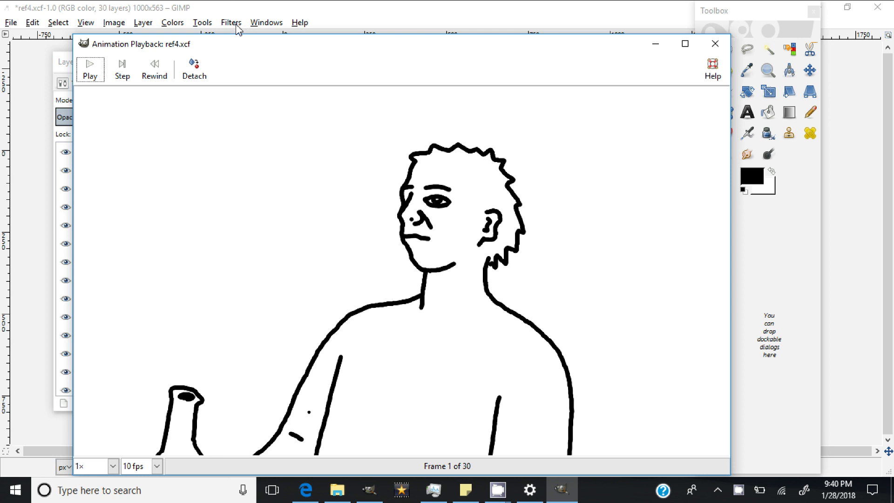
{"action": "left_click", "coordinate": [233, 23]}
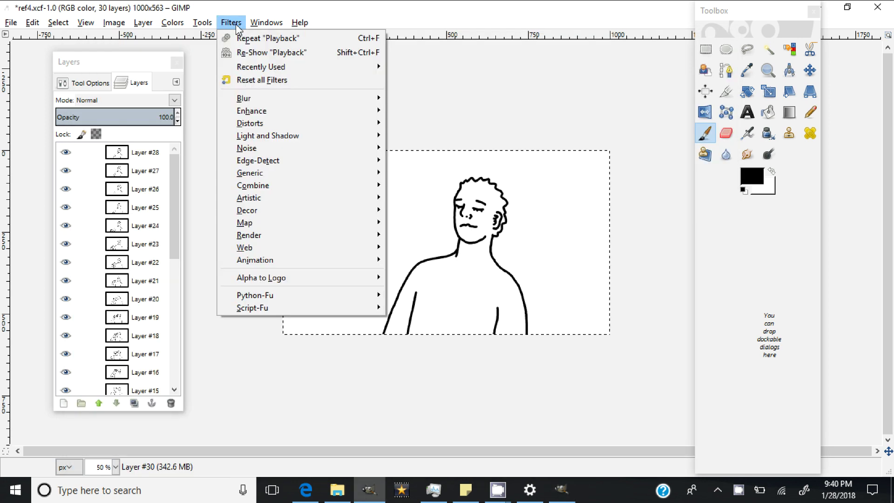
{"action": "mouse_move", "coordinate": [294, 264]}
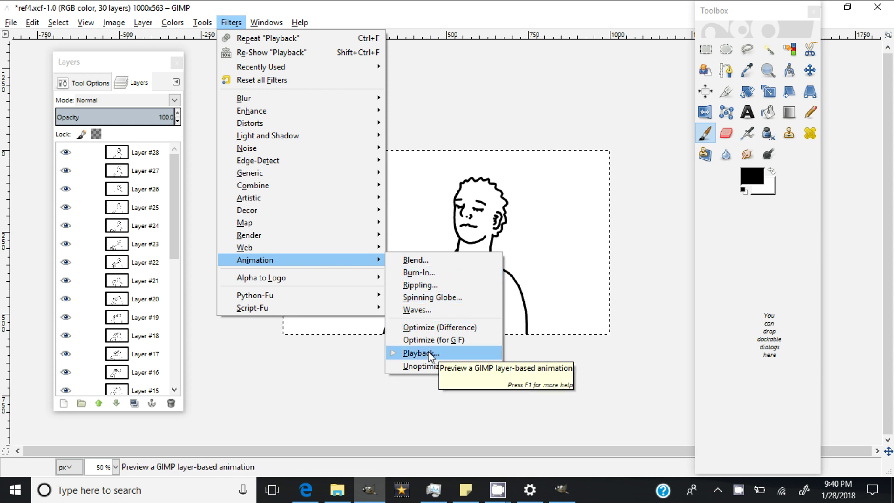
Play the 30-frame animation in the Playback window, then stop it.
{"action": "left_click", "coordinate": [562, 498]}
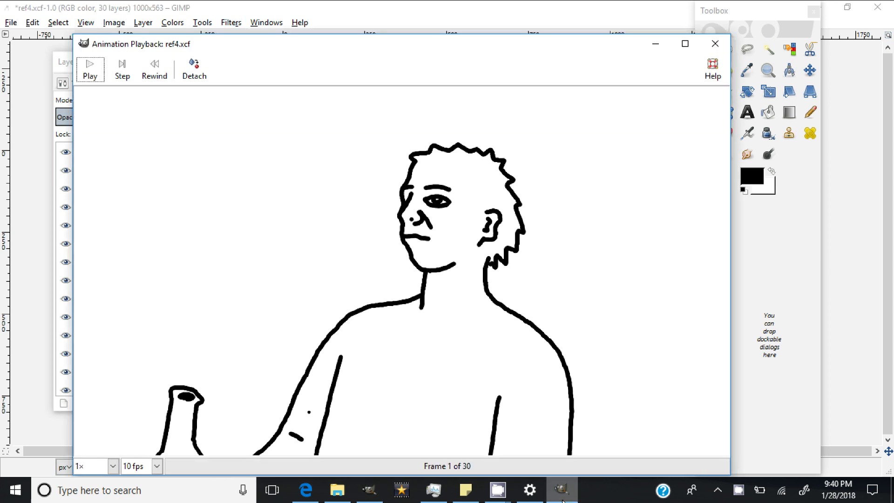
{"action": "left_click", "coordinate": [91, 71]}
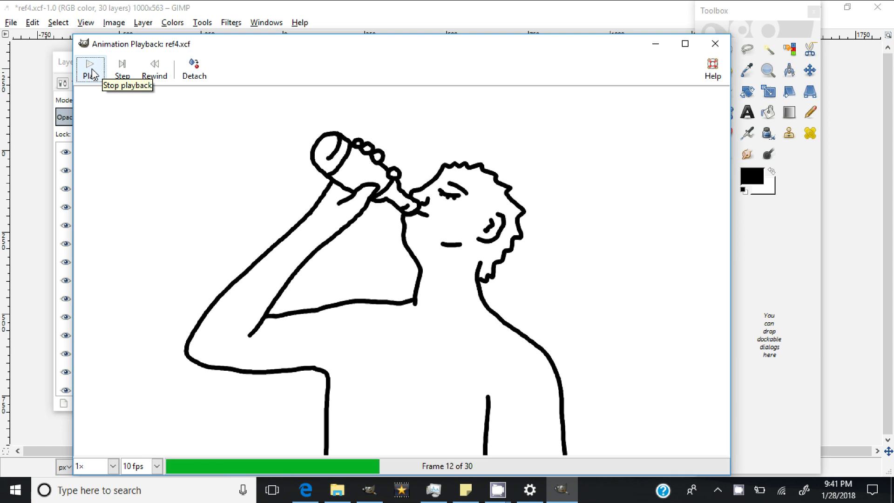
{"action": "left_click", "coordinate": [91, 69]}
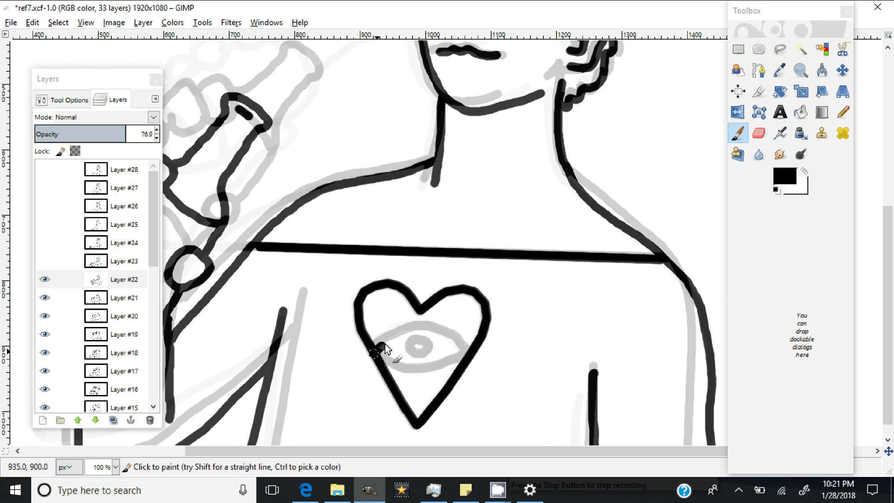
Trace the eye outline inside the heart on Layer #23, redrawing the misdrawn stroke.
{"action": "mouse_move", "coordinate": [385, 345]}
{"action": "left_mouse_down"}
{"action": "mouse_move", "coordinate": [456, 341]}
{"action": "mouse_move", "coordinate": [462, 352]}
{"action": "mouse_move", "coordinate": [437, 368]}
{"action": "mouse_move", "coordinate": [400, 368]}
{"action": "mouse_move", "coordinate": [380, 354]}
{"action": "mouse_move", "coordinate": [419, 350]}
{"action": "left_mouse_up"}
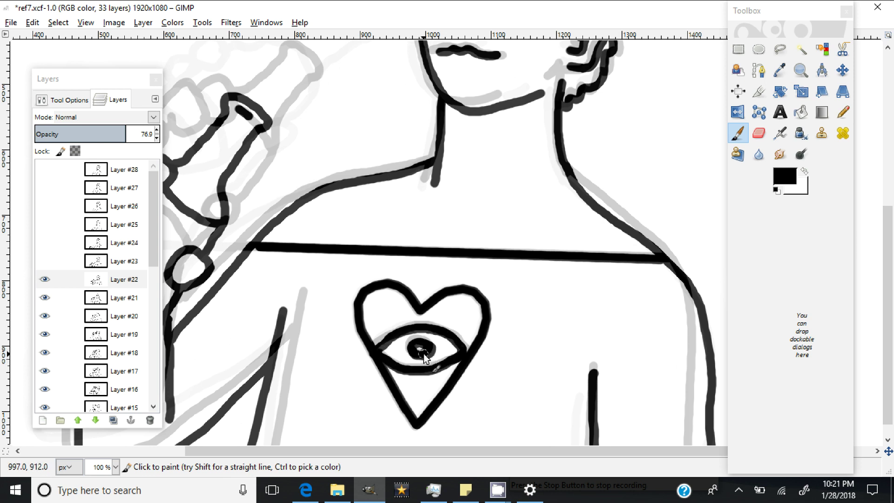
{"action": "left_click", "coordinate": [44, 261]}
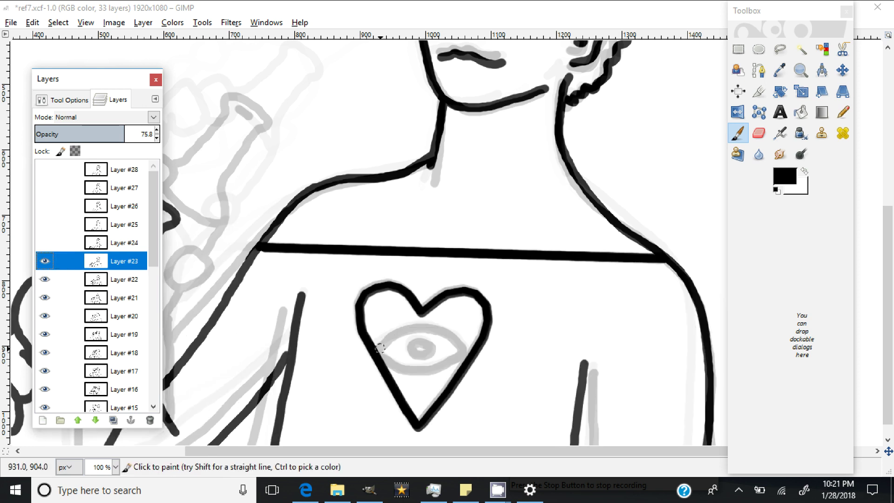
{"action": "key", "text": "Page_Up"}
{"action": "left_click_drag", "start_coordinate": [377, 351], "coordinate": [425, 329]}
{"action": "key", "text": "ctrl+z"}
{"action": "mouse_move", "coordinate": [379, 353]}
{"action": "left_mouse_down"}
{"action": "mouse_move", "coordinate": [404, 336]}
{"action": "mouse_move", "coordinate": [454, 338]}
{"action": "mouse_move", "coordinate": [471, 355]}
{"action": "mouse_move", "coordinate": [411, 369]}
{"action": "mouse_move", "coordinate": [382, 354]}
{"action": "mouse_move", "coordinate": [431, 360]}
{"action": "left_mouse_up"}
Draw the upper eye arc inside the heart on Layers #24 and #25.
{"action": "key", "text": "Page_Up"}
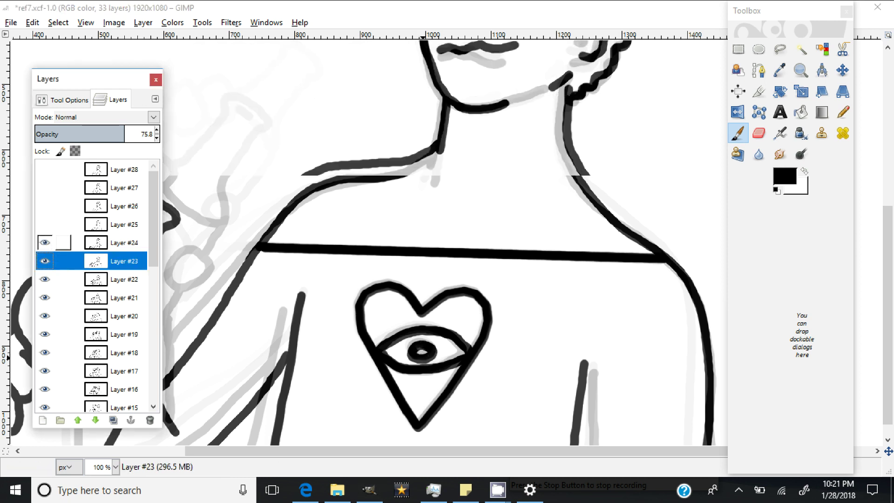
{"action": "mouse_move", "coordinate": [379, 350]}
{"action": "left_mouse_down"}
{"action": "mouse_move", "coordinate": [430, 334]}
{"action": "mouse_move", "coordinate": [460, 355]}
{"action": "mouse_move", "coordinate": [421, 370]}
{"action": "mouse_move", "coordinate": [379, 350]}
{"action": "mouse_move", "coordinate": [427, 355]}
{"action": "mouse_move", "coordinate": [416, 350]}
{"action": "mouse_move", "coordinate": [428, 342]}
{"action": "mouse_move", "coordinate": [423, 362]}
{"action": "left_mouse_up"}
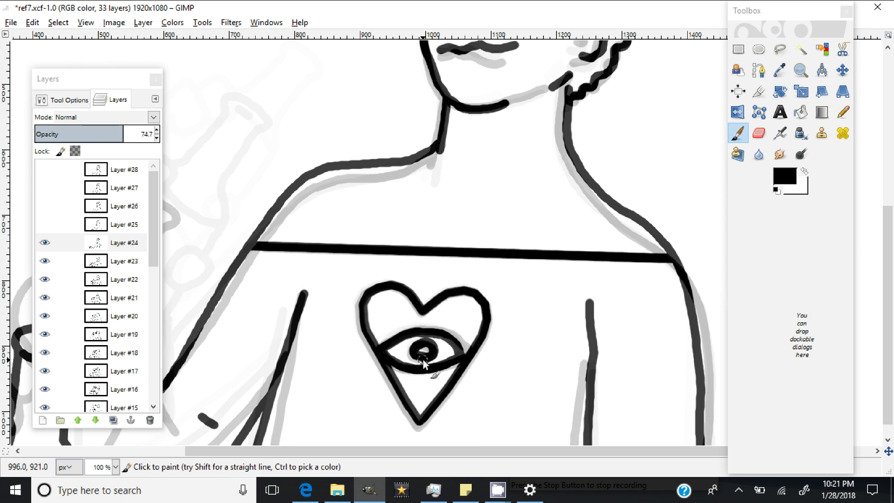
{"action": "left_click", "coordinate": [45, 224]}
{"action": "left_click", "coordinate": [121, 224]}
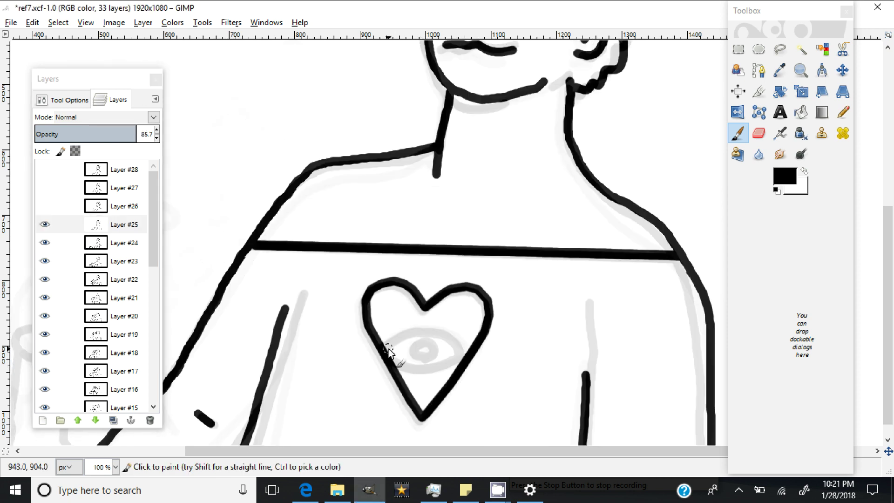
{"action": "left_click_drag", "start_coordinate": [388, 352], "coordinate": [434, 326]}
{"action": "key", "text": "ctrl+z"}
{"action": "mouse_move", "coordinate": [382, 349]}
{"action": "left_mouse_down"}
{"action": "mouse_move", "coordinate": [447, 331]}
{"action": "mouse_move", "coordinate": [467, 352]}
{"action": "mouse_move", "coordinate": [435, 363]}
{"action": "mouse_move", "coordinate": [385, 346]}
{"action": "mouse_move", "coordinate": [431, 356]}
{"action": "left_mouse_up"}
{"action": "key", "text": "ctrl+z"}
Trace the eye's upper lid on Layers #26 and #27, then bring up Layer #28.
{"action": "left_click", "coordinate": [44, 206]}
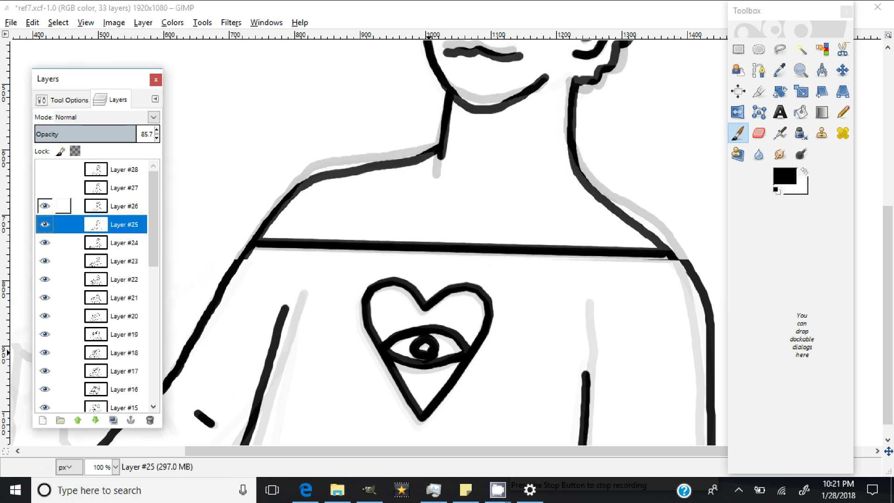
{"action": "left_click", "coordinate": [124, 205]}
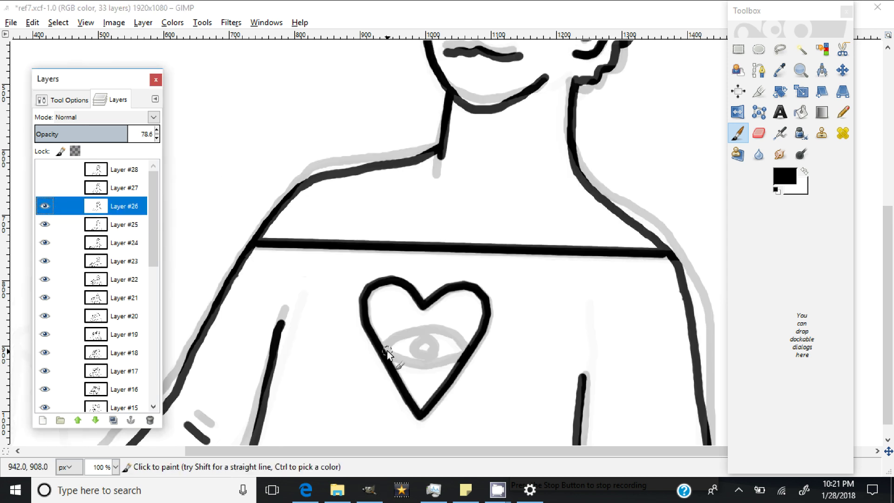
{"action": "mouse_move", "coordinate": [381, 346]}
{"action": "left_mouse_down"}
{"action": "mouse_move", "coordinate": [402, 332]}
{"action": "mouse_move", "coordinate": [452, 330]}
{"action": "left_mouse_up"}
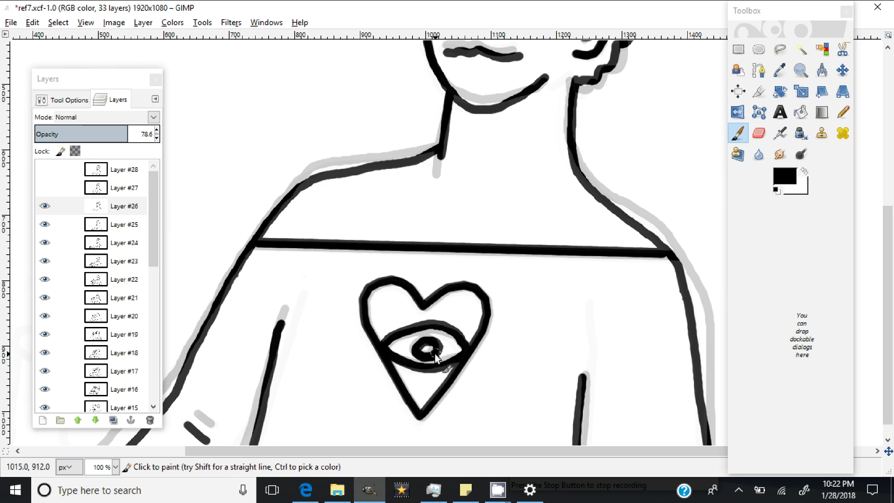
{"action": "left_click", "coordinate": [44, 187]}
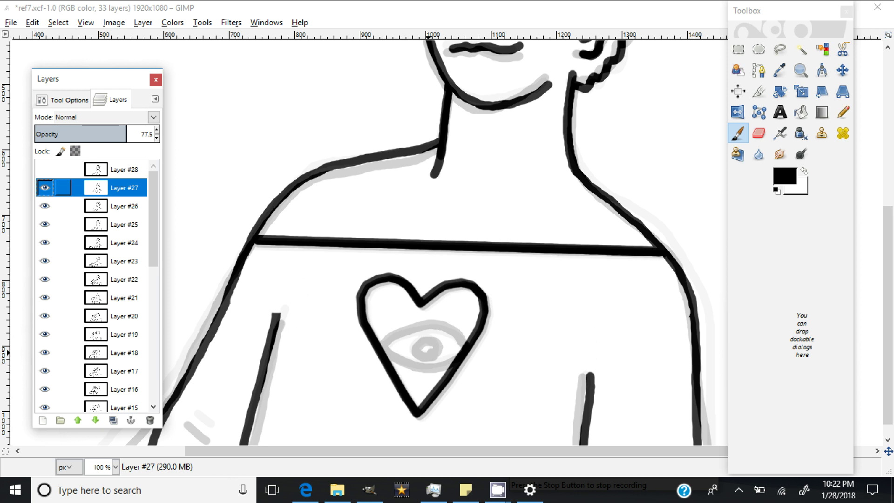
{"action": "mouse_move", "coordinate": [379, 343]}
{"action": "left_mouse_down"}
{"action": "mouse_move", "coordinate": [443, 327]}
{"action": "mouse_move", "coordinate": [461, 350]}
{"action": "mouse_move", "coordinate": [425, 365]}
{"action": "mouse_move", "coordinate": [382, 345]}
{"action": "mouse_move", "coordinate": [411, 347]}
{"action": "mouse_move", "coordinate": [421, 336]}
{"action": "mouse_move", "coordinate": [425, 354]}
{"action": "left_mouse_up"}
{"action": "left_click", "coordinate": [44, 169]}
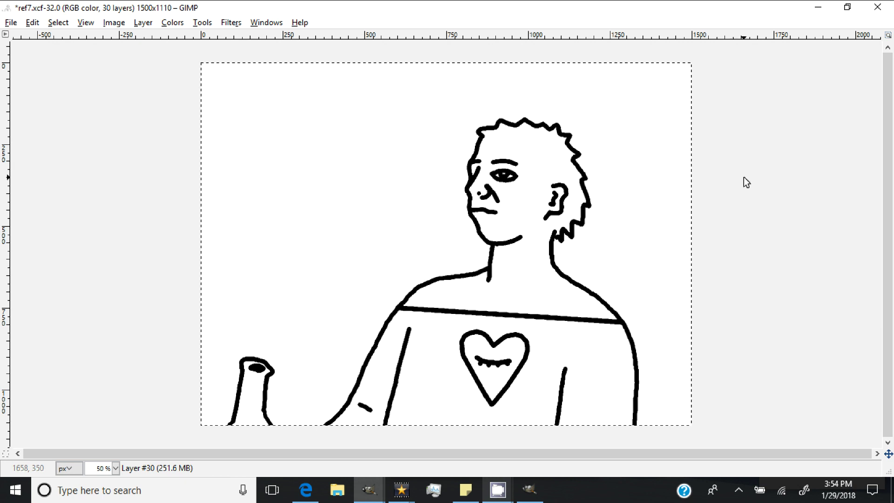
Apply a Threshold to Layer #30 to make its line art pure black and white.
{"action": "key", "text": "ctrl+shift+f"}
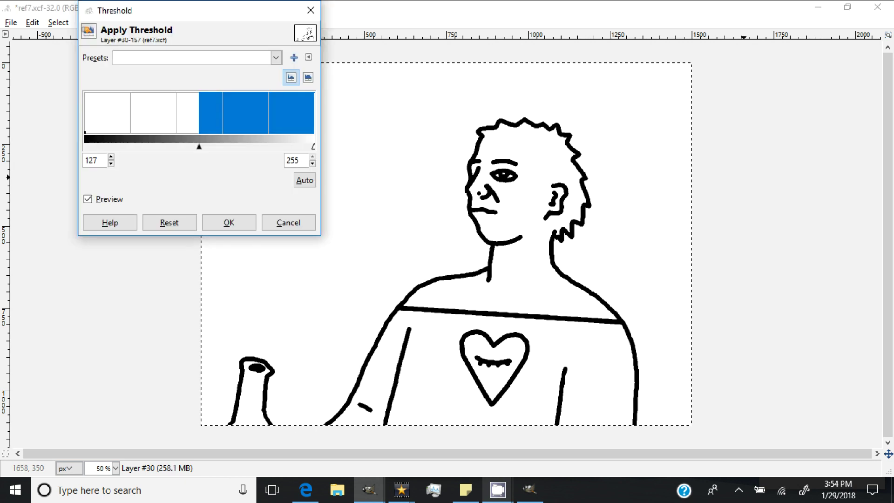
{"action": "left_click", "coordinate": [306, 225]}
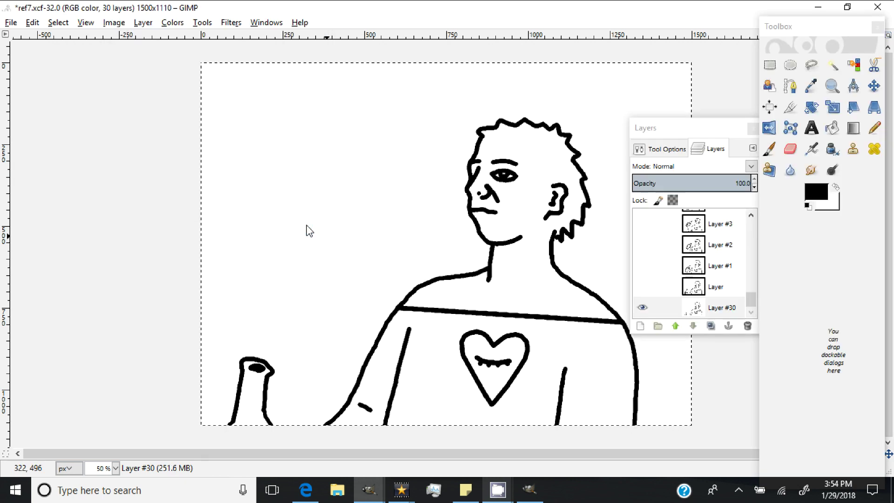
{"action": "left_click", "coordinate": [698, 309]}
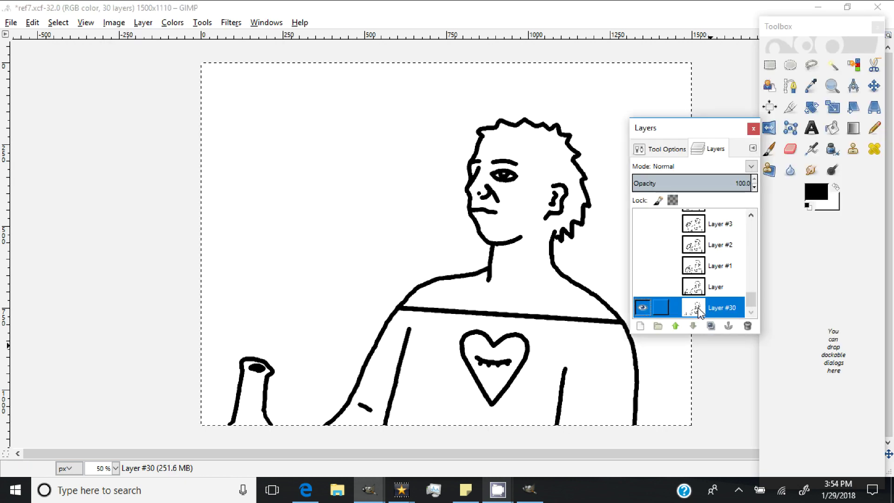
{"action": "left_click", "coordinate": [172, 23]}
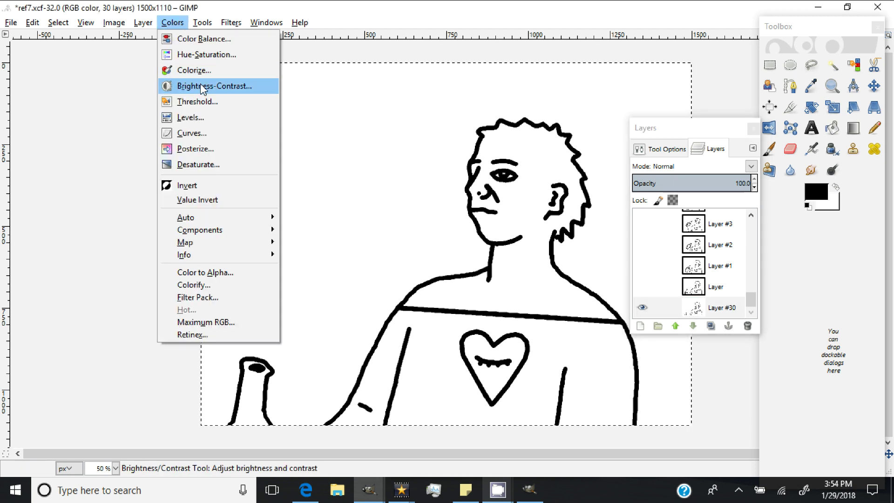
{"action": "left_click", "coordinate": [205, 103]}
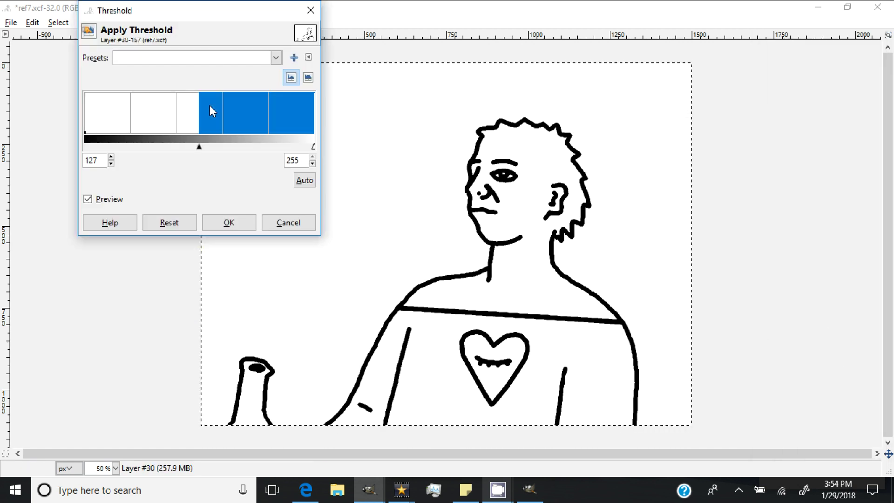
{"action": "left_click", "coordinate": [242, 222]}
Show the hand-and-bottle layer, set its opacity to 100 and apply Threshold to it.
{"action": "left_click", "coordinate": [642, 286]}
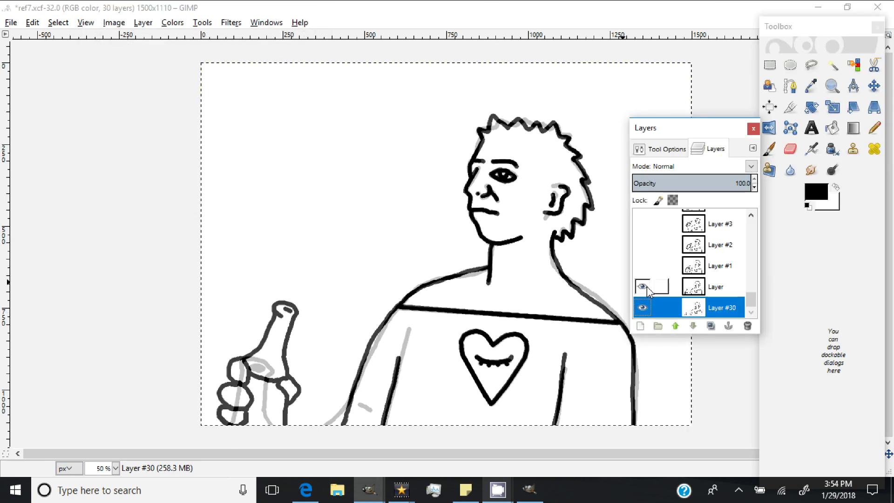
{"action": "left_click", "coordinate": [716, 286]}
{"action": "left_click", "coordinate": [721, 183]}
{"action": "left_click", "coordinate": [752, 183]}
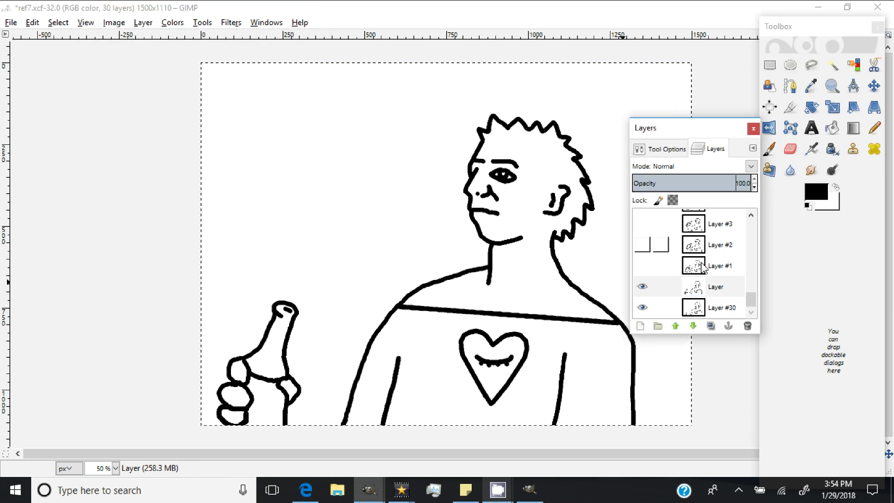
{"action": "left_click", "coordinate": [666, 287]}
{"action": "left_click", "coordinate": [172, 22]}
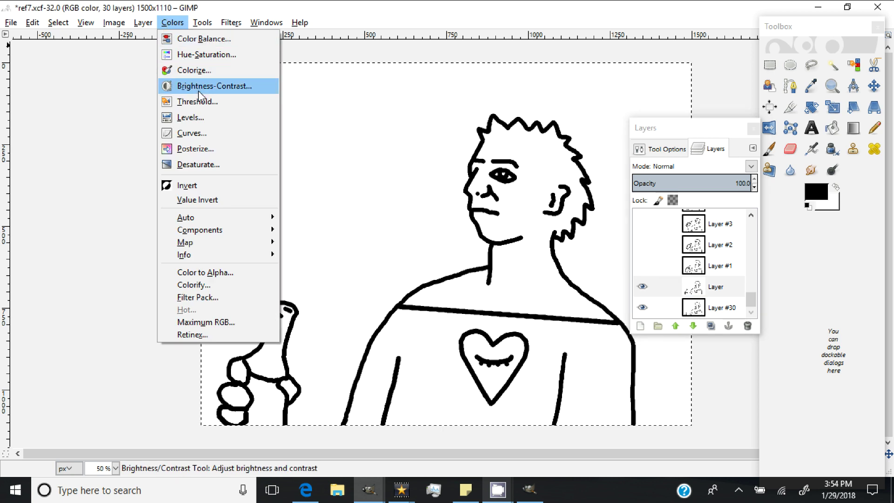
{"action": "left_click", "coordinate": [232, 104]}
{"action": "left_click", "coordinate": [228, 224]}
Zoom in on the line art and switch to the Paintbrush.
{"action": "key", "text": "2"}
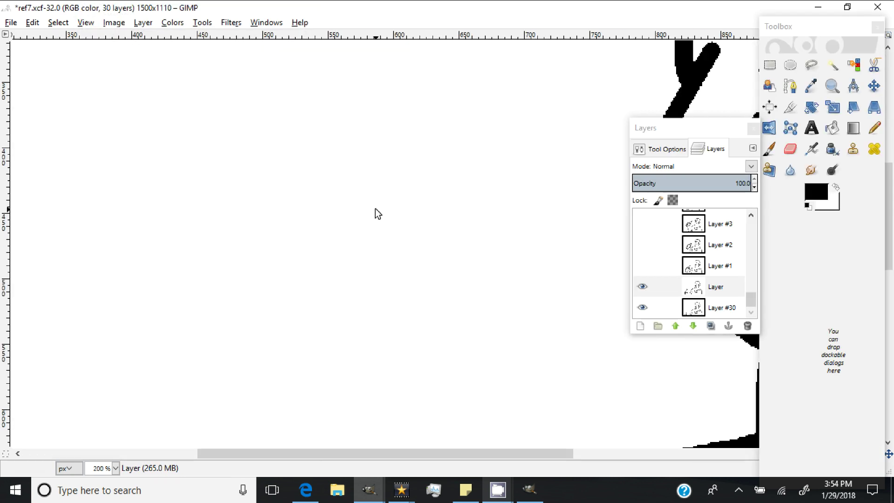
{"action": "left_click_drag", "start_coordinate": [489, 464], "coordinate": [568, 448]}
{"action": "scroll", "coordinate": [545, 323], "scroll_direction": "down", "scroll_amount": 3}
{"action": "scroll", "coordinate": [531, 407], "scroll_direction": "up", "scroll_amount": 3}
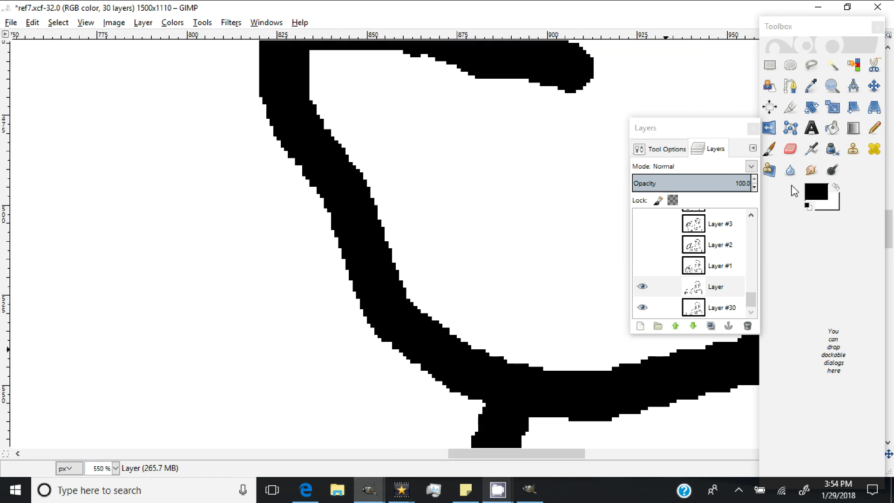
{"action": "left_click", "coordinate": [767, 150]}
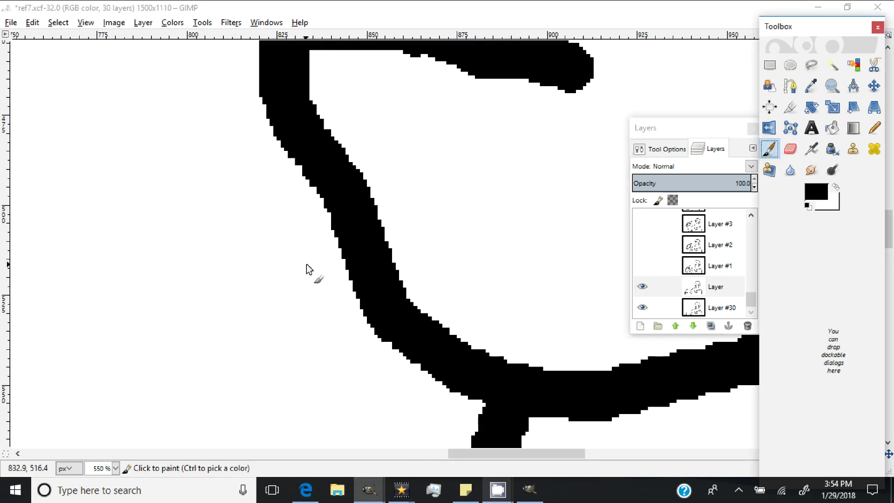
Pick a hard brush and paint a thick black diagonal stroke beside the neck outline.
{"action": "double_click", "coordinate": [770, 152]}
{"action": "left_click", "coordinate": [642, 217]}
{"action": "left_click", "coordinate": [676, 263]}
{"action": "mouse_move", "coordinate": [134, 219]}
{"action": "left_mouse_down"}
{"action": "mouse_move", "coordinate": [147, 254]}
{"action": "mouse_move", "coordinate": [201, 324]}
{"action": "mouse_move", "coordinate": [300, 409]}
{"action": "left_mouse_up"}
{"action": "scroll", "coordinate": [223, 235], "scroll_direction": "up", "scroll_amount": 3}
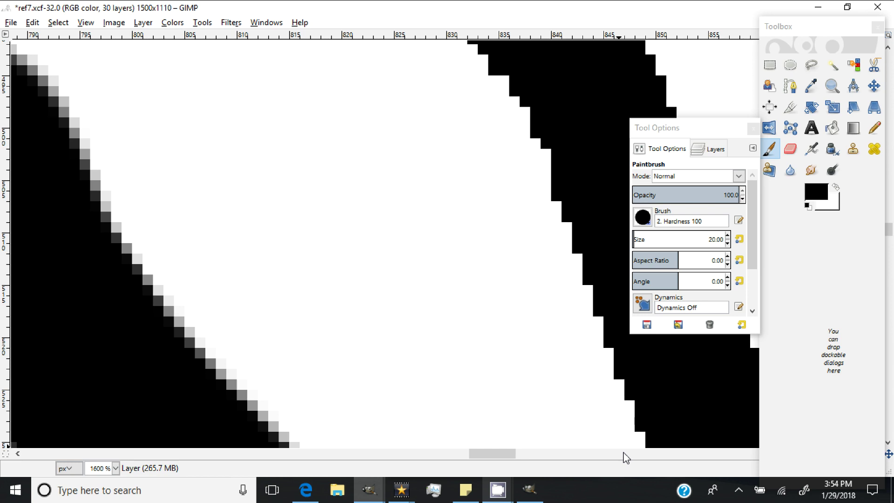
{"action": "scroll", "coordinate": [479, 219], "scroll_direction": "down", "scroll_amount": 2}
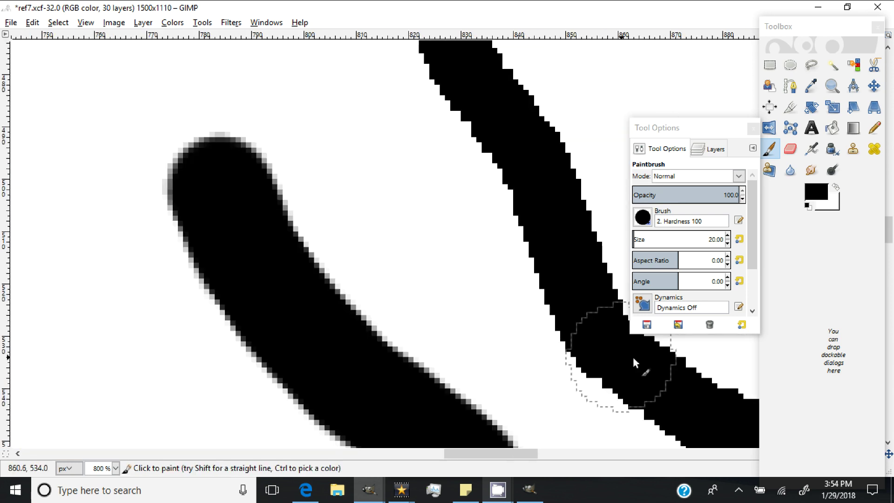
Try Colors > Threshold on the stroke, then undo the threshold.
{"action": "left_click", "coordinate": [172, 22]}
{"action": "left_click", "coordinate": [215, 96]}
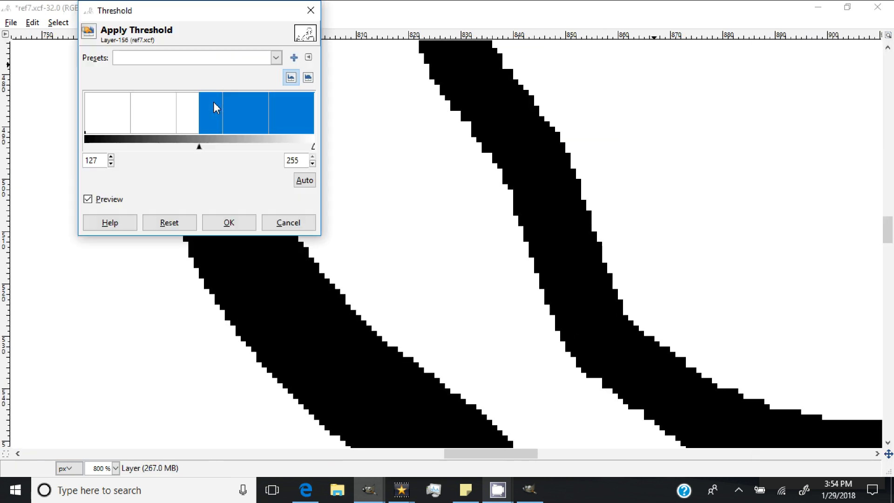
{"action": "left_click", "coordinate": [228, 222]}
{"action": "key", "text": "Tab"}
{"action": "scroll", "coordinate": [223, 216], "scroll_direction": "down", "scroll_amount": 2}
{"action": "scroll", "coordinate": [223, 217], "scroll_direction": "up", "scroll_amount": 2}
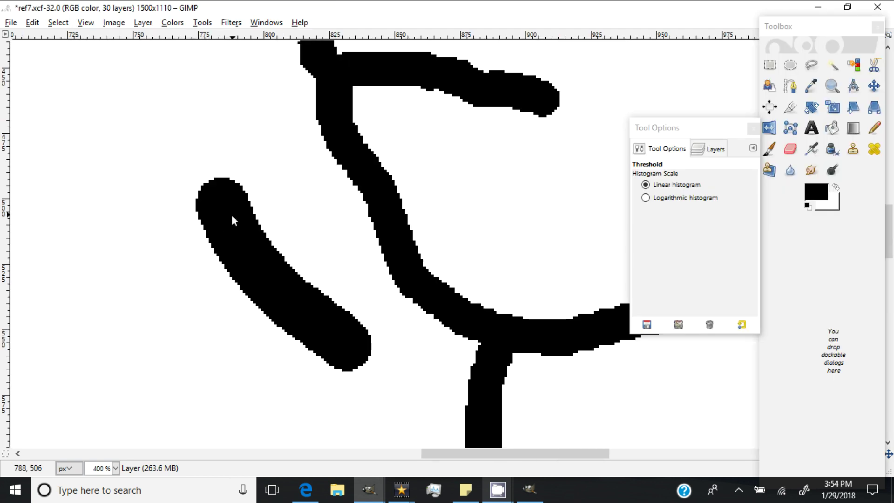
{"action": "key", "text": "ctrl+z"}
Set the foreground to pure red, test-fill the white area, then undo the fill.
{"action": "left_click", "coordinate": [818, 192]}
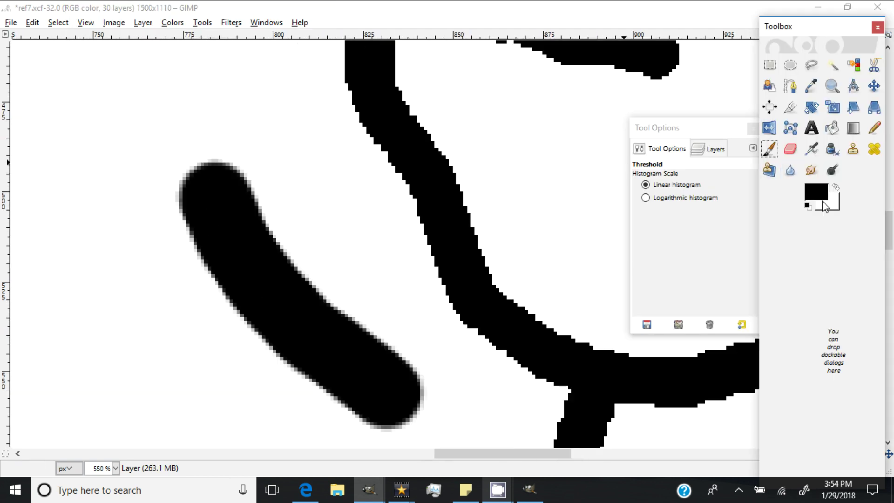
{"action": "left_click", "coordinate": [825, 294]}
{"action": "left_click", "coordinate": [833, 127]}
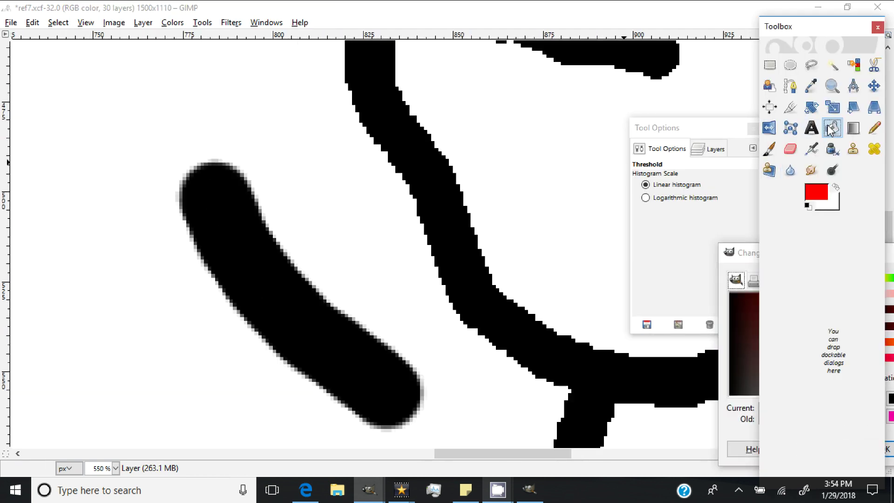
{"action": "left_click", "coordinate": [396, 226]}
{"action": "scroll", "coordinate": [376, 238], "scroll_direction": "up", "scroll_amount": 2}
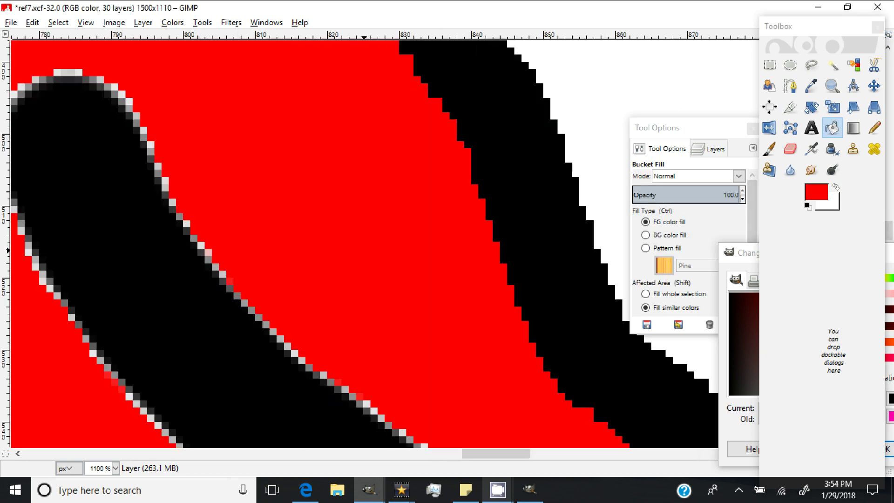
{"action": "key", "text": "ctrl+z"}
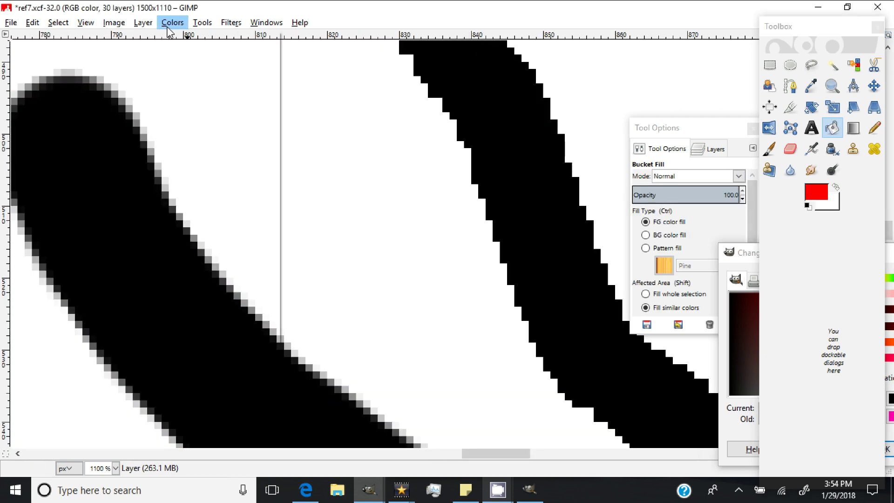
Harden the black stroke edges with Colors > Threshold.
{"action": "left_click", "coordinate": [172, 22]}
{"action": "left_click", "coordinate": [205, 114]}
{"action": "left_click", "coordinate": [229, 222]}
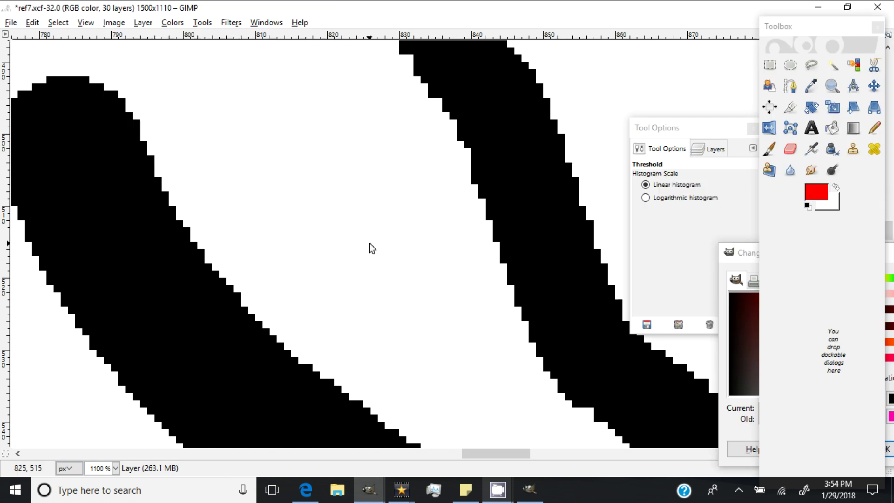
Flood the white area around the strokes with red and save ref7.xcf.
{"action": "left_click", "coordinate": [832, 128]}
{"action": "left_click", "coordinate": [465, 280]}
{"action": "scroll", "coordinate": [504, 239], "scroll_direction": "down", "scroll_amount": 2}
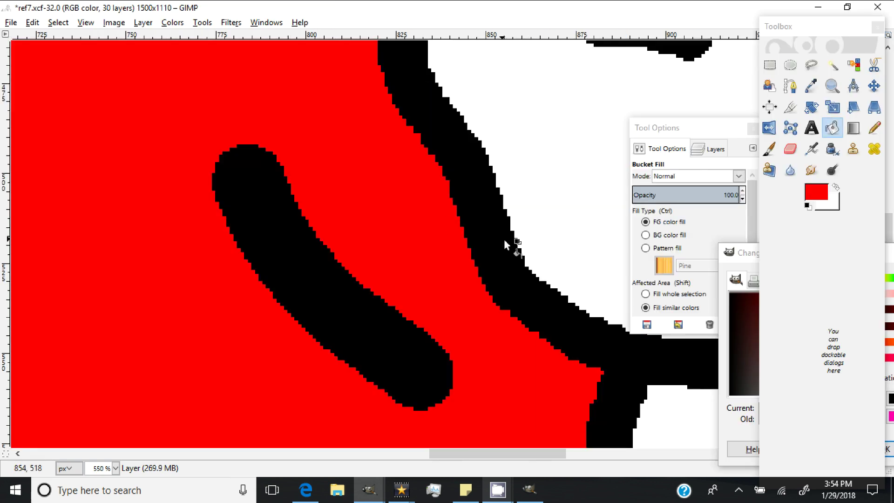
{"action": "left_click", "coordinate": [11, 23]}
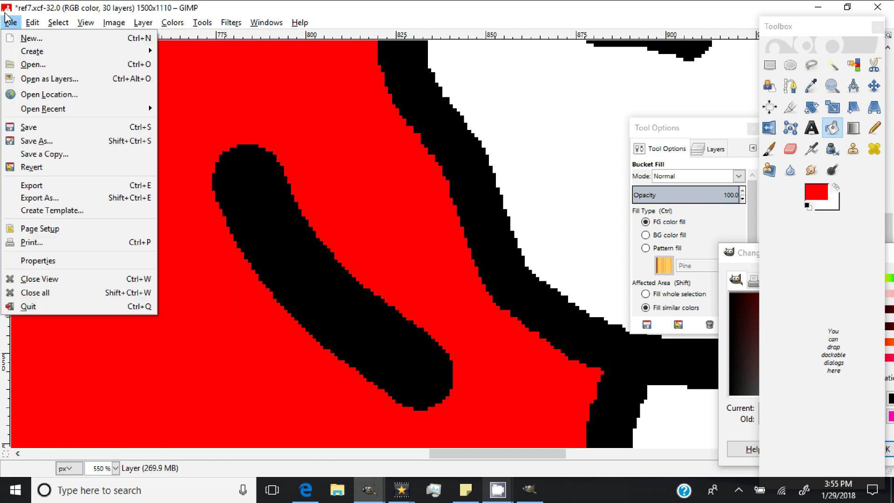
{"action": "left_click", "coordinate": [17, 127]}
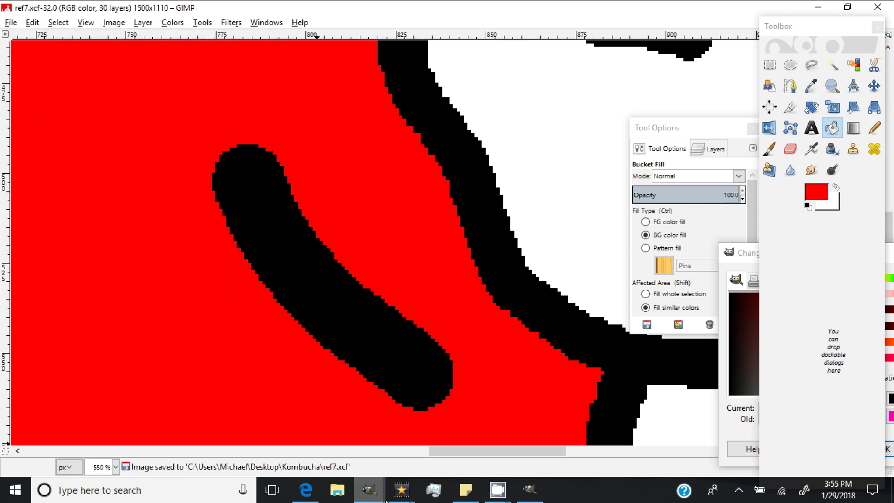
Undo the red test fill and stop the Animation Playback preview.
{"action": "key", "text": "ctrl+z"}
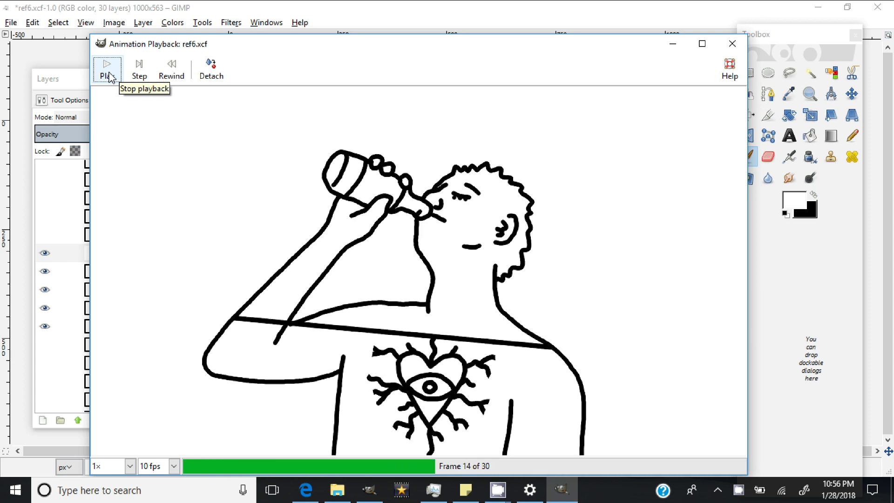
{"action": "left_click", "coordinate": [161, 79]}
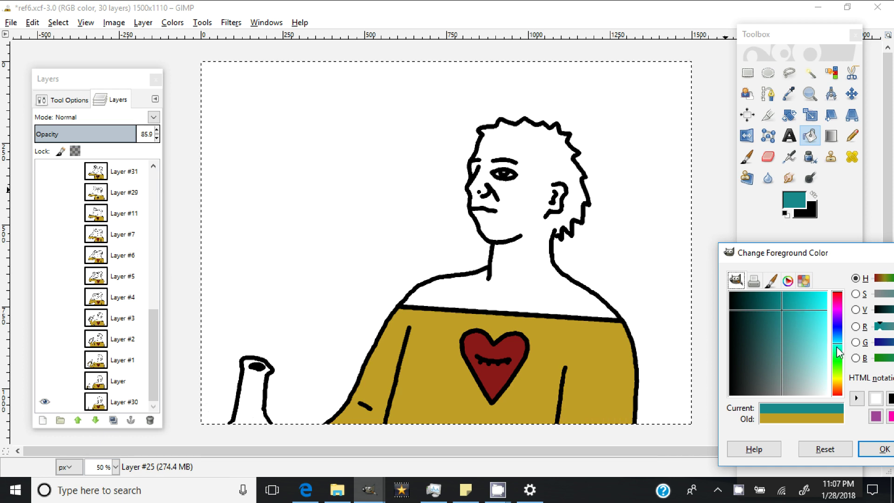
Set the foreground to bright cyan and fill Layer #30's face and neck.
{"action": "left_click_drag", "start_coordinate": [806, 304], "coordinate": [856, 259]}
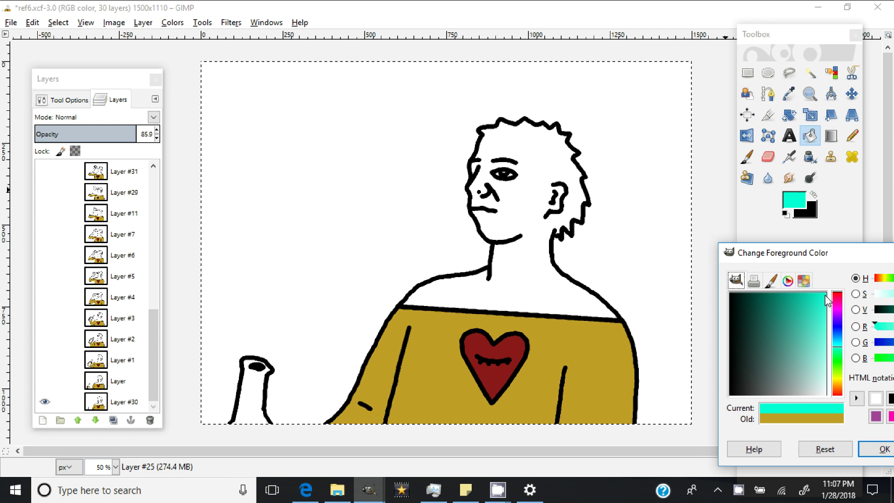
{"action": "key", "text": "Return"}
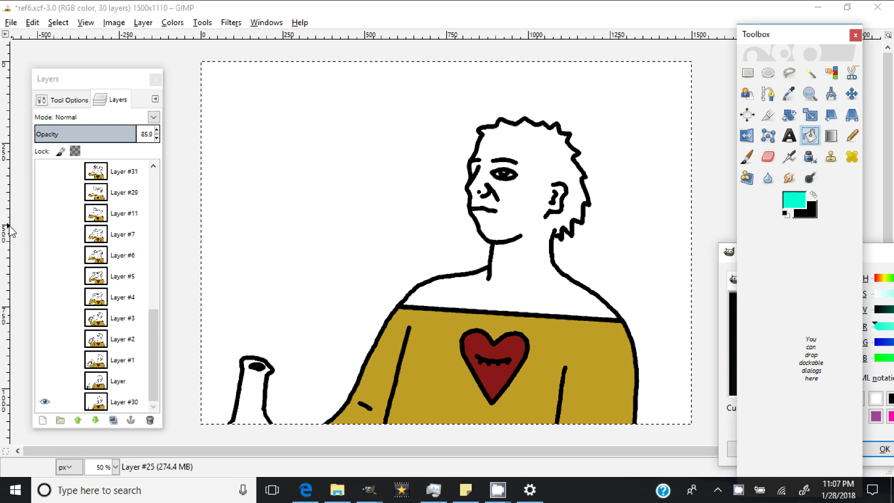
{"action": "left_click", "coordinate": [131, 408]}
{"action": "left_click", "coordinate": [460, 289]}
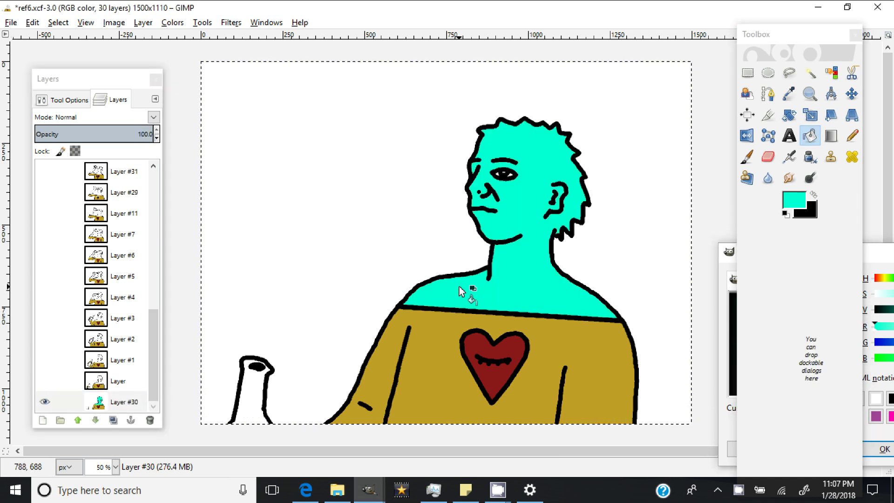
Show the frame named Layer and bucket-fill its face and neck cyan, undoing the last fill.
{"action": "left_click", "coordinate": [45, 383]}
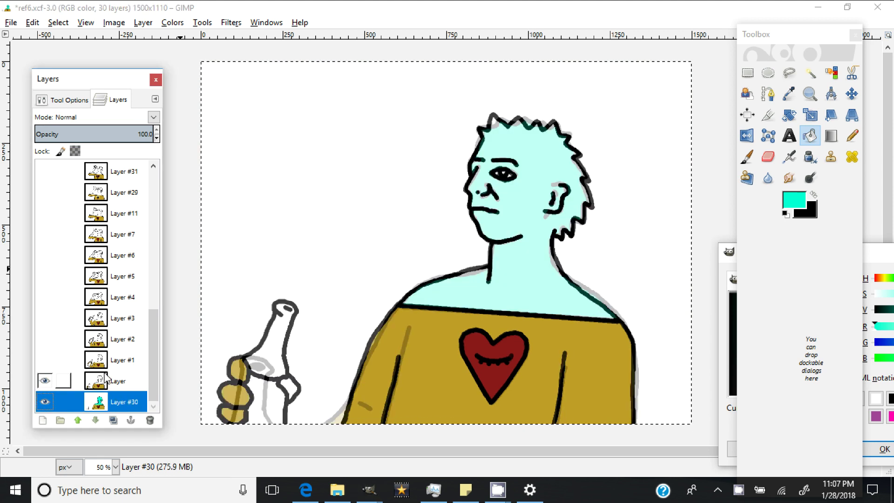
{"action": "left_click", "coordinate": [117, 381]}
{"action": "left_click", "coordinate": [818, 137]}
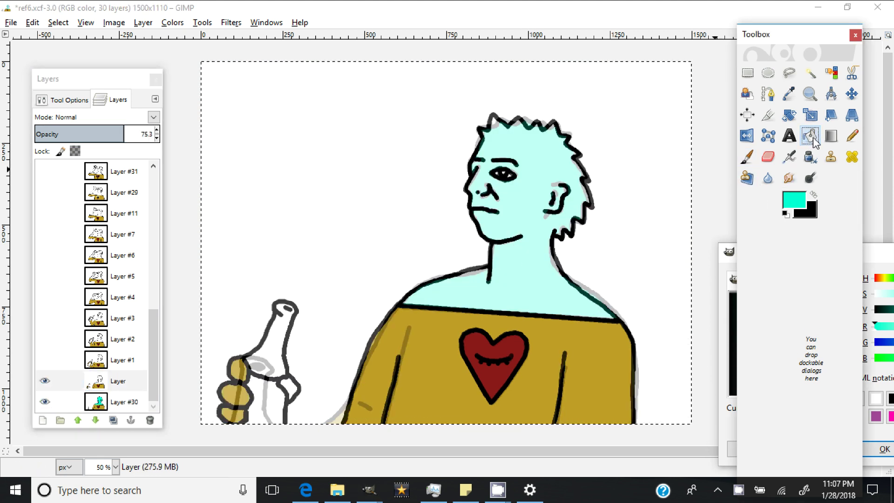
{"action": "left_click", "coordinate": [127, 386]}
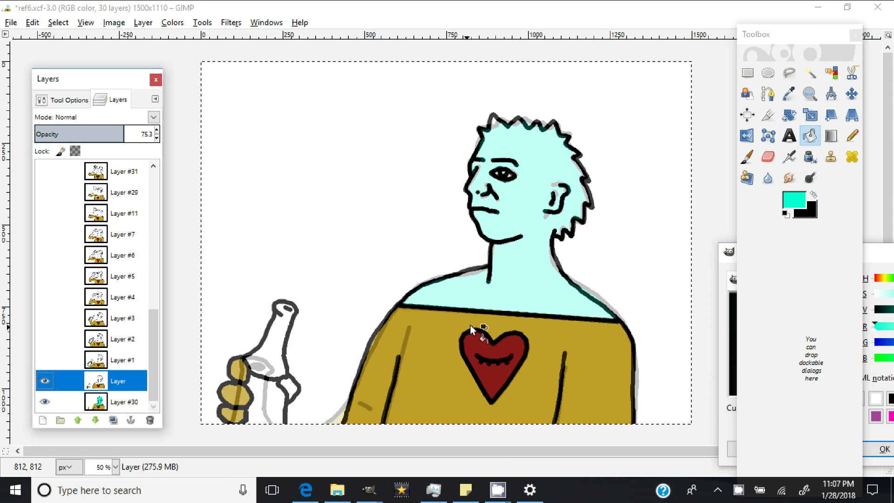
{"action": "left_click", "coordinate": [504, 292]}
{"action": "key", "text": "ctrl+z"}
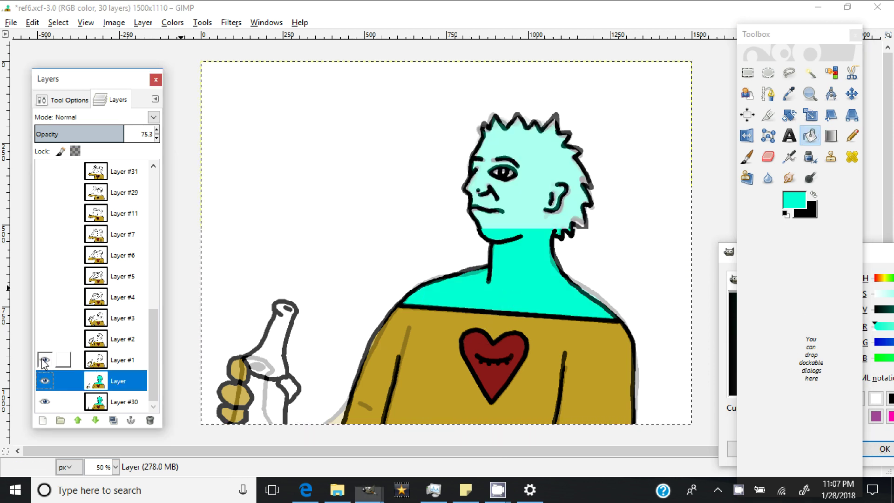
On Layer #1, fill the face, neck and two bottle-hand fingertips cyan.
{"action": "left_click", "coordinate": [44, 359]}
{"action": "left_click", "coordinate": [122, 360]}
{"action": "left_click", "coordinate": [522, 270]}
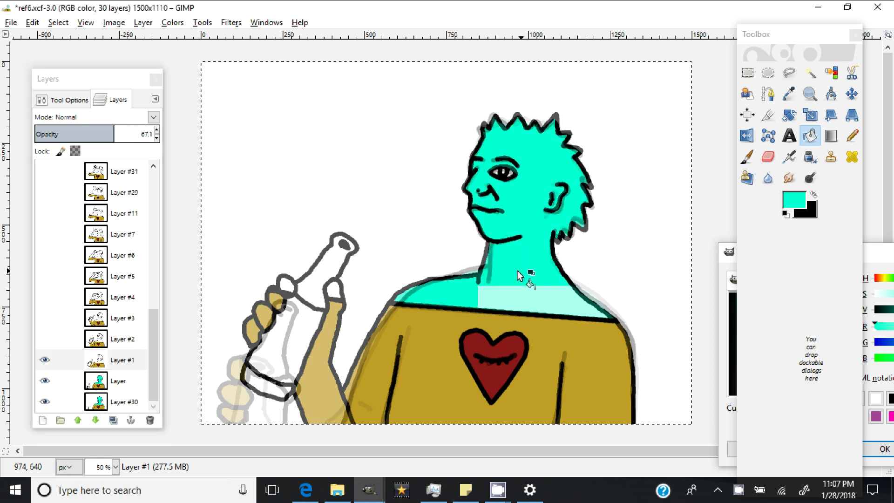
{"action": "left_click", "coordinate": [335, 290]}
{"action": "left_click", "coordinate": [288, 285]}
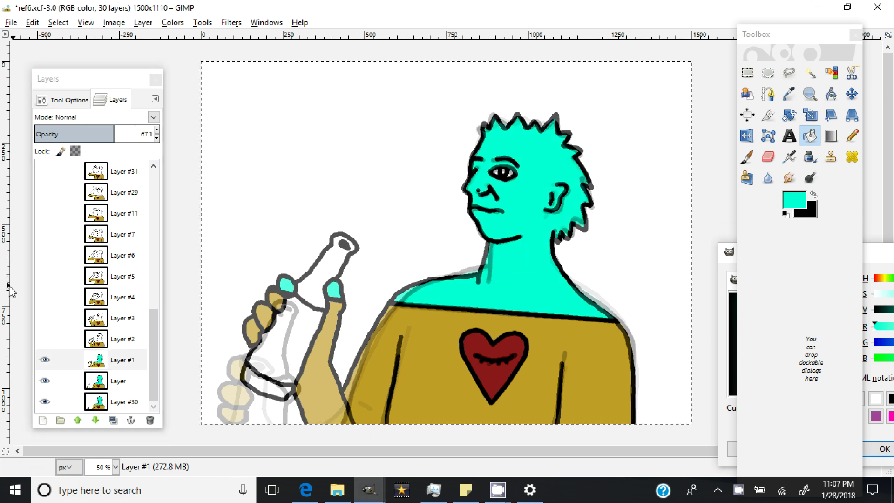
On Layer #2, fill four fingertips and the face, neck and chest cyan.
{"action": "left_click", "coordinate": [45, 338]}
{"action": "left_click", "coordinate": [122, 339]}
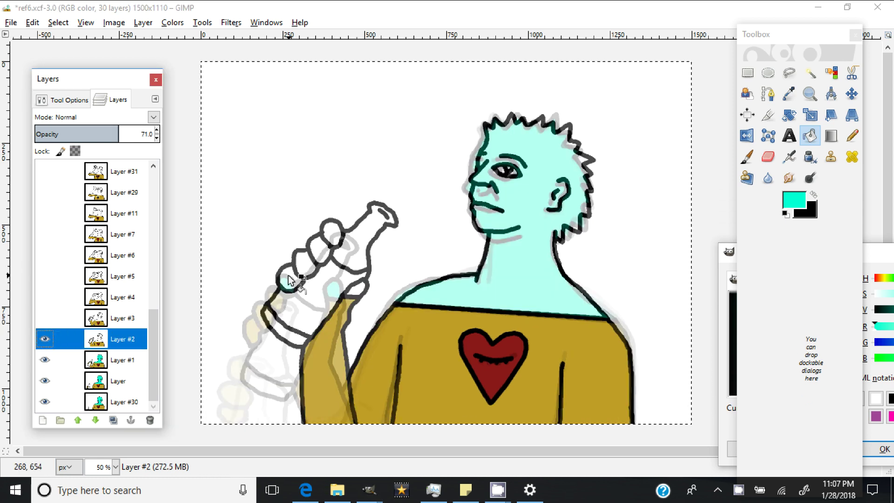
{"action": "left_click", "coordinate": [288, 280]}
{"action": "left_click", "coordinate": [305, 262]}
{"action": "left_click", "coordinate": [319, 249]}
{"action": "left_click", "coordinate": [333, 232]}
{"action": "left_click", "coordinate": [508, 285]}
On Layer #3, fill the thumb, wrist, two finger segments and face cyan.
{"action": "left_click", "coordinate": [45, 317], "text": "shift"}
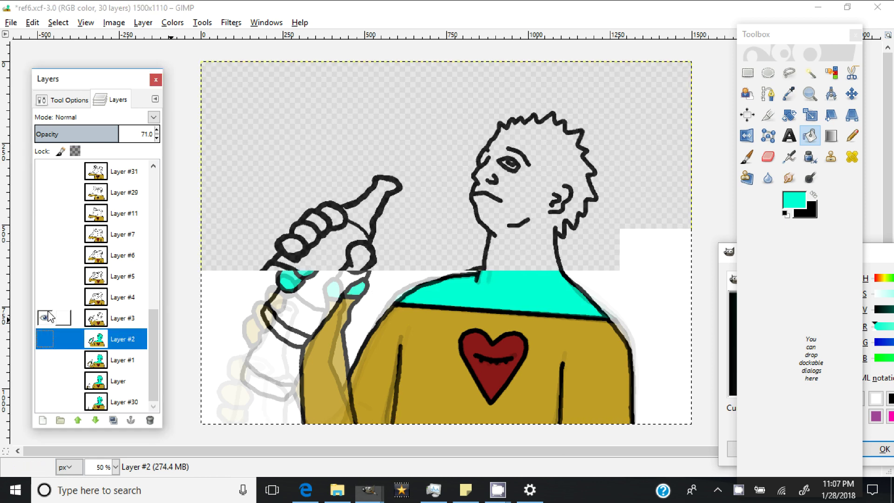
{"action": "left_click", "coordinate": [50, 318]}
{"action": "left_click", "coordinate": [354, 273]}
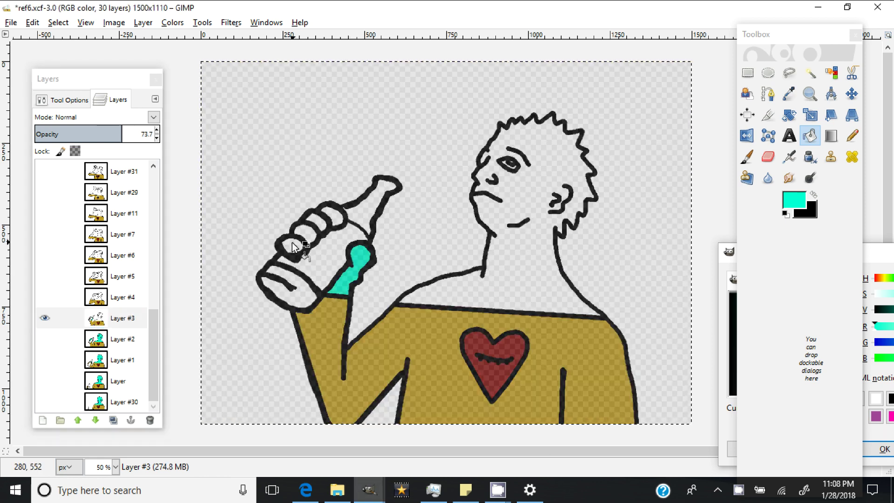
{"action": "left_click", "coordinate": [292, 245]}
{"action": "left_click", "coordinate": [306, 232]}
{"action": "left_click", "coordinate": [477, 280]}
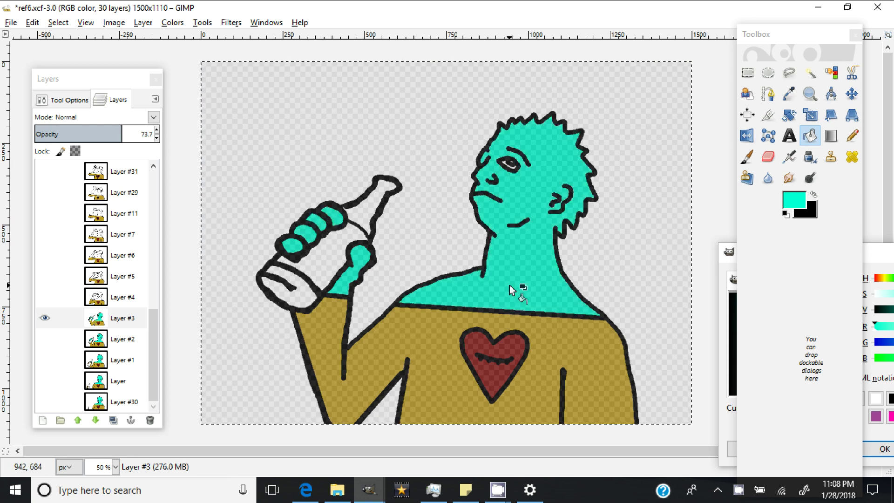
Solo Layer #4 and fill its drinking arm cyan.
{"action": "left_click", "coordinate": [45, 296], "text": "shift"}
{"action": "left_click", "coordinate": [106, 296]}
{"action": "left_click", "coordinate": [343, 258]}
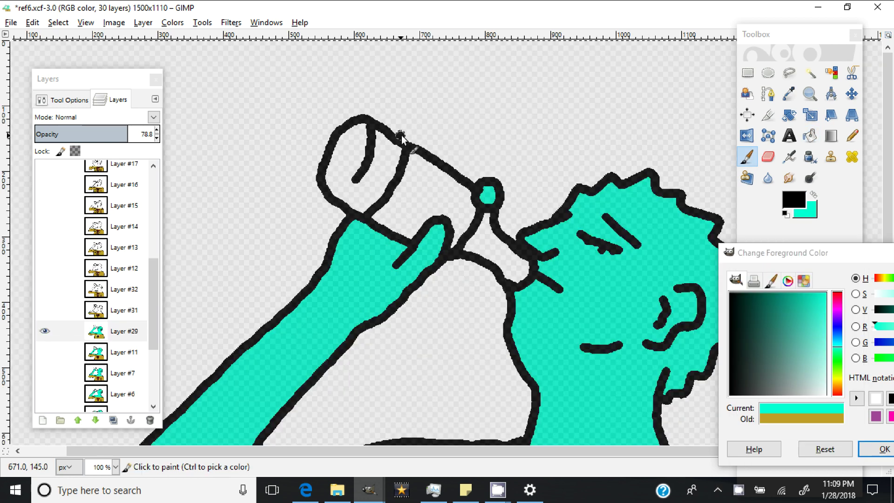
Draw fingers over the bottle neck and threshold an elliptical selection around the hand.
{"action": "left_click_drag", "start_coordinate": [402, 138], "coordinate": [422, 147]}
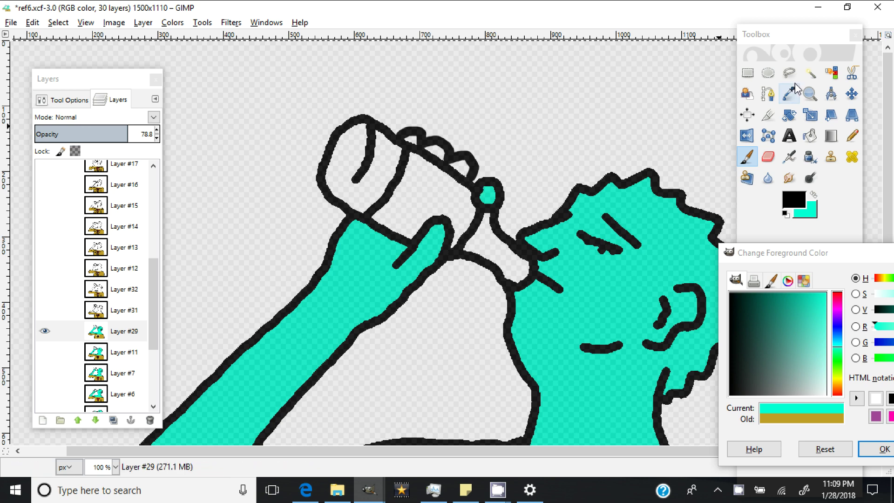
{"action": "left_click", "coordinate": [768, 73]}
{"action": "left_click_drag", "start_coordinate": [364, 84], "coordinate": [494, 206]}
{"action": "left_click", "coordinate": [173, 23]}
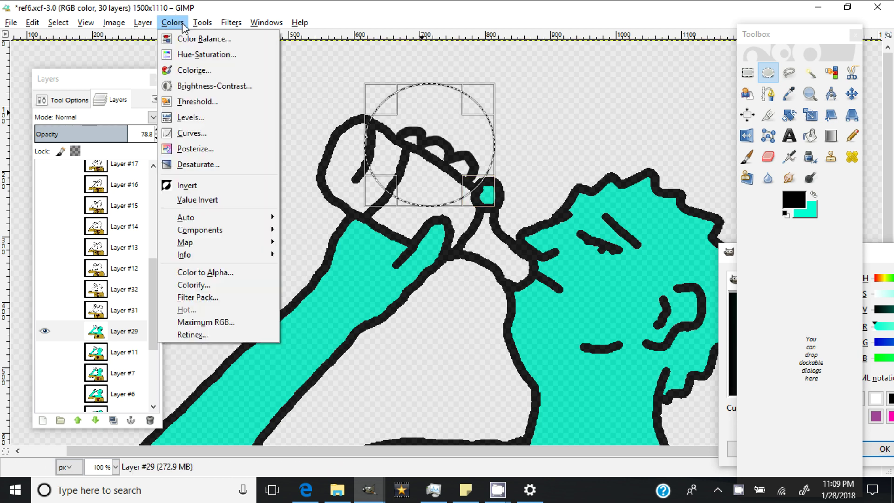
{"action": "left_click", "coordinate": [197, 103]}
{"action": "left_click", "coordinate": [227, 221]}
Select the whole canvas, pick the skin cyan, and bucket-fill the new fingertip.
{"action": "left_click", "coordinate": [58, 22]}
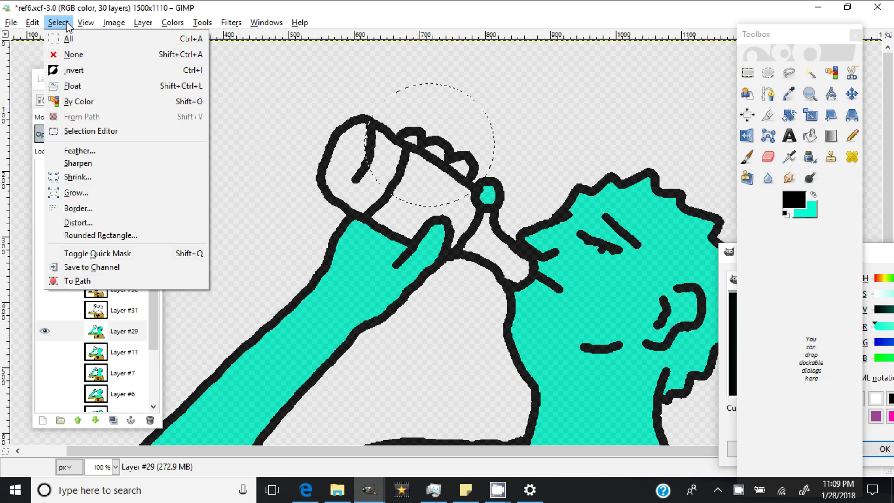
{"action": "key", "text": "Escape"}
{"action": "left_click", "coordinate": [58, 22]}
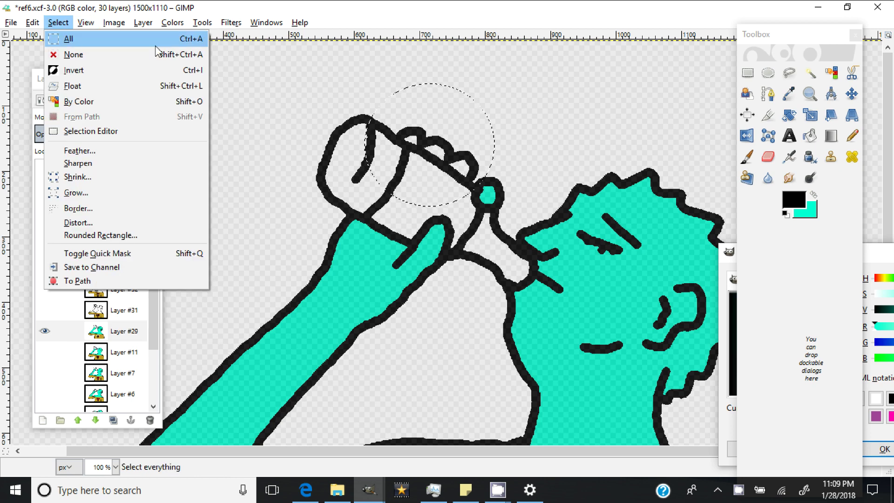
{"action": "left_click", "coordinate": [68, 36]}
{"action": "left_click", "coordinate": [691, 228]}
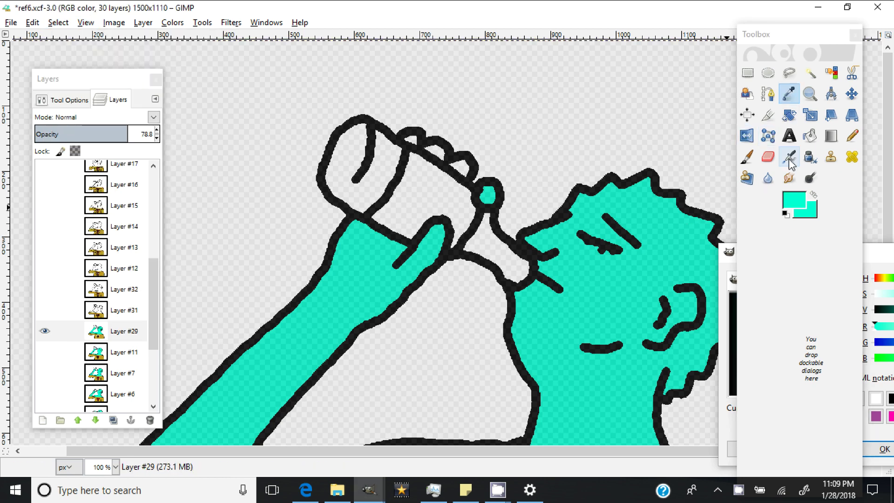
{"action": "left_click", "coordinate": [810, 136]}
{"action": "left_click", "coordinate": [461, 166]}
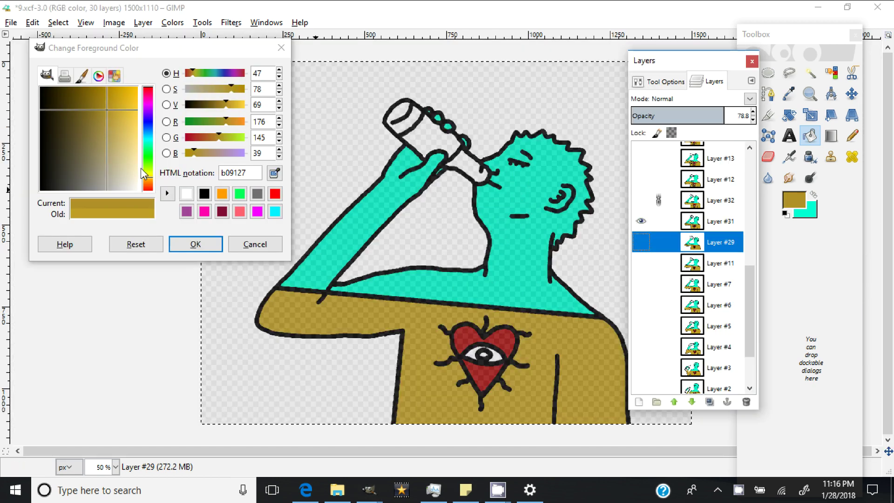
Set the paint colour to dark brown and fill Layer #31's torso.
{"action": "left_click", "coordinate": [149, 185]}
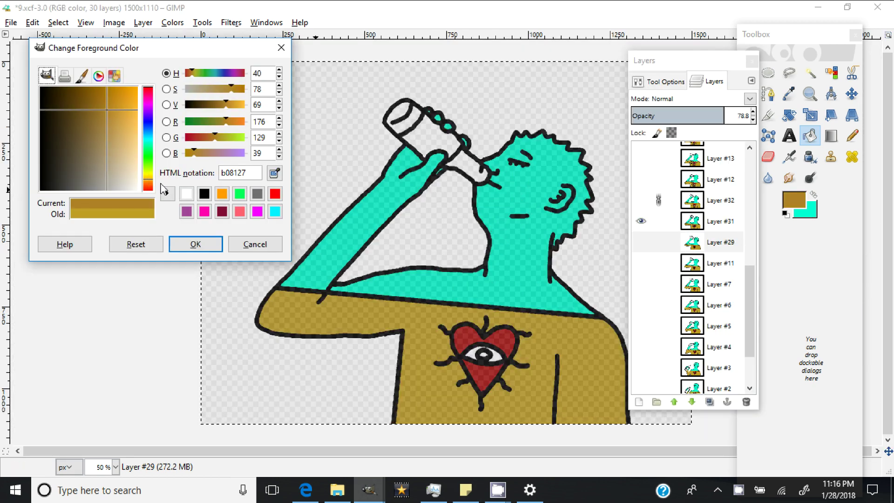
{"action": "left_click", "coordinate": [101, 111]}
{"action": "left_click", "coordinate": [695, 224]}
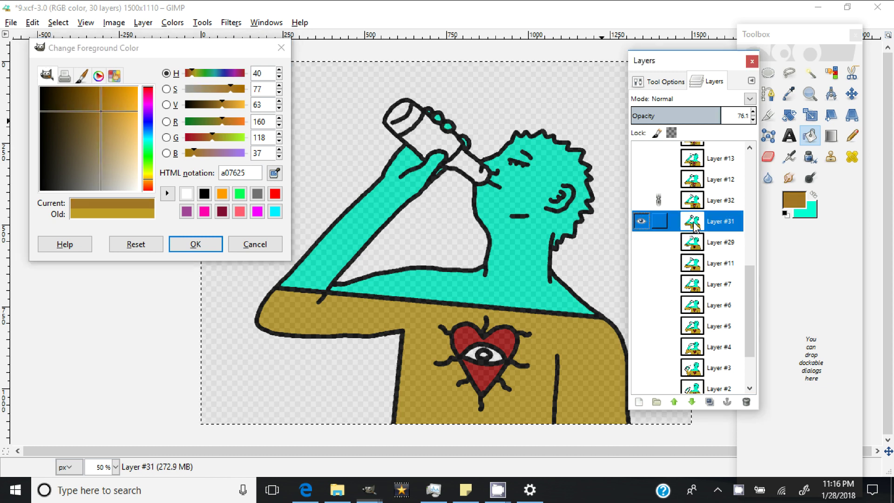
{"action": "left_click", "coordinate": [584, 334]}
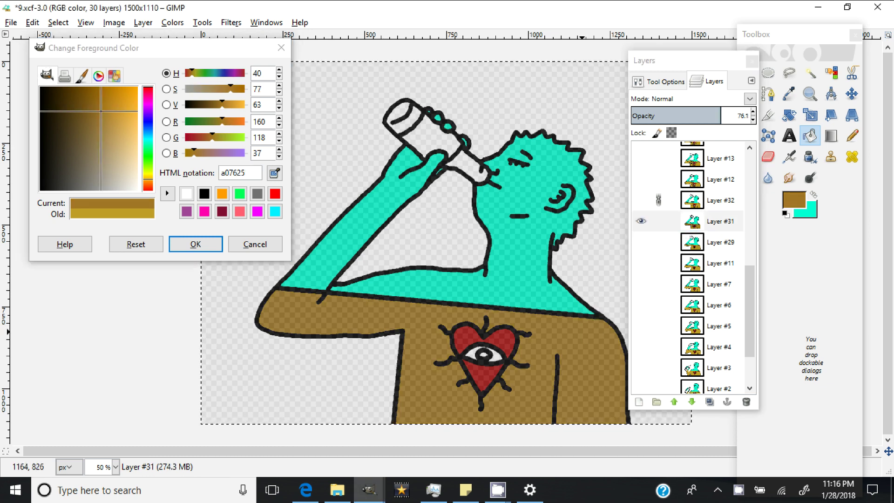
Solo Layer #32, darken the brown slightly, and fill its torso.
{"action": "left_click", "coordinate": [641, 200]}
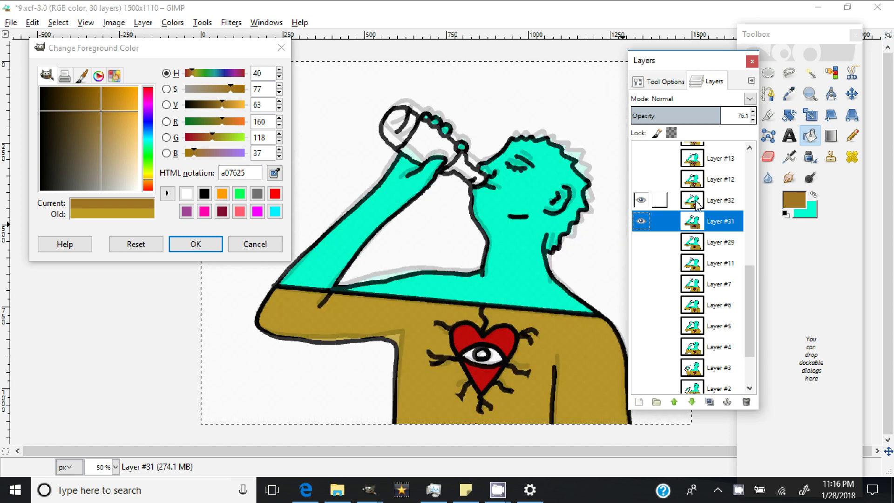
{"action": "left_click", "coordinate": [641, 221]}
{"action": "left_click", "coordinate": [717, 201]}
{"action": "left_click", "coordinate": [89, 111]}
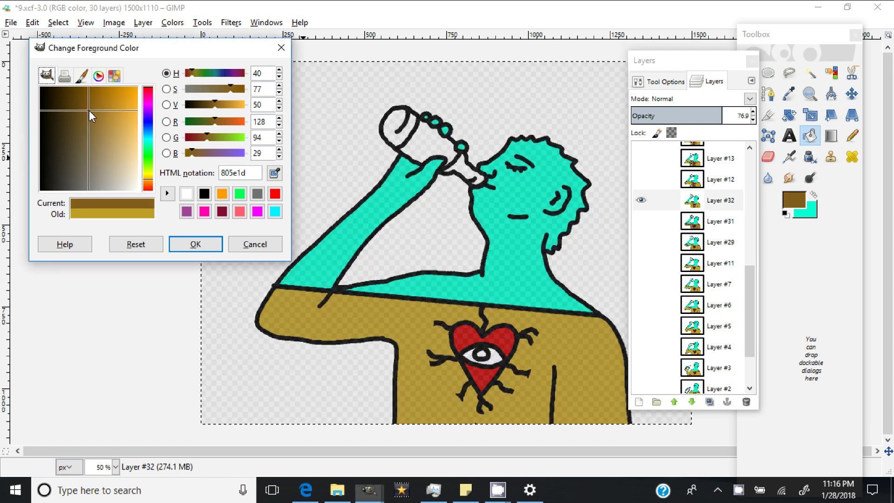
{"action": "left_click", "coordinate": [148, 186]}
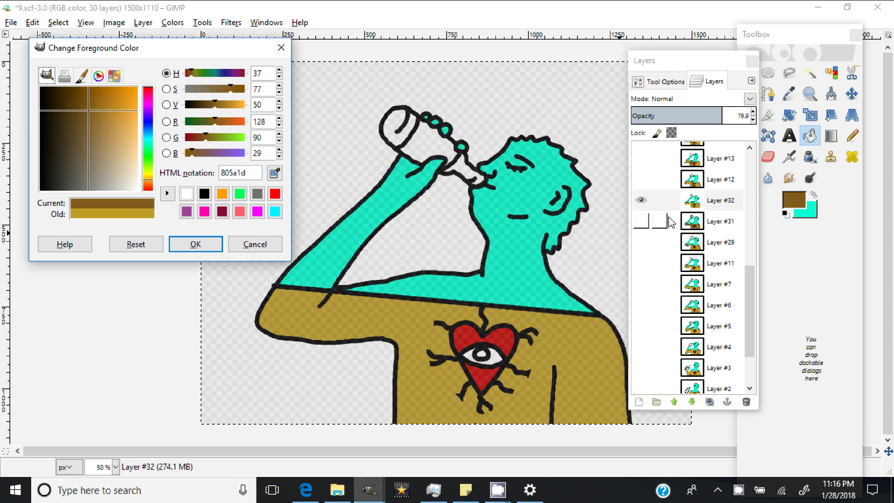
{"action": "left_click", "coordinate": [561, 341]}
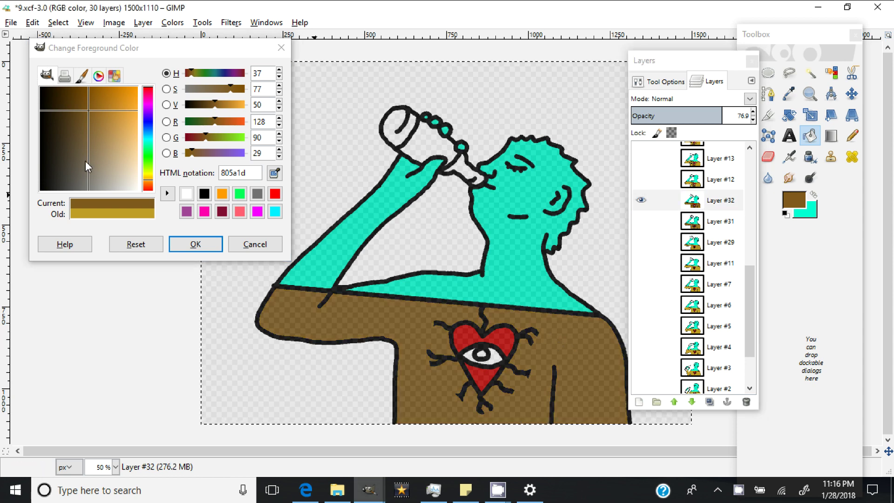
Solo Layer #12, pick a darker red-brown, and fill both torso sides.
{"action": "left_click", "coordinate": [641, 179]}
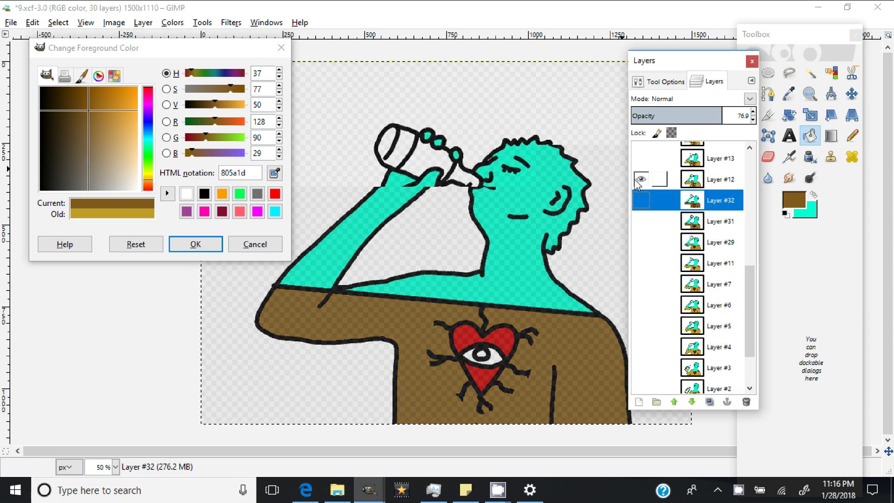
{"action": "left_click", "coordinate": [642, 200]}
{"action": "left_click", "coordinate": [717, 179]}
{"action": "left_click", "coordinate": [81, 115]}
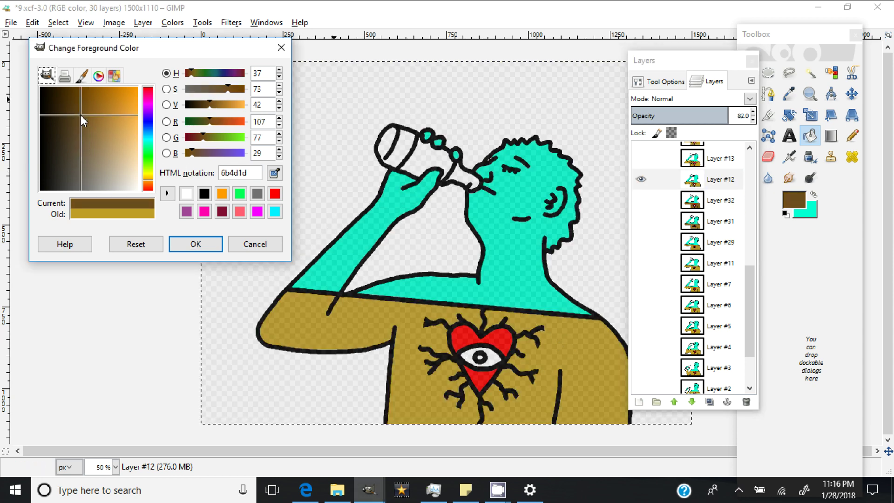
{"action": "left_click", "coordinate": [150, 185]}
{"action": "left_click", "coordinate": [717, 179]}
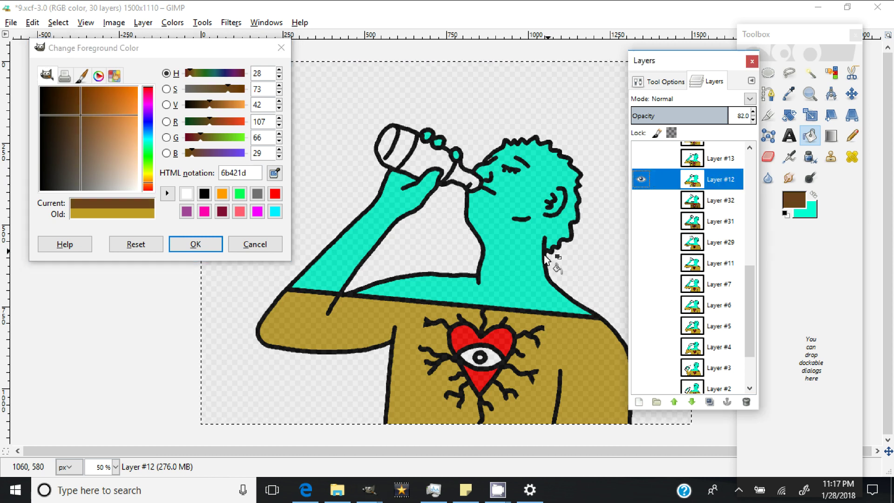
{"action": "left_click", "coordinate": [554, 335]}
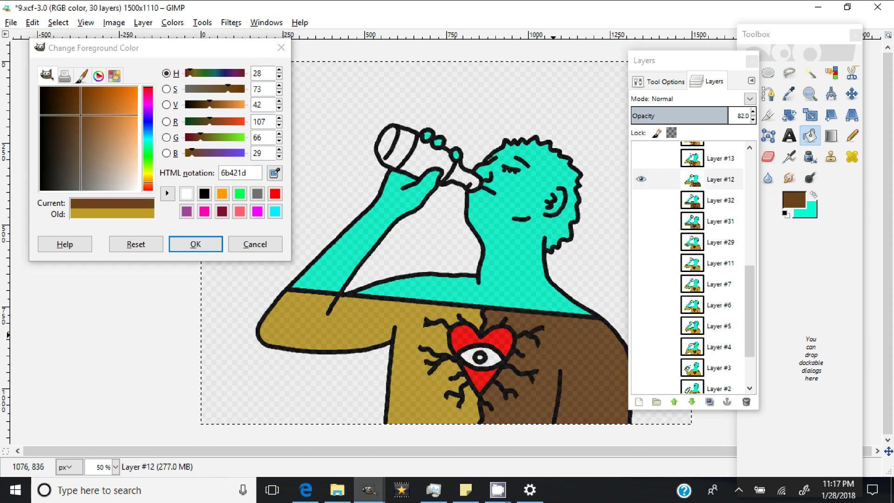
{"action": "left_click", "coordinate": [434, 409]}
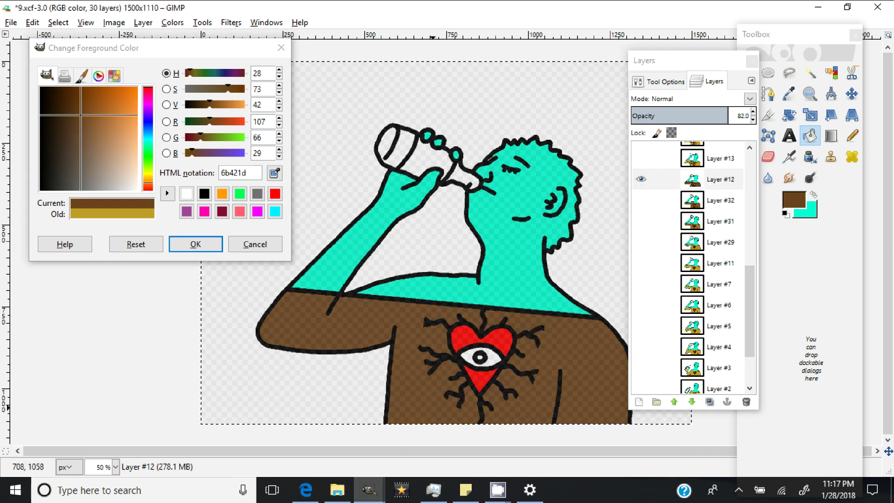
Pick a dark brown and fill both torso sides on Layer #13.
{"action": "left_click", "coordinate": [71, 111]}
{"action": "scroll", "coordinate": [661, 190], "scroll_direction": "up", "scroll_amount": 2}
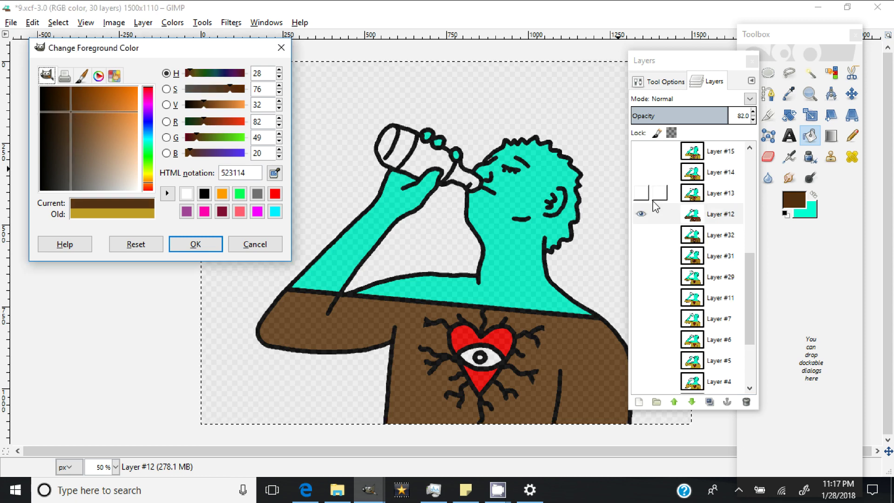
{"action": "left_click", "coordinate": [641, 193]}
{"action": "left_click", "coordinate": [717, 193]}
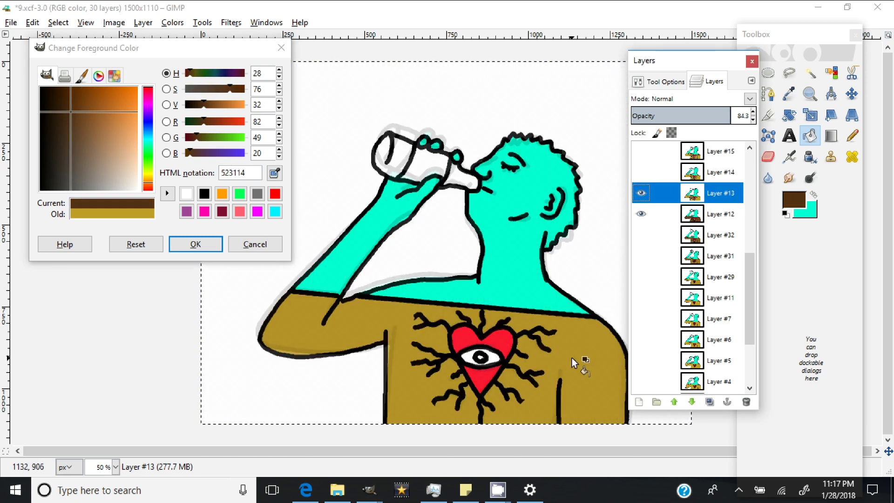
{"action": "left_click", "coordinate": [530, 373]}
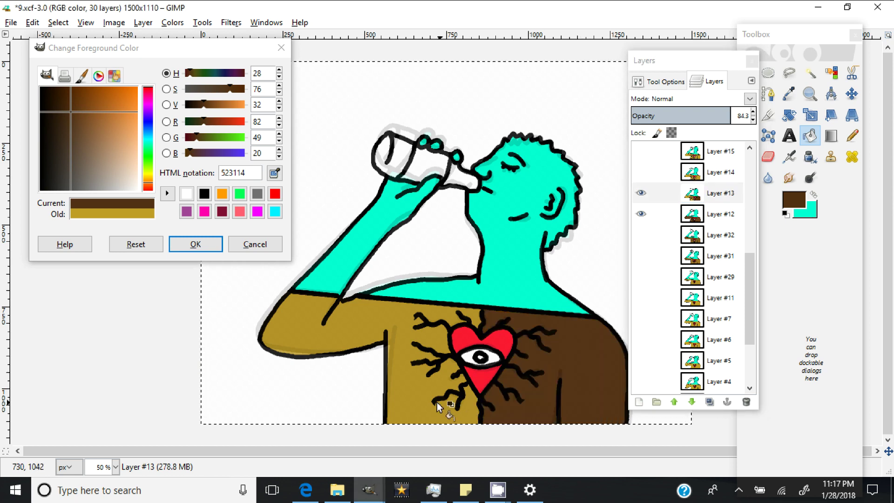
{"action": "left_click", "coordinate": [428, 407]}
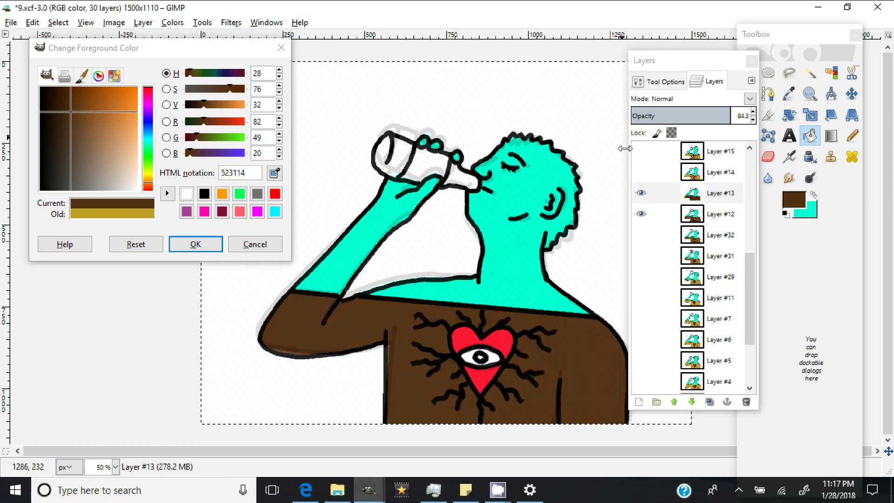
Solo Layer #14 and fill both of its torso sides dark brown.
{"action": "left_click", "coordinate": [641, 193], "text": "shift"}
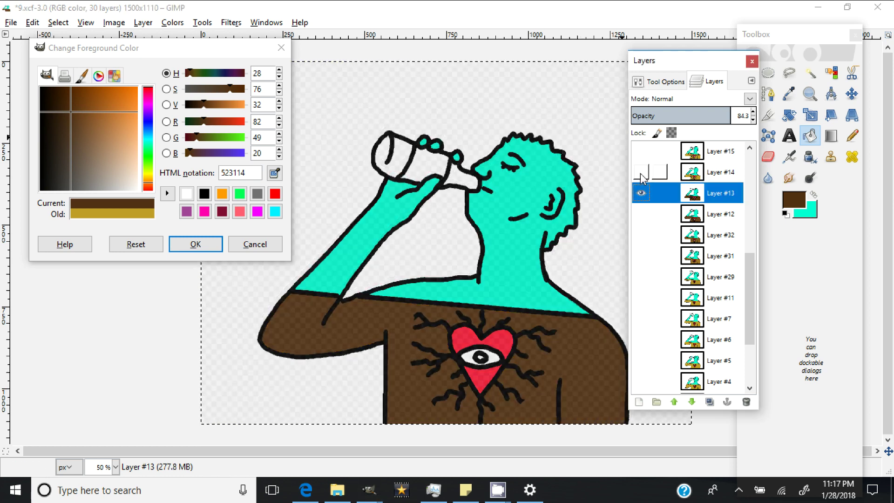
{"action": "left_click", "coordinate": [642, 173], "text": "shift"}
{"action": "left_click", "coordinate": [713, 173]}
{"action": "left_click", "coordinate": [564, 355]}
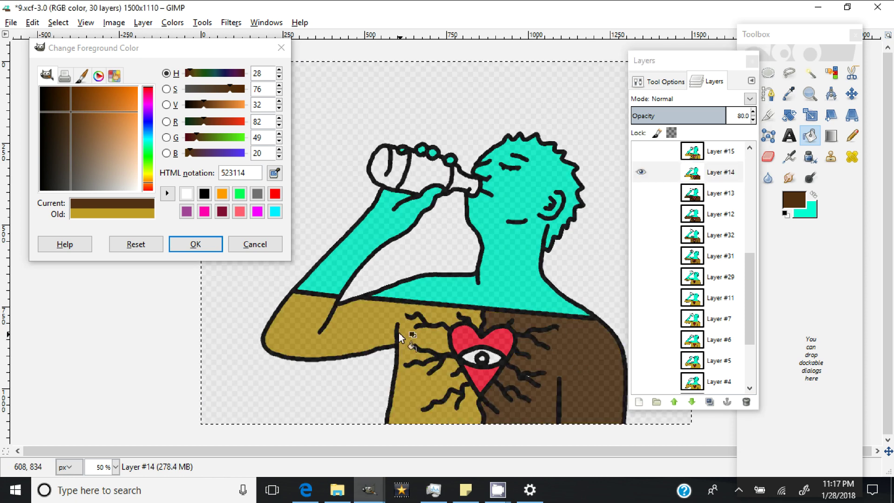
{"action": "left_click", "coordinate": [380, 326]}
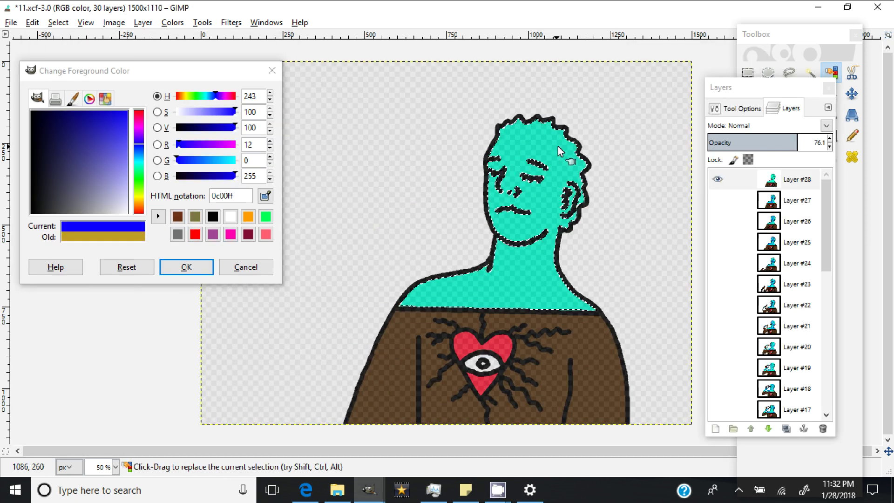
Scribble blue paintbrush streaks over the teal head and neck.
{"action": "key", "text": "ctrl+b"}
{"action": "key", "text": "p"}
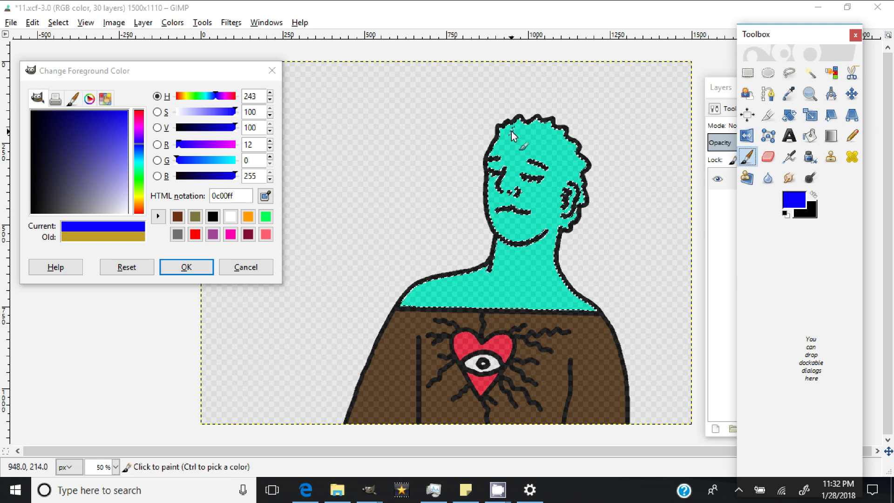
{"action": "mouse_move", "coordinate": [508, 235]}
{"action": "left_mouse_down"}
{"action": "mouse_move", "coordinate": [359, 229]}
{"action": "mouse_move", "coordinate": [582, 263]}
{"action": "mouse_move", "coordinate": [219, 362]}
{"action": "left_mouse_up"}
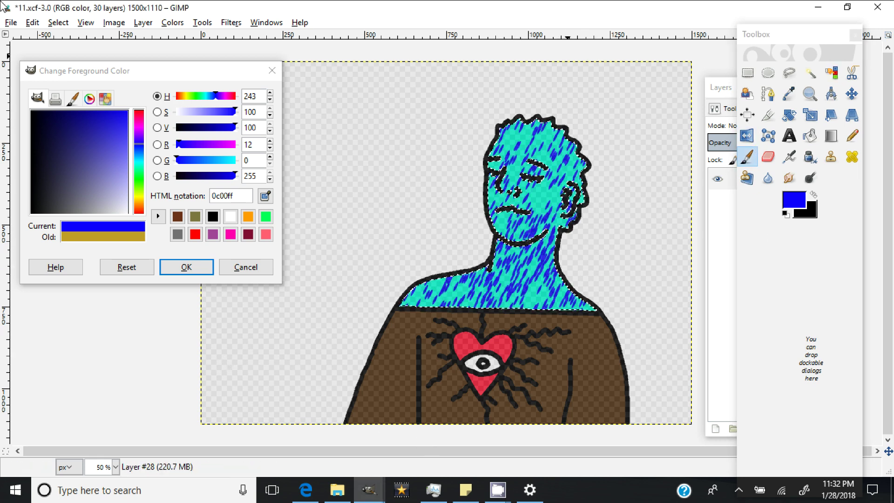
Step layer visibility down through the frames to Layer #24.
{"action": "left_click", "coordinate": [723, 89]}
{"action": "left_click", "coordinate": [718, 201], "text": "shift"}
{"action": "left_click", "coordinate": [718, 221], "text": "shift"}
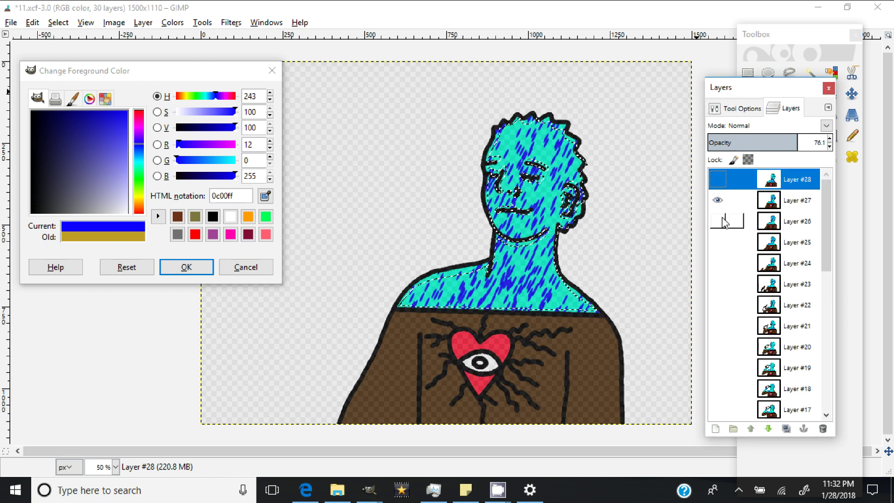
{"action": "left_click", "coordinate": [718, 242], "text": "shift"}
{"action": "left_click", "coordinate": [717, 262], "text": "shift"}
Select the whole canvas, step back up to Layer #28, and save 11.xcf.
{"action": "left_click", "coordinate": [58, 23]}
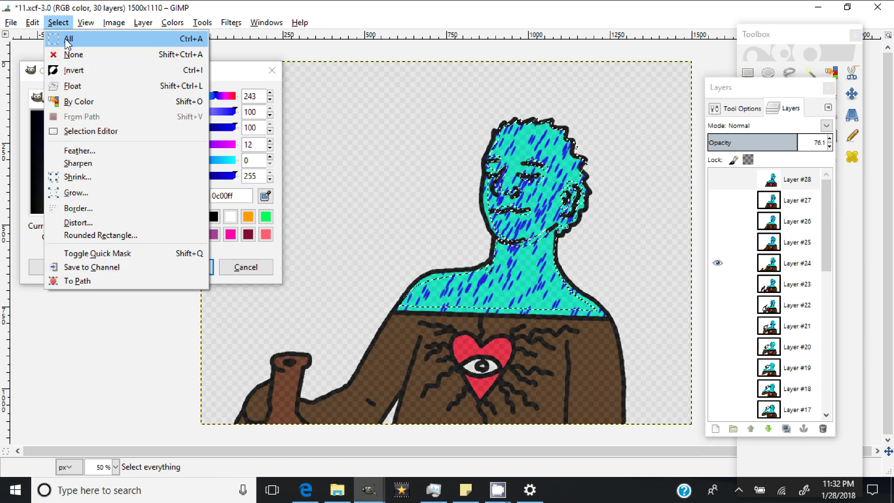
{"action": "left_click", "coordinate": [70, 36]}
{"action": "left_click", "coordinate": [718, 221], "text": "shift"}
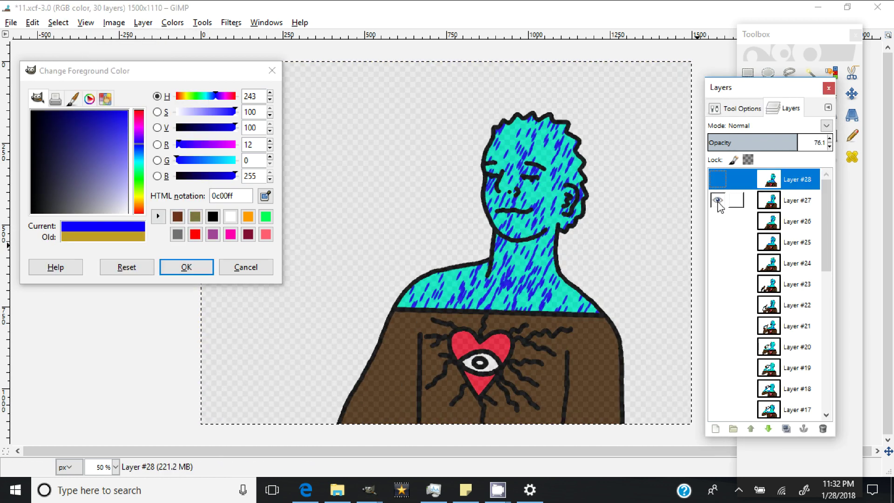
{"action": "left_click", "coordinate": [718, 201]}
{"action": "left_click", "coordinate": [718, 179]}
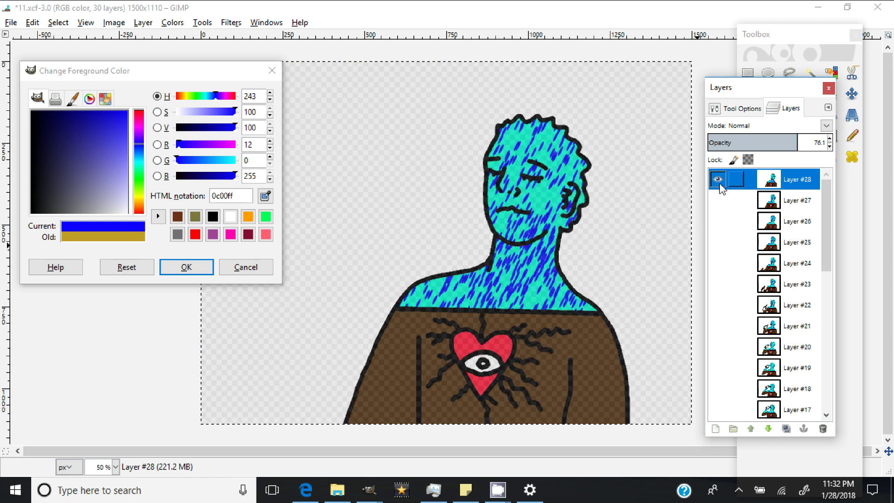
{"action": "left_click", "coordinate": [10, 22]}
{"action": "left_click", "coordinate": [39, 124]}
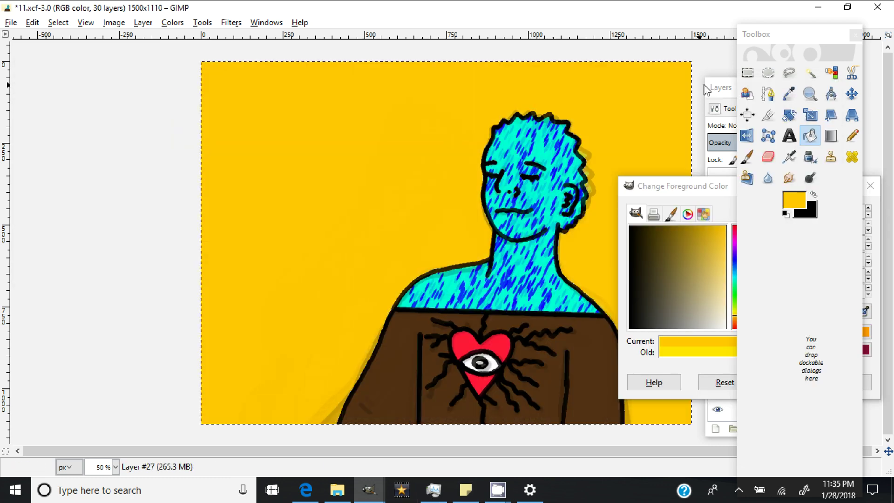
Review the frames by stepping visibility from Layer #21 up to Layer #28.
{"action": "left_click", "coordinate": [708, 89]}
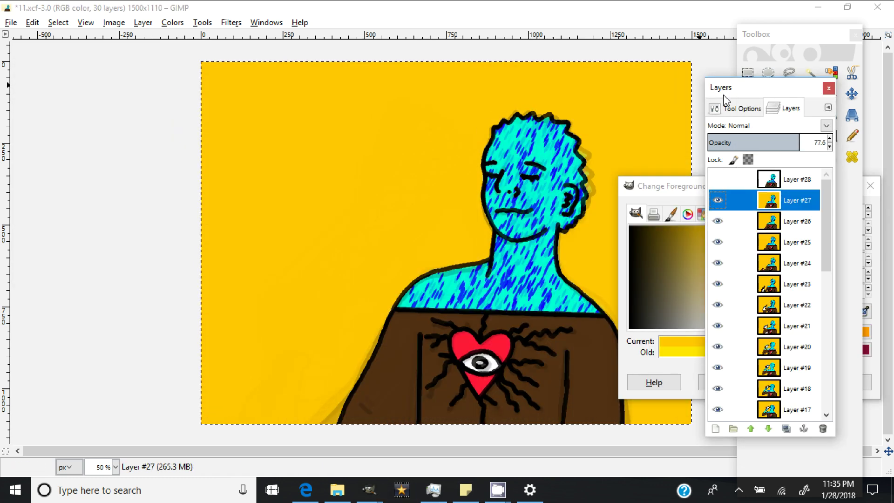
{"action": "left_click", "coordinate": [717, 179]}
{"action": "left_click", "coordinate": [786, 182]}
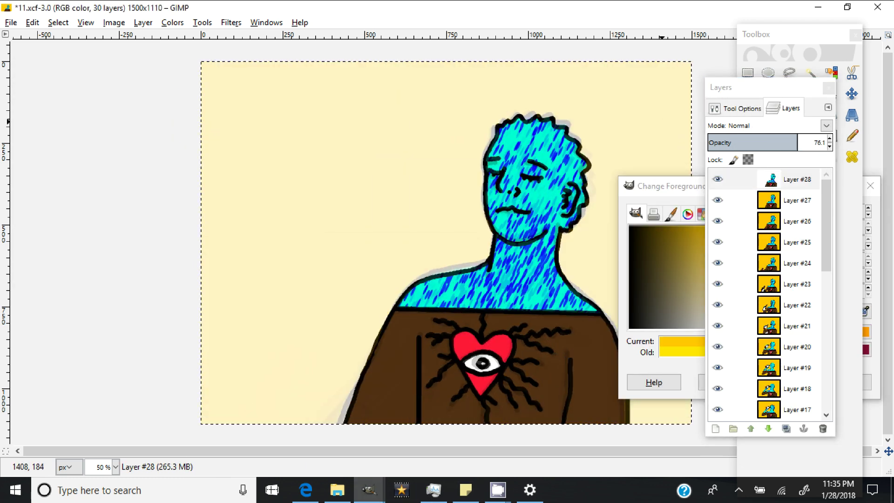
{"action": "left_click", "coordinate": [717, 332], "text": "shift"}
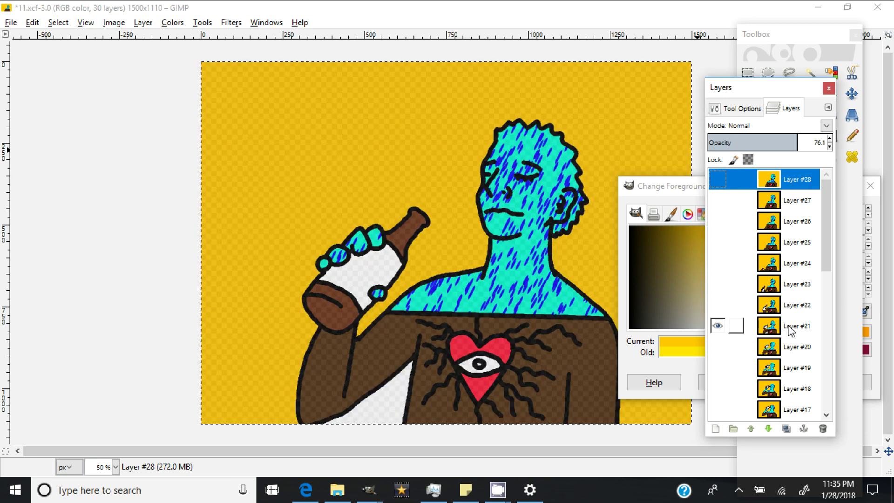
{"action": "left_click", "coordinate": [745, 328]}
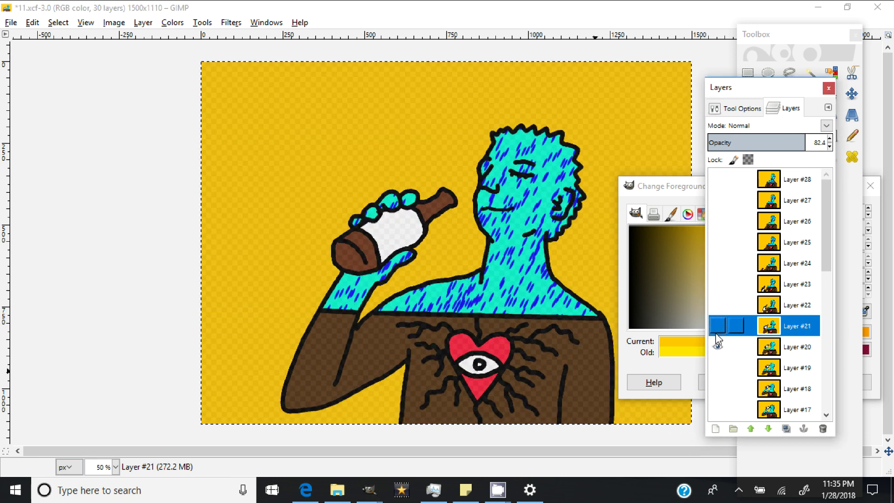
{"action": "left_click", "coordinate": [718, 305], "text": "shift"}
{"action": "left_click", "coordinate": [718, 284], "text": "shift"}
{"action": "left_click", "coordinate": [718, 263], "text": "shift"}
{"action": "left_click", "coordinate": [718, 243], "text": "shift"}
{"action": "left_click", "coordinate": [718, 221], "text": "shift"}
{"action": "left_click", "coordinate": [717, 200], "text": "shift"}
{"action": "left_click", "coordinate": [717, 179], "text": "shift"}
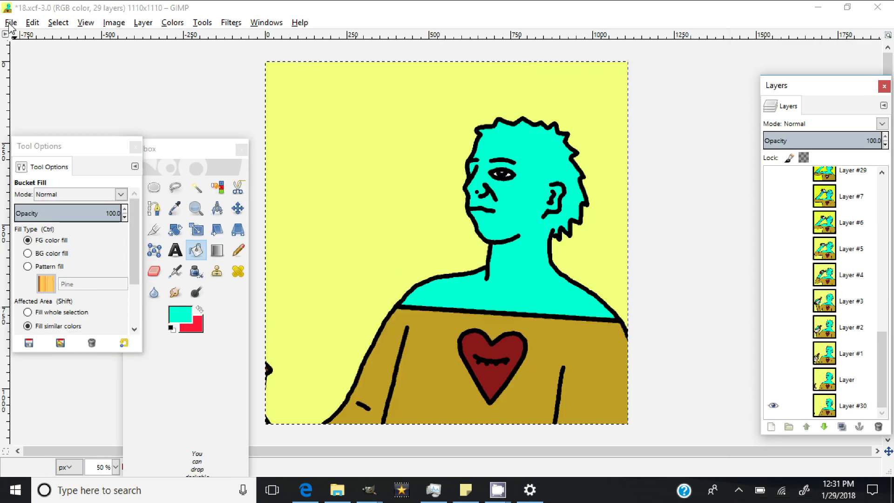
Export the image under the name Gif1.gif.
{"action": "left_click", "coordinate": [10, 23]}
{"action": "left_click", "coordinate": [142, 197]}
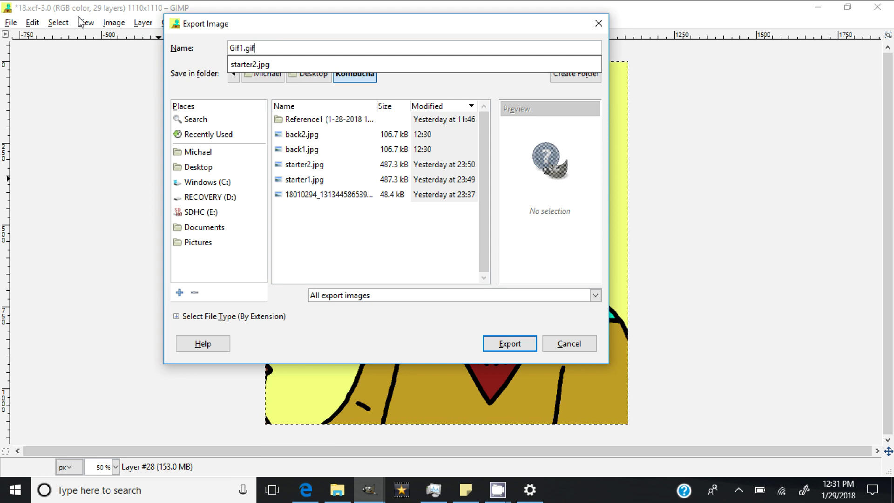
{"action": "left_click", "coordinate": [513, 345]}
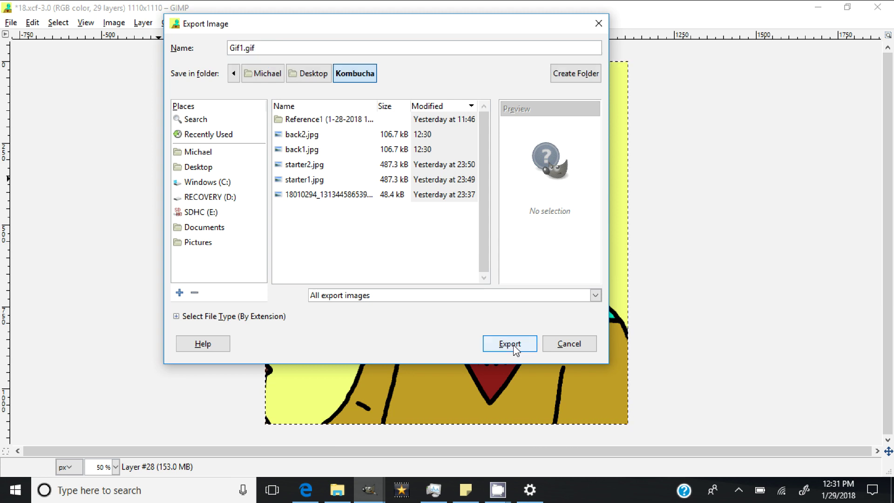
{"action": "left_click", "coordinate": [514, 344]}
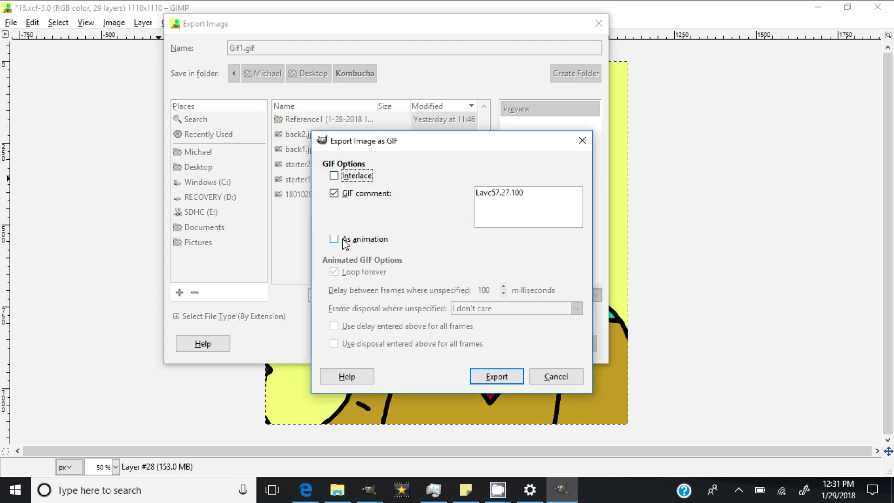
Export as animation without a comment, with one frame per layer (replace) disposal.
{"action": "left_click", "coordinate": [334, 193]}
{"action": "left_click", "coordinate": [334, 239]}
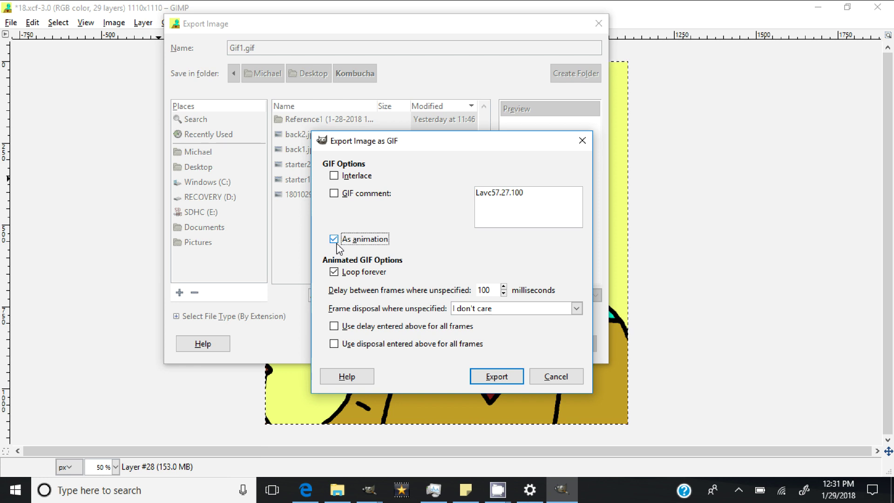
{"action": "left_click", "coordinate": [507, 311]}
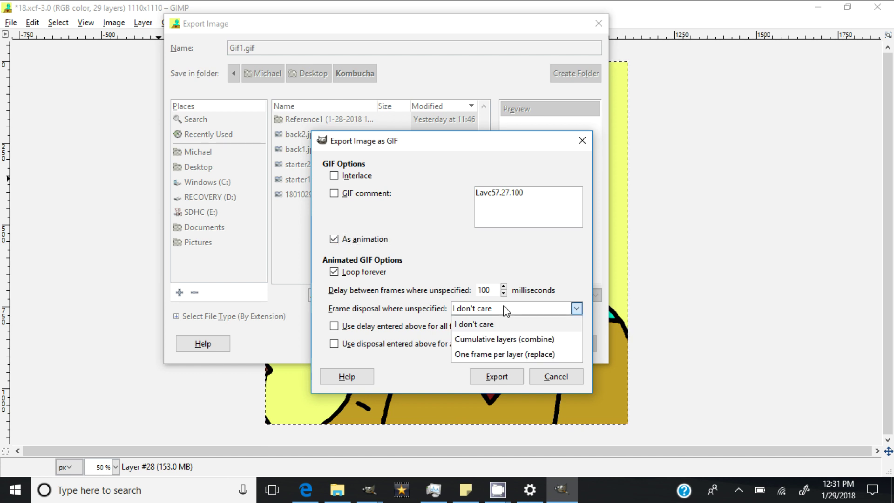
{"action": "left_click", "coordinate": [492, 355]}
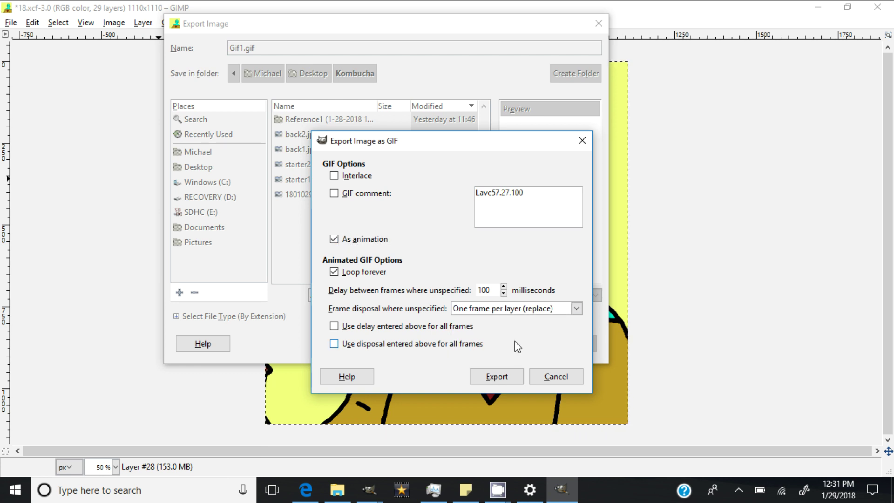
{"action": "left_click", "coordinate": [508, 376]}
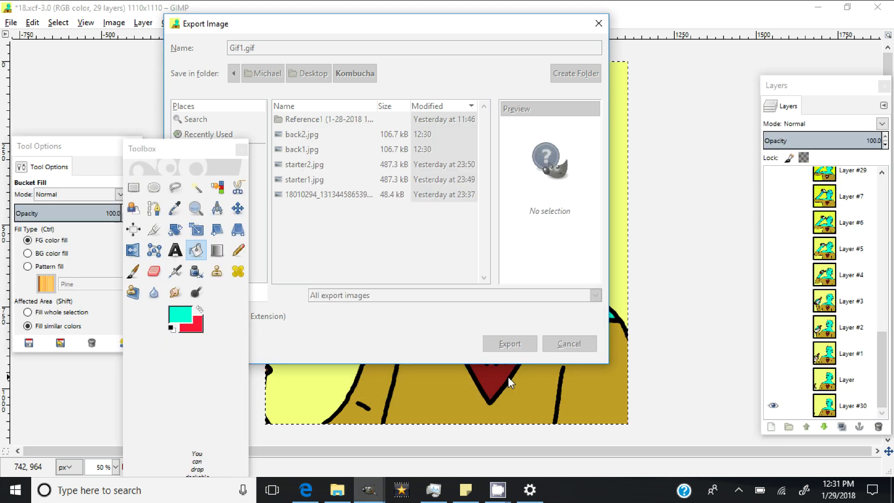
{"action": "mouse_move", "coordinate": [498, 490]}
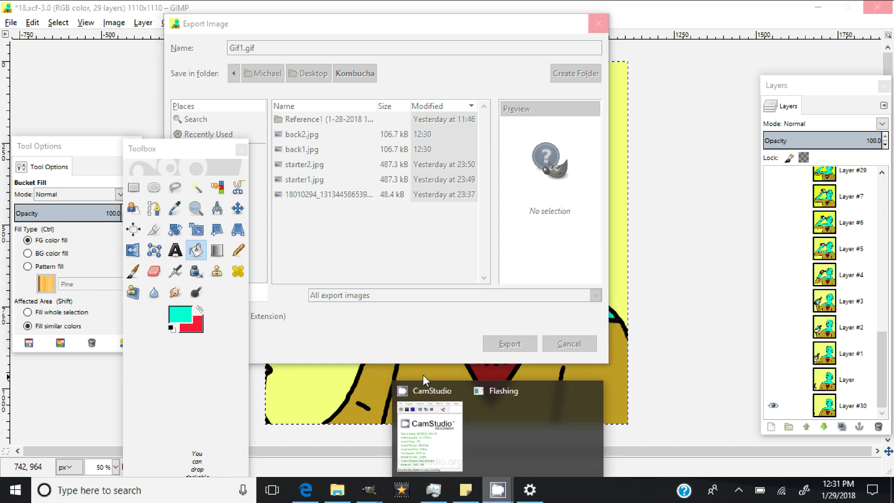